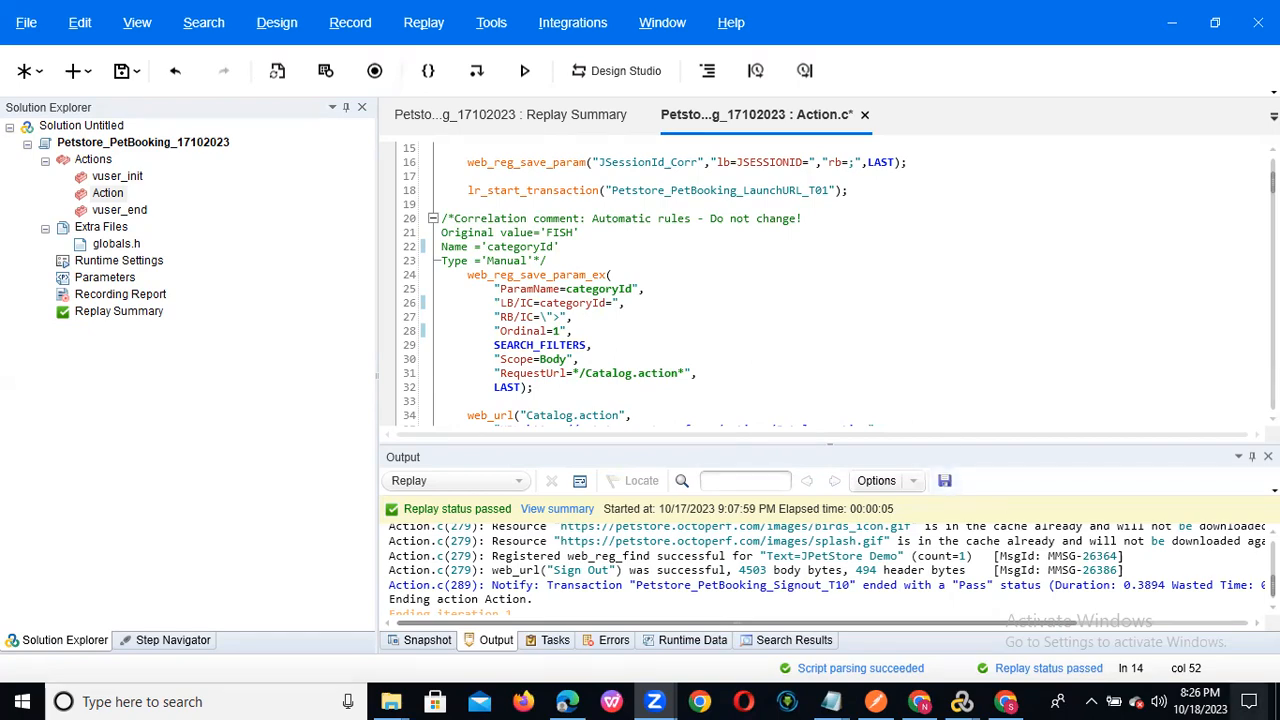
Launch LoadRunner Controller from the desktop and switch to its New Scenario window after reviewing the Petstore_PetBooking_17102023 script in VuGen.
left_click(1277, 705)
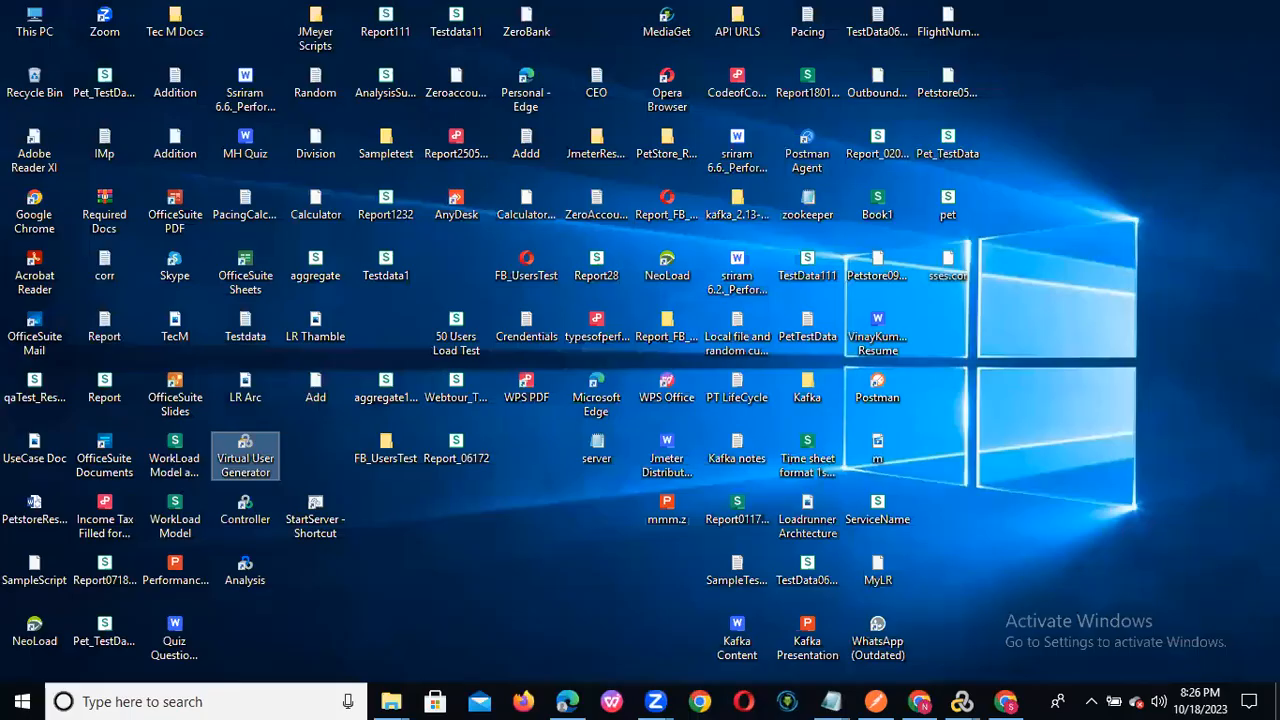
left_click(244, 508)
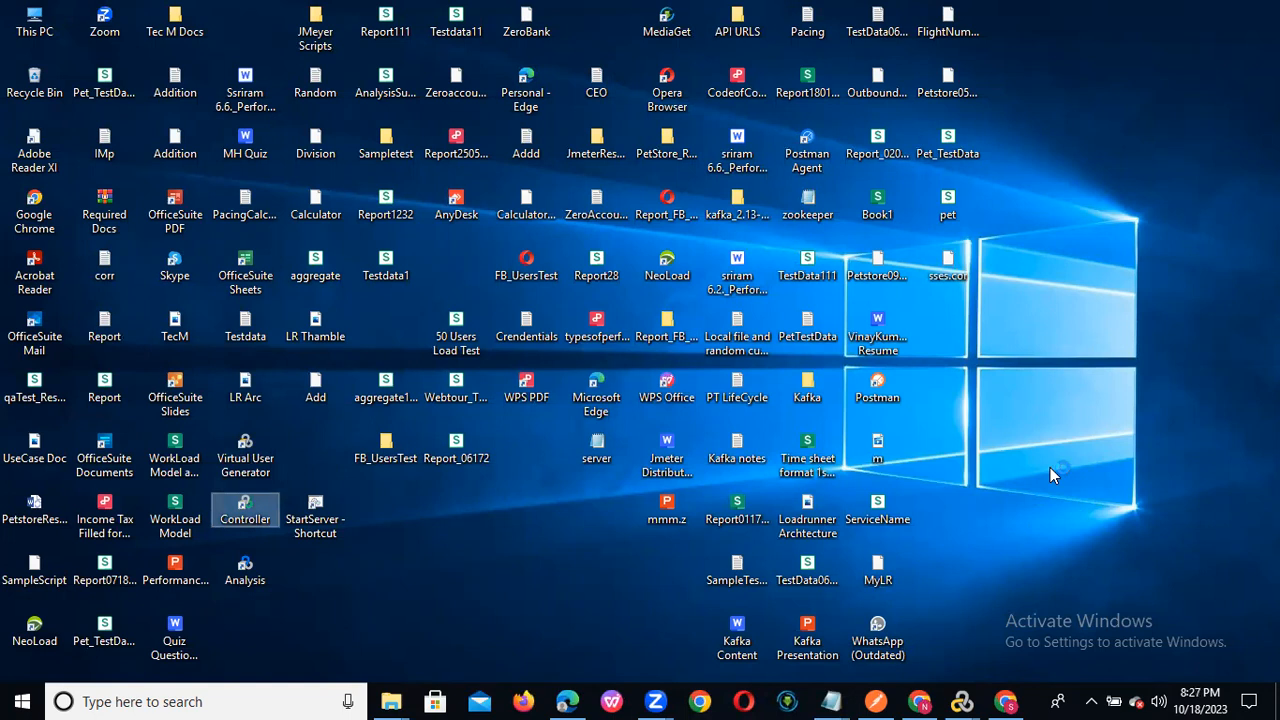
mouse_move(962, 700)
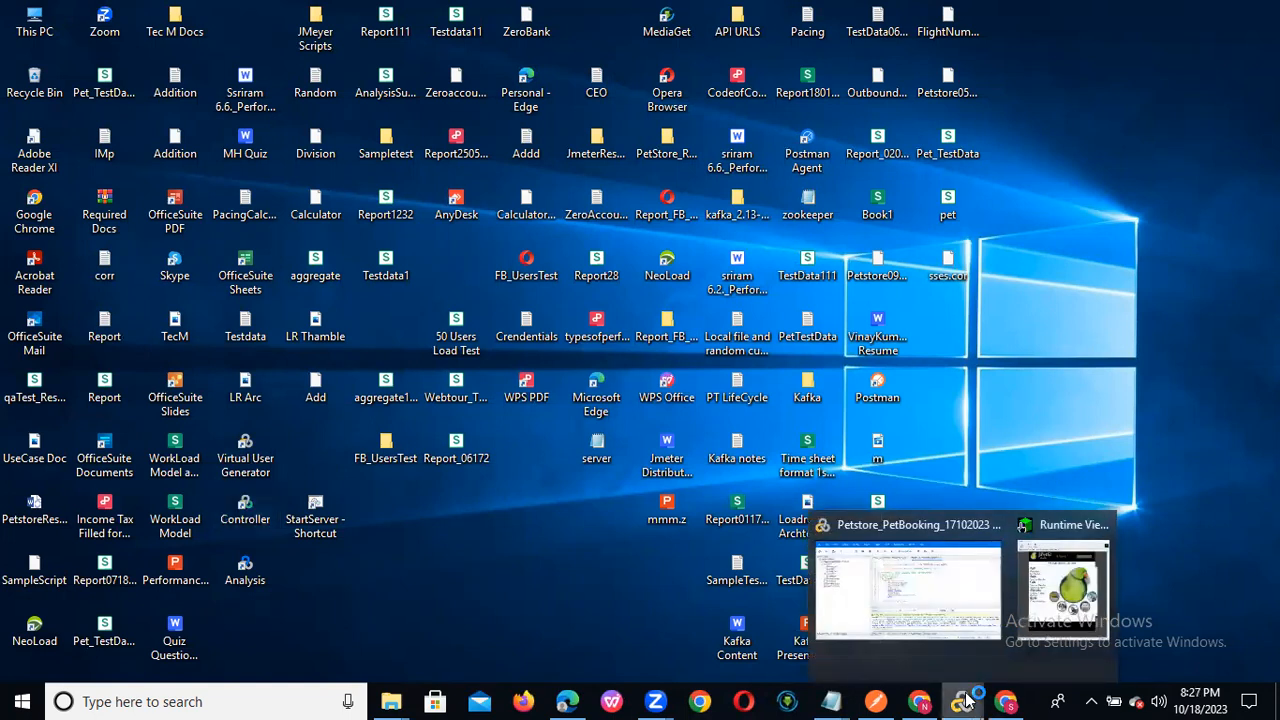
left_click(990, 632)
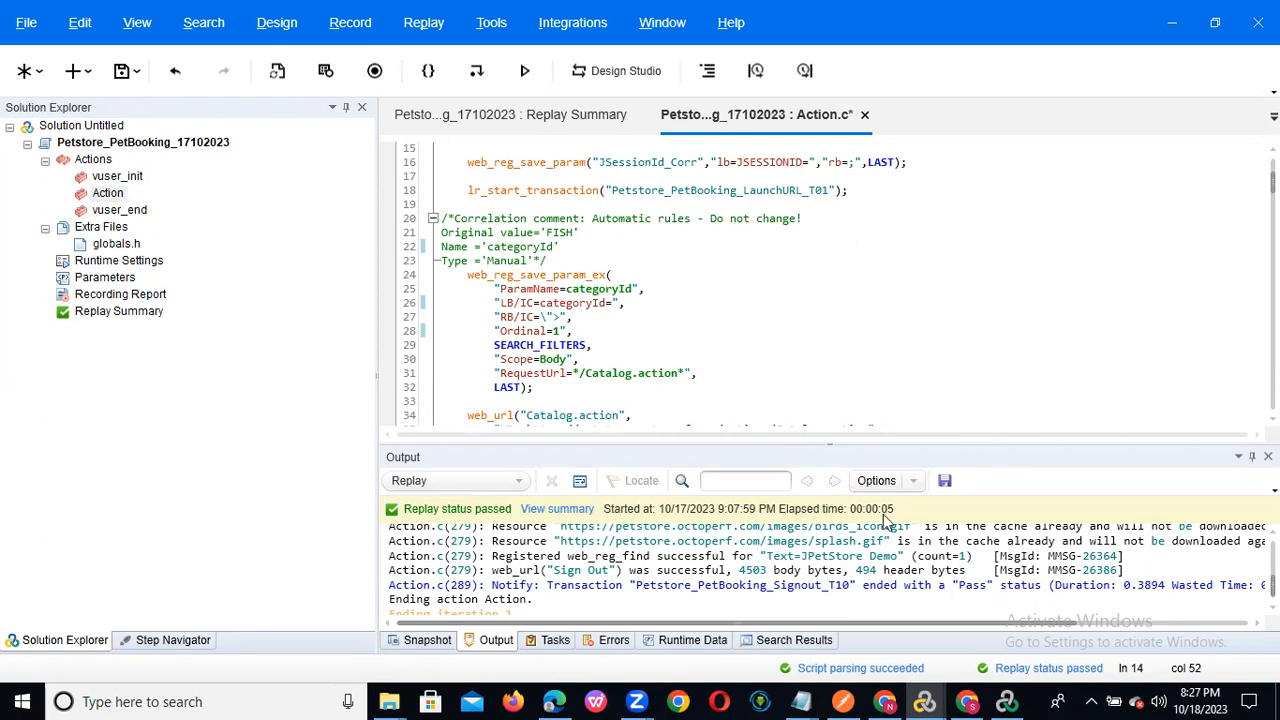
left_click(695, 300)
left_click(704, 382)
left_click(1006, 701)
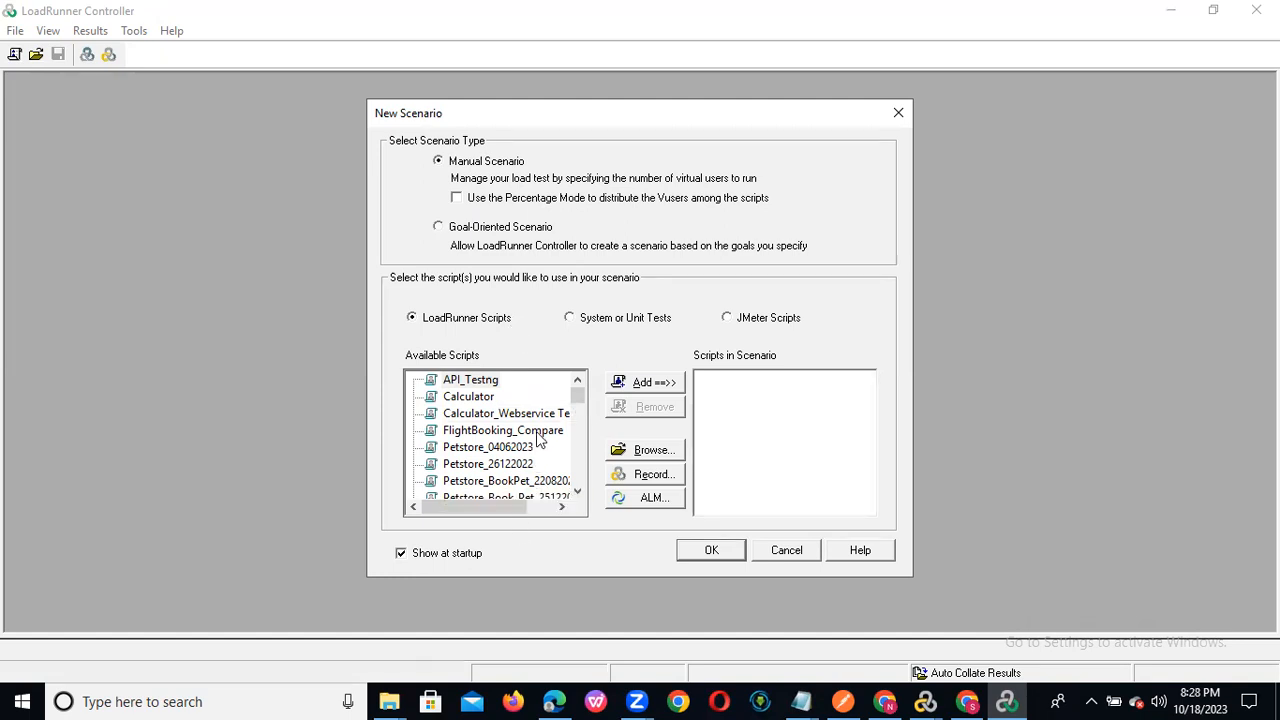
Add the available scripts from API_Testng through Petstore_OrderPet_17012023 to the manual scenario.
left_click(484, 385)
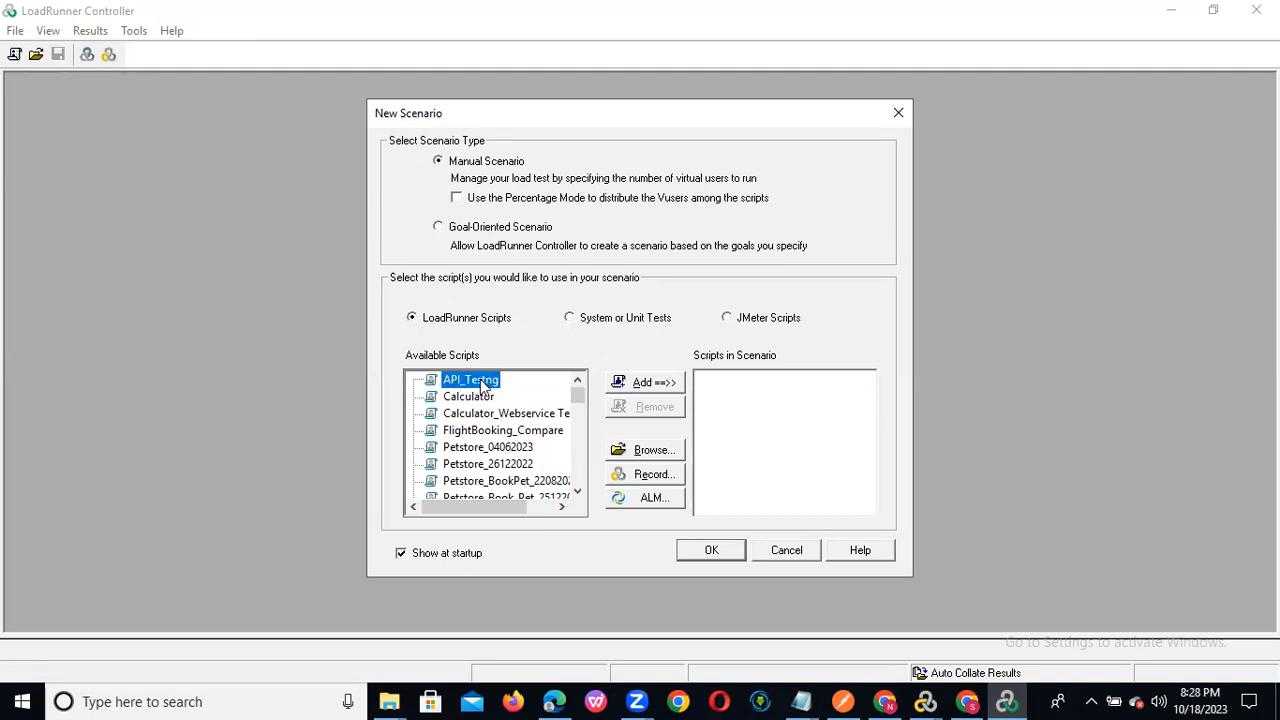
left_click(654, 388)
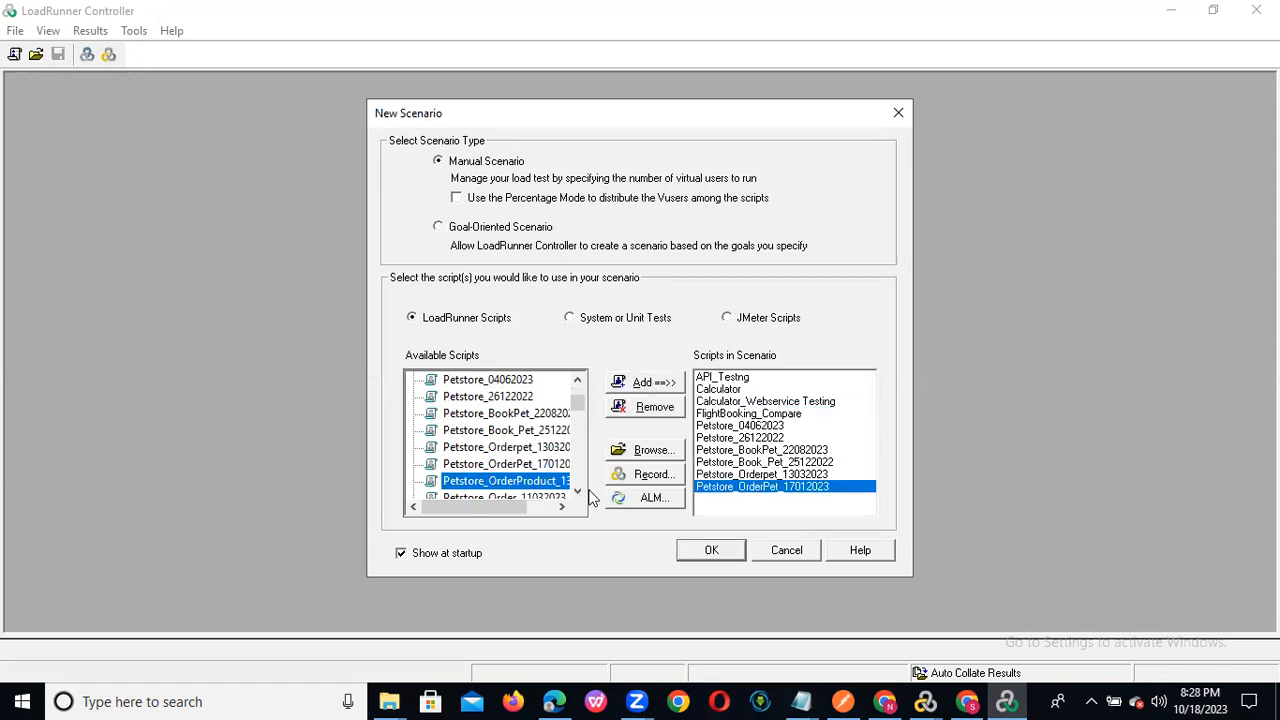
Look through the available LoadRunner scripts, including their full names, and return to the start of the list.
left_click(578, 491)
left_click(578, 491)
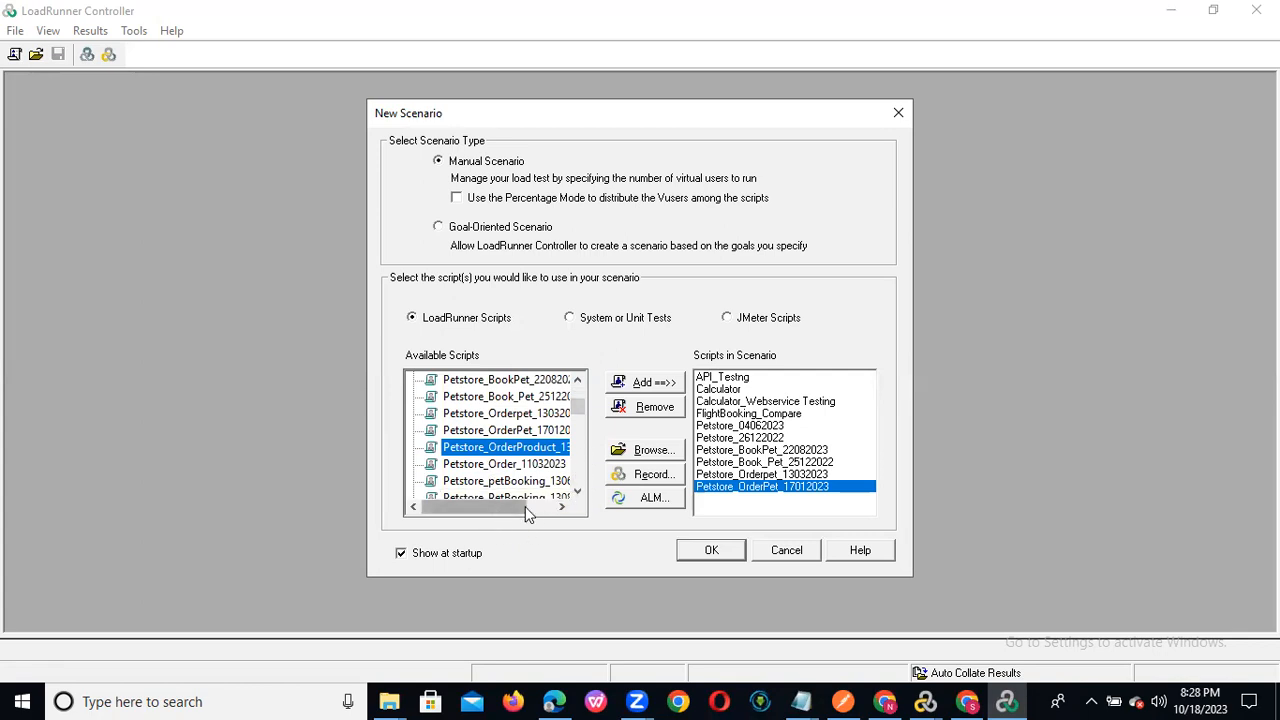
left_click(578, 491)
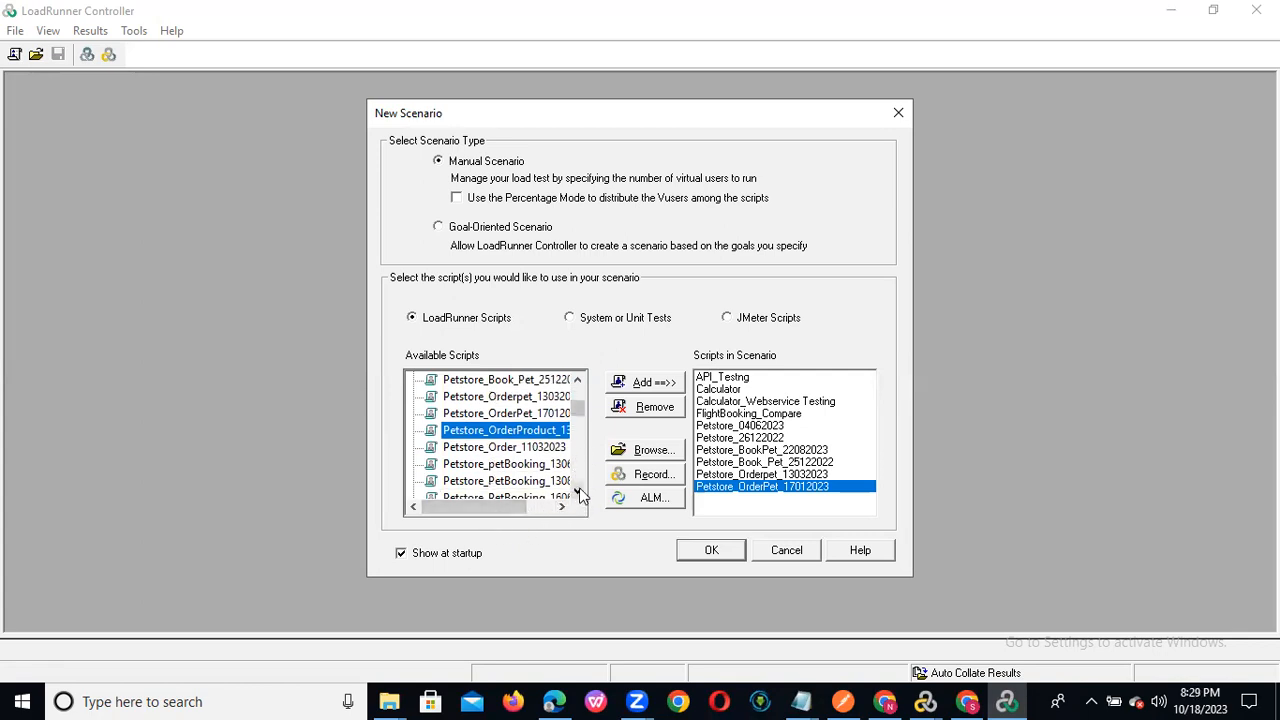
left_click(578, 491)
left_click_drag(504, 506, 521, 510)
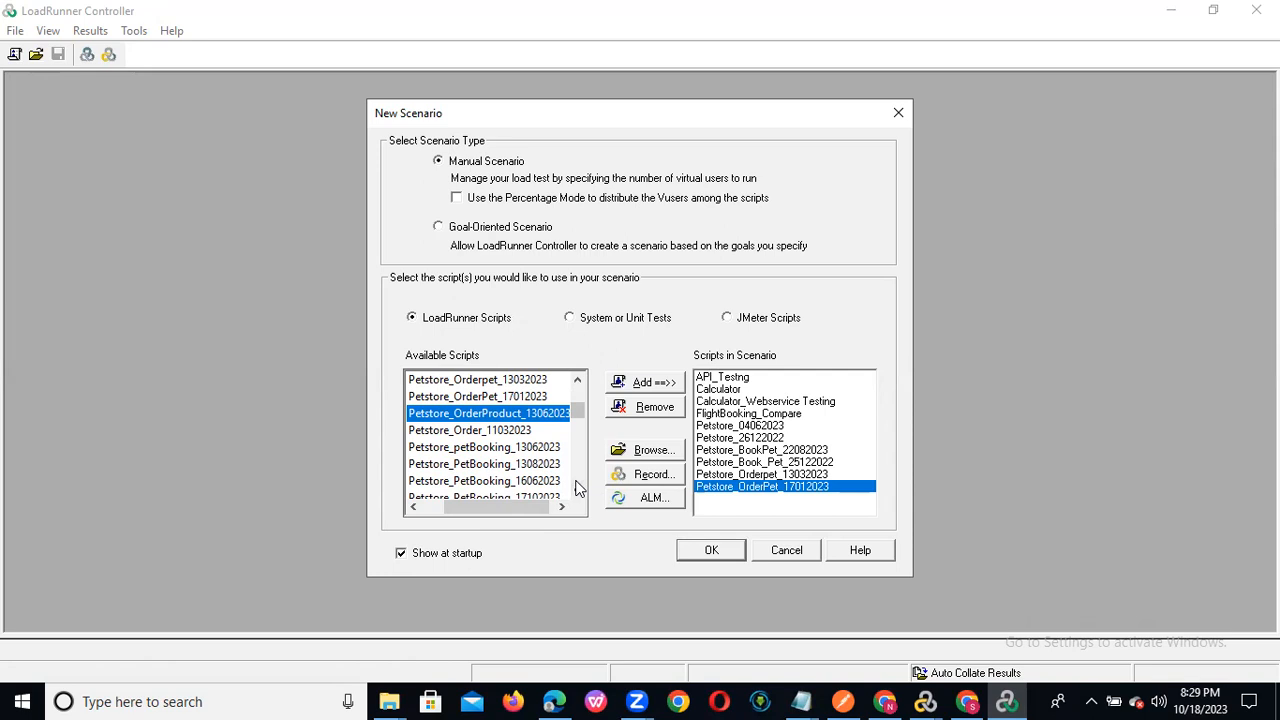
left_click(580, 381)
left_click(580, 381)
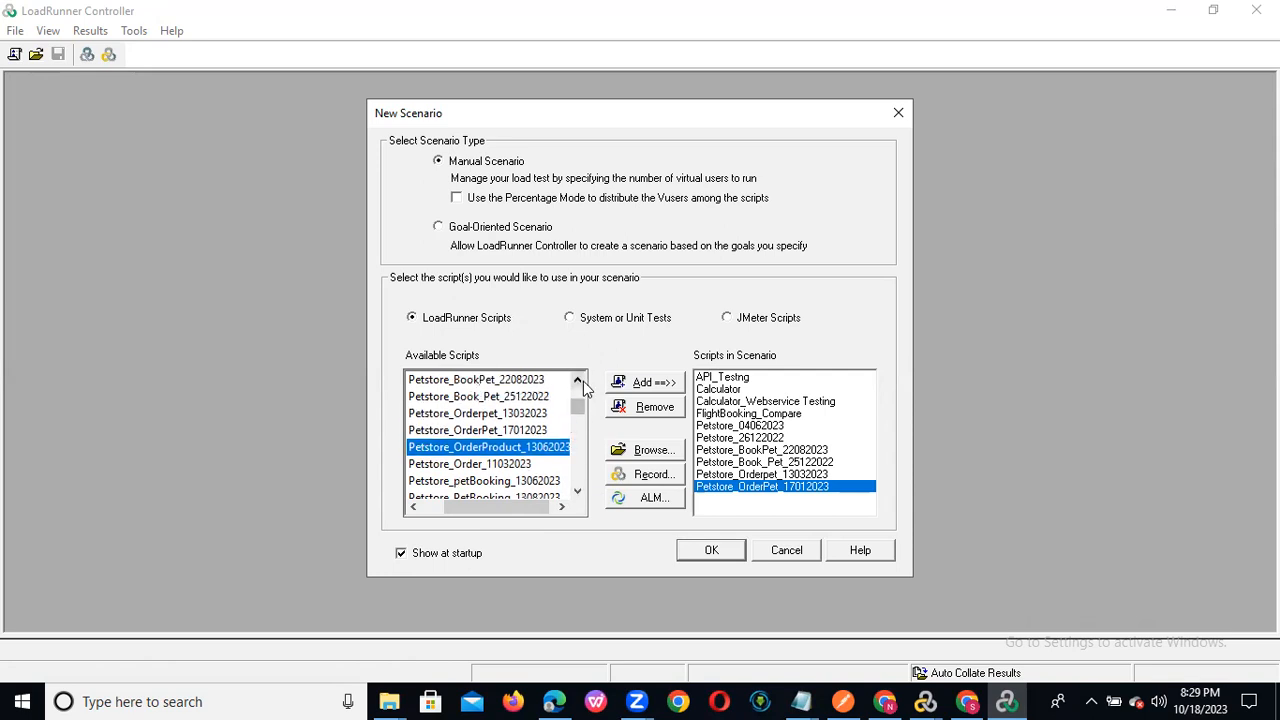
left_click(580, 381)
left_click(580, 381)
left_click(580, 381)
left_click(580, 381)
left_click(580, 381)
left_click(580, 381)
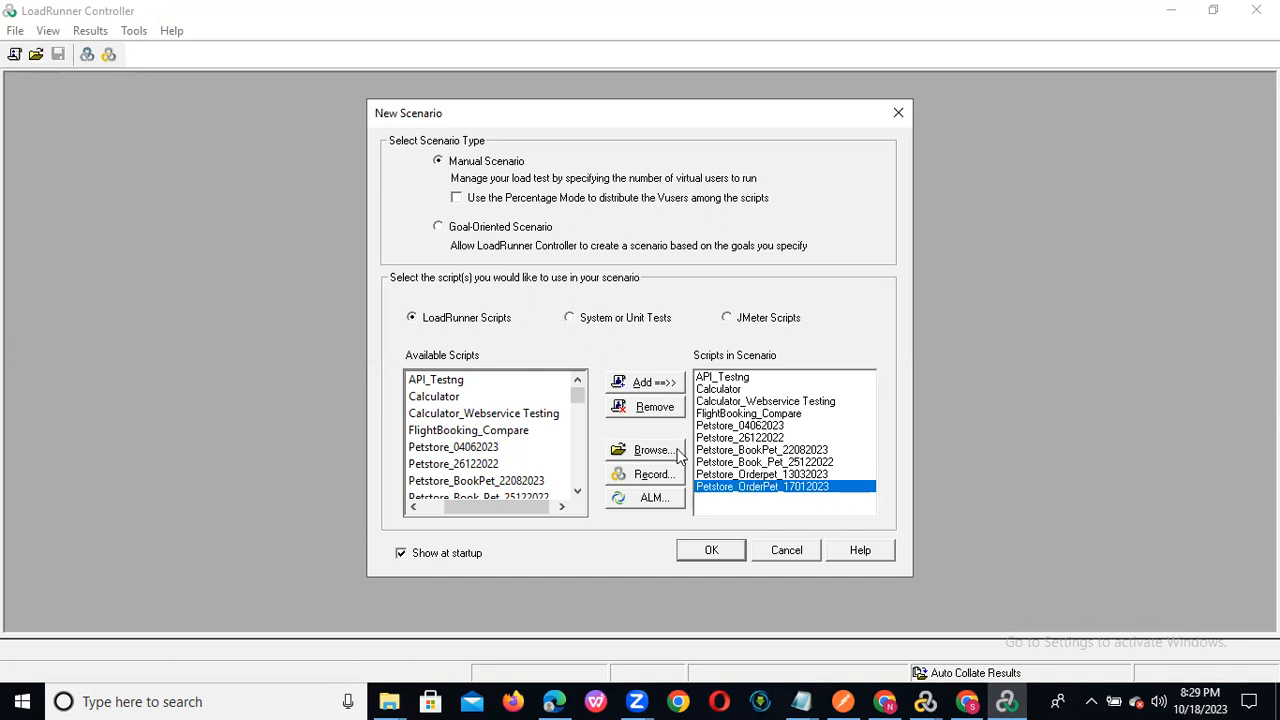
Remove all scripts from the scenario except API_Testng.
left_click(660, 412)
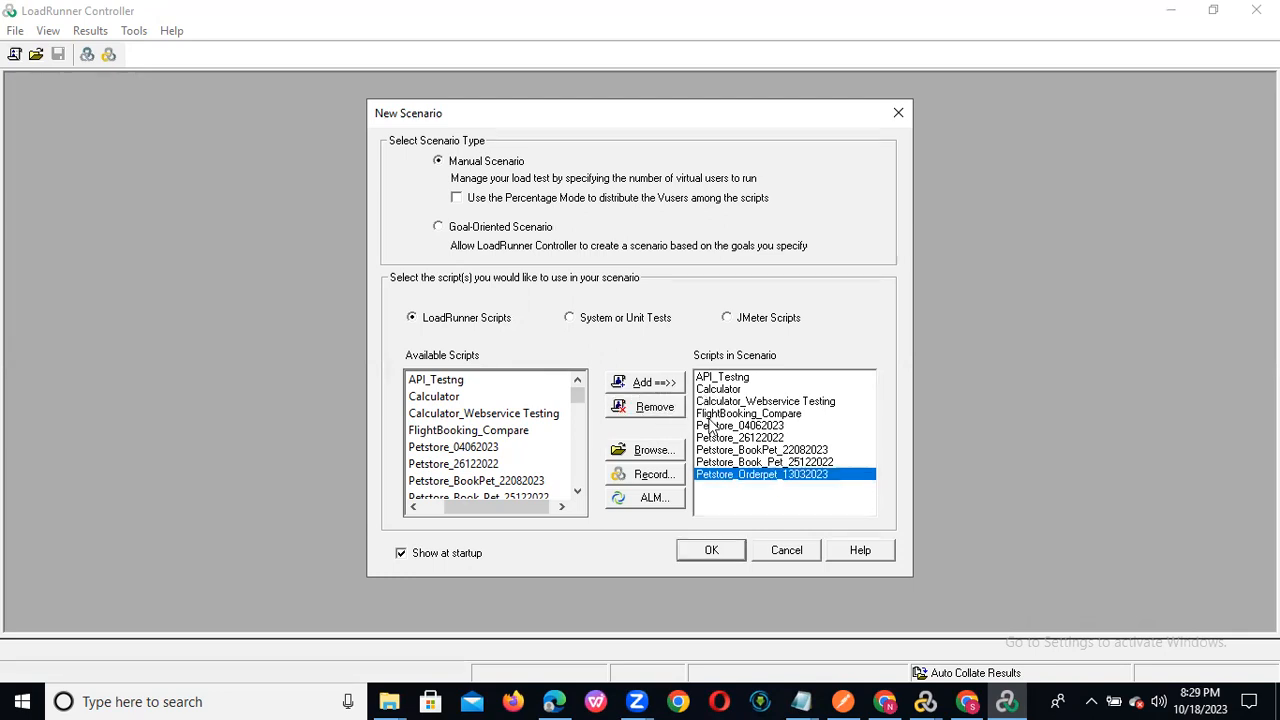
left_click(655, 408)
left_click(655, 408)
left_click(654, 410)
left_click(654, 412)
left_click(653, 414)
left_click(653, 414)
left_click(653, 414)
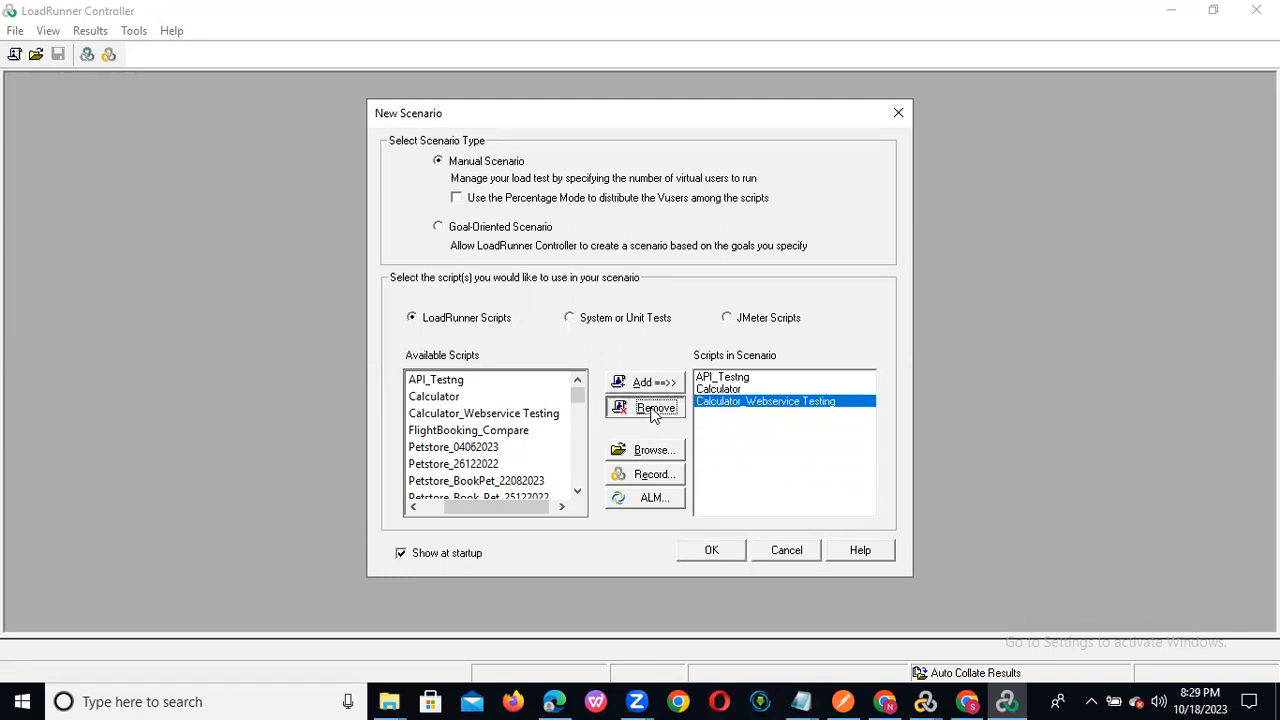
left_click(653, 414)
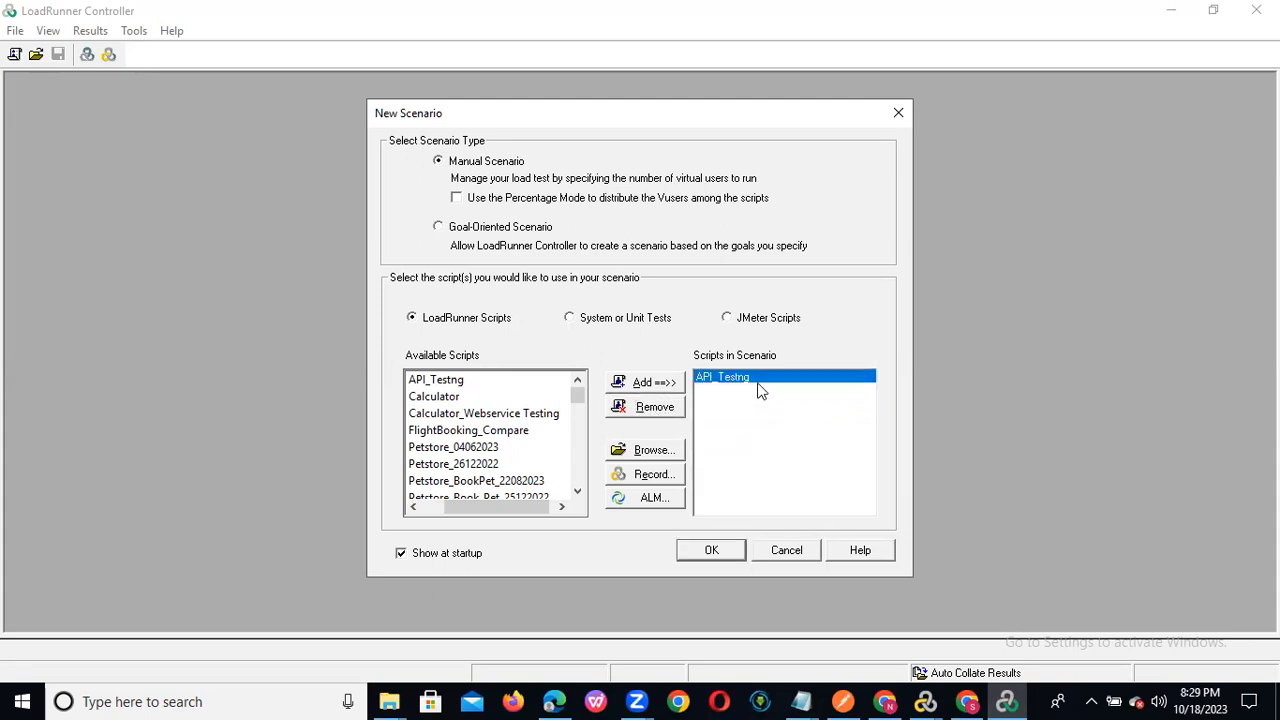
Add the Petstore_PetBooking_17102023 script to the scenario.
left_click(578, 491)
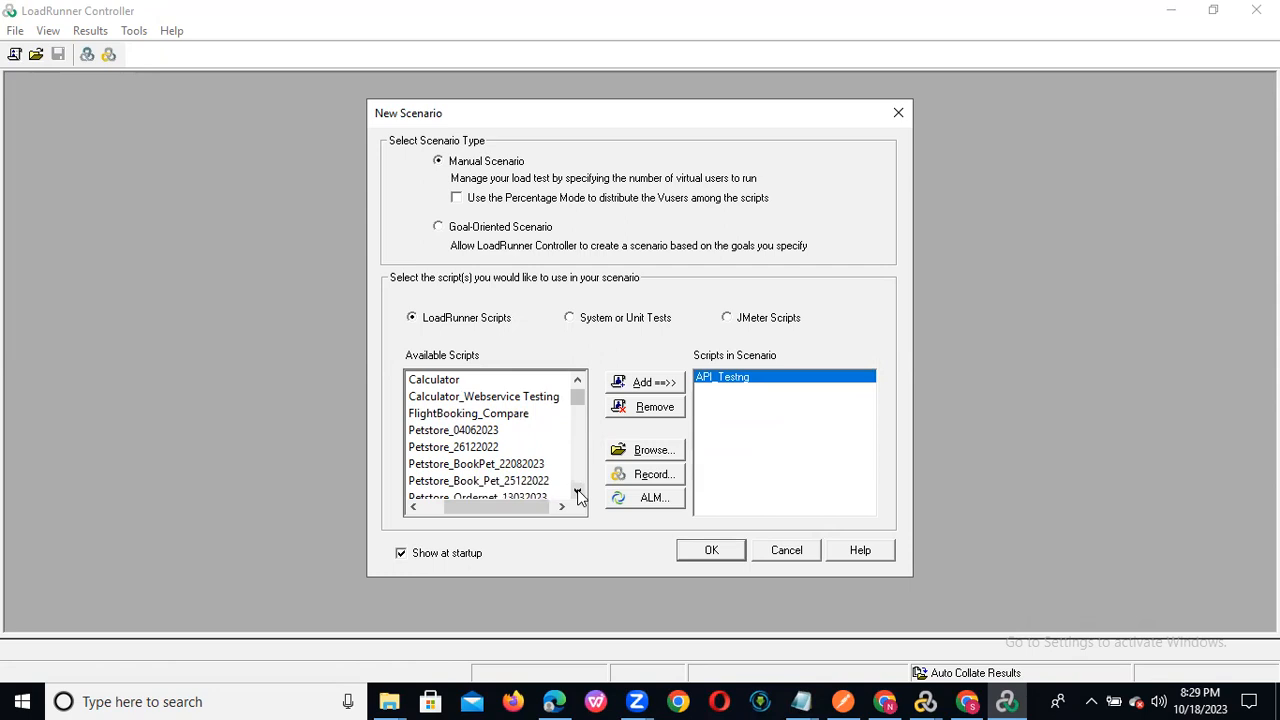
left_click(577, 492)
double_click(577, 492)
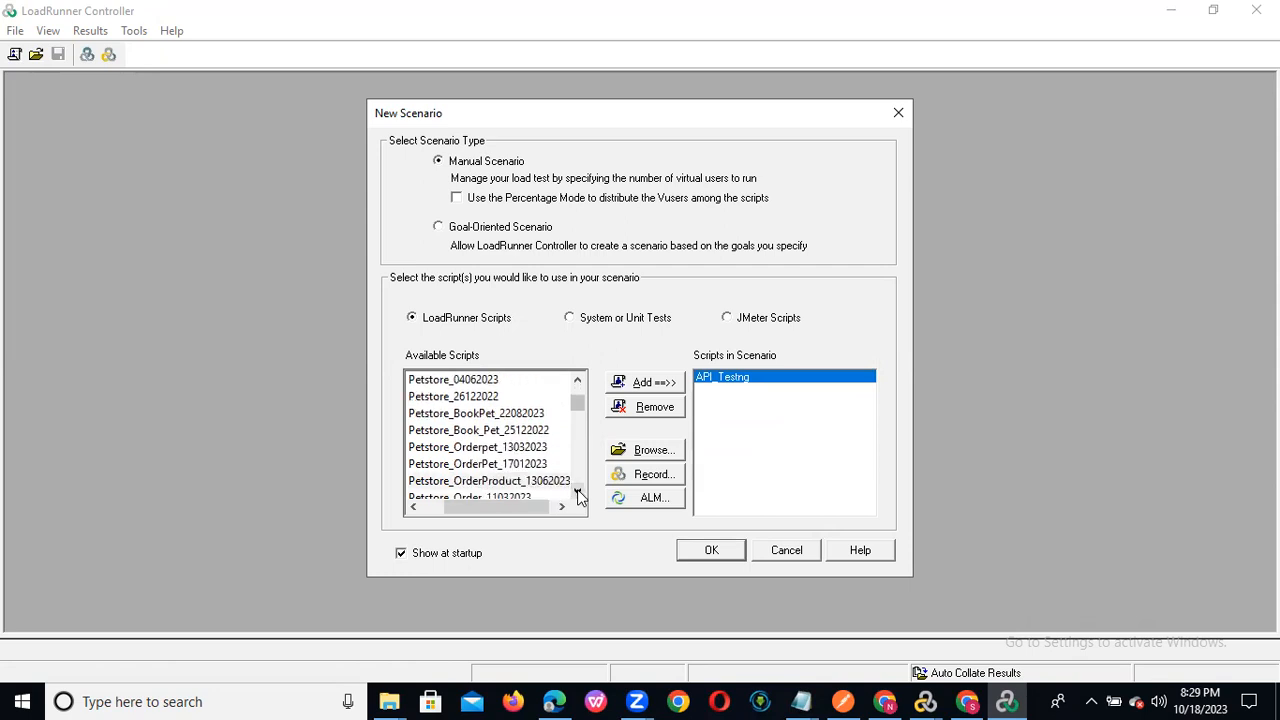
left_click(577, 492)
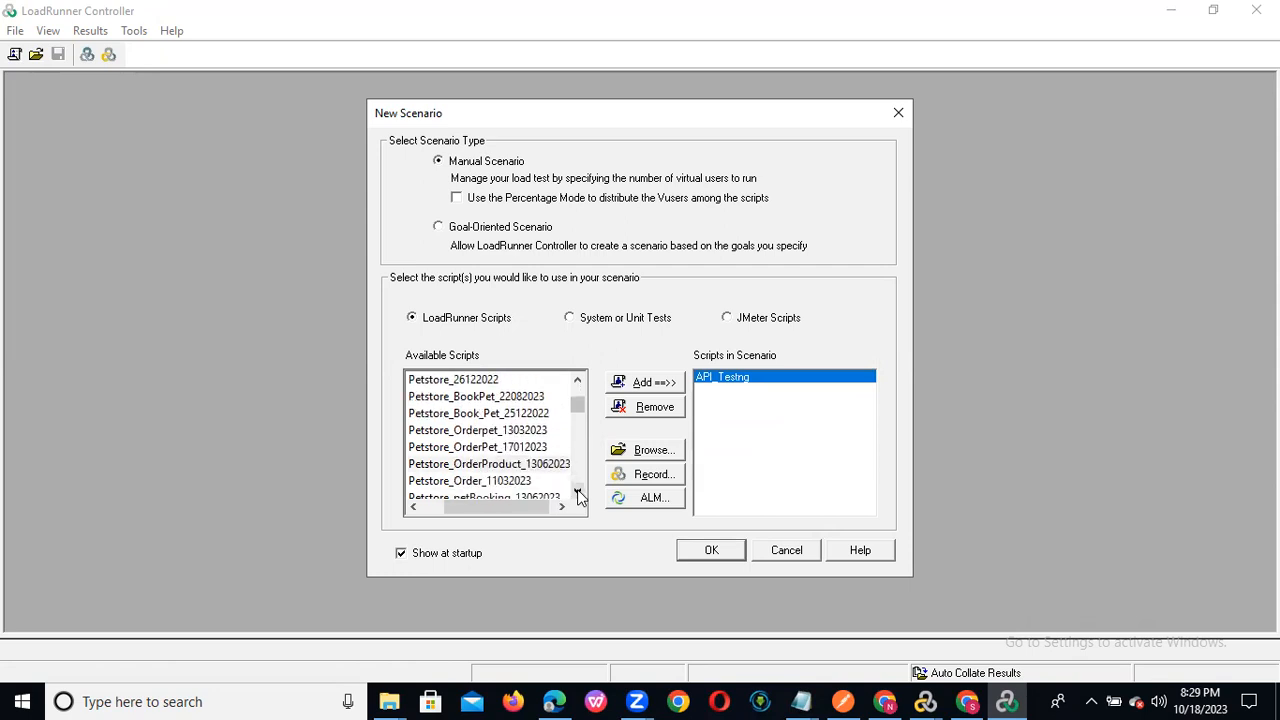
left_click(577, 492)
left_click(577, 492)
left_click(577, 492)
left_click(577, 492)
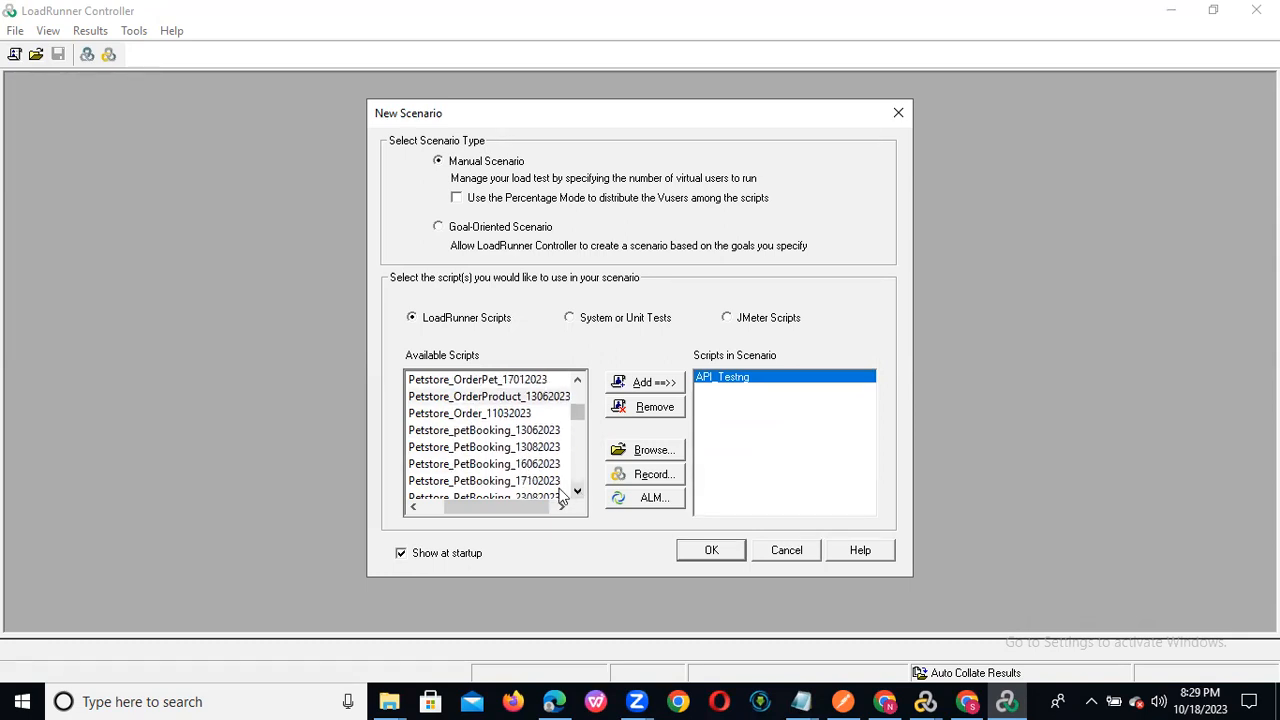
left_click(520, 482)
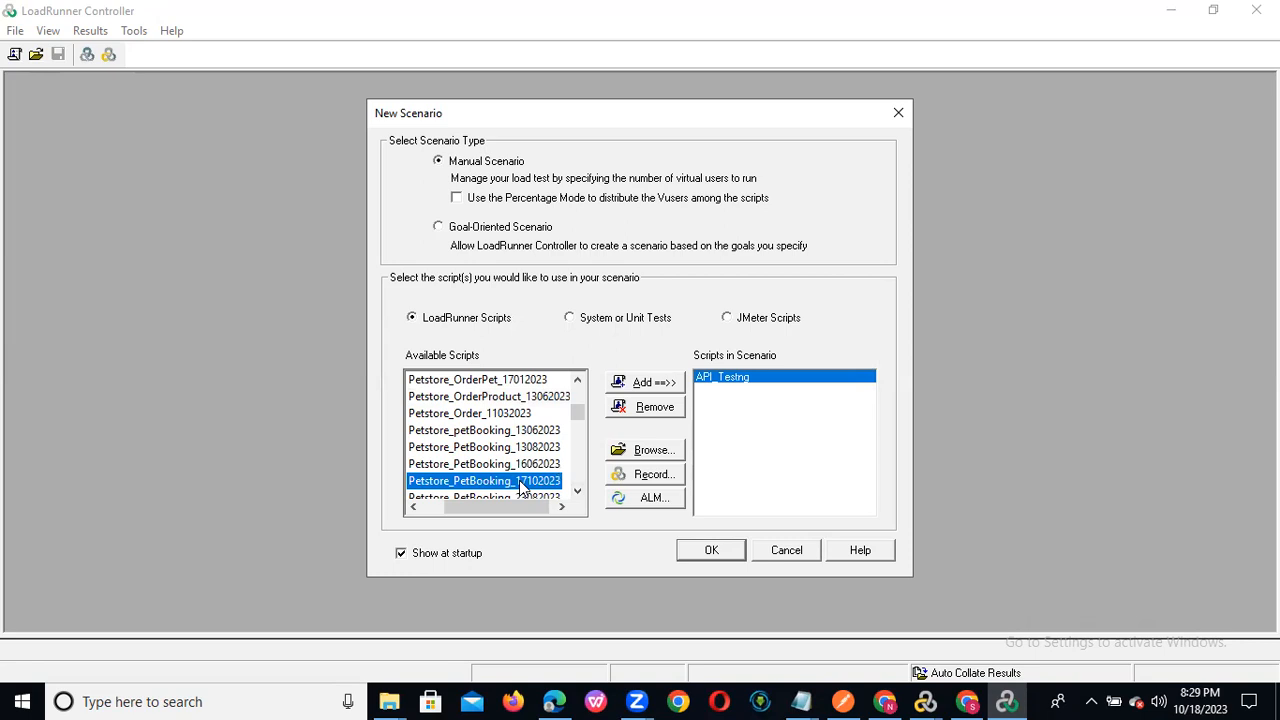
left_click(662, 384)
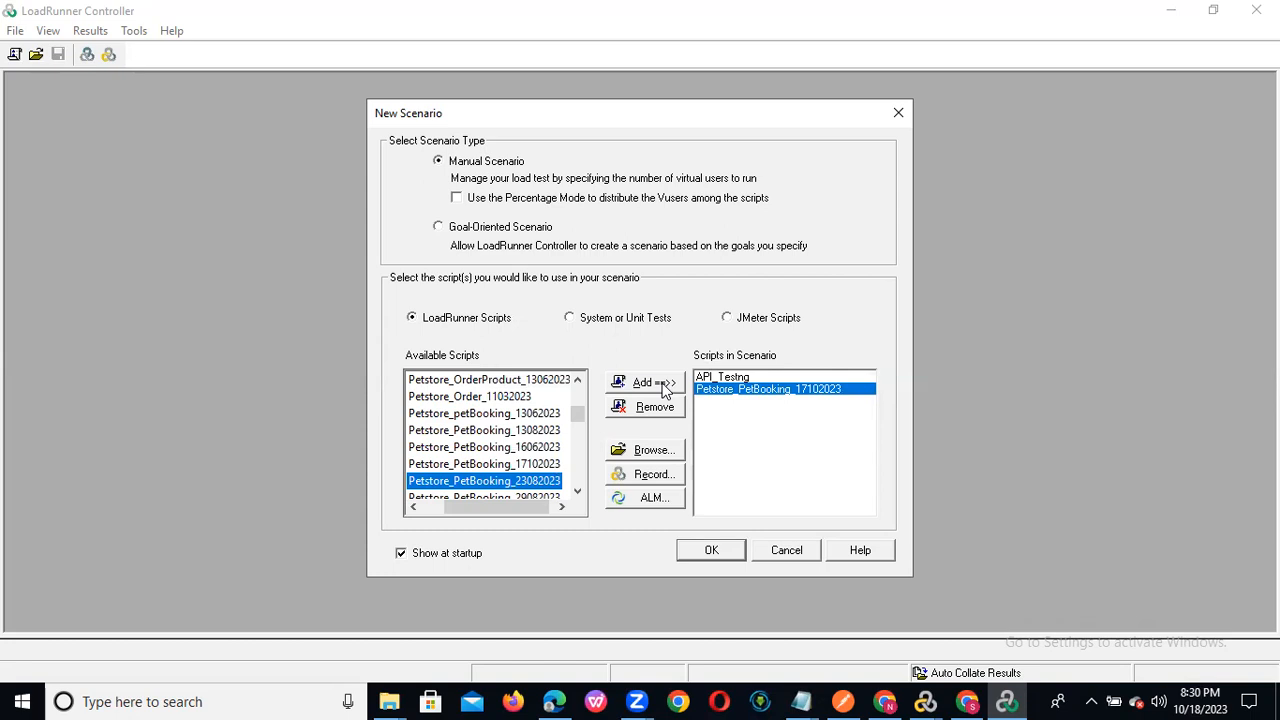
Look through the remaining available scripts down to the Webtour_FlightBooking entries.
left_click(577, 492)
left_click(577, 492)
left_click(577, 492)
left_click(577, 492)
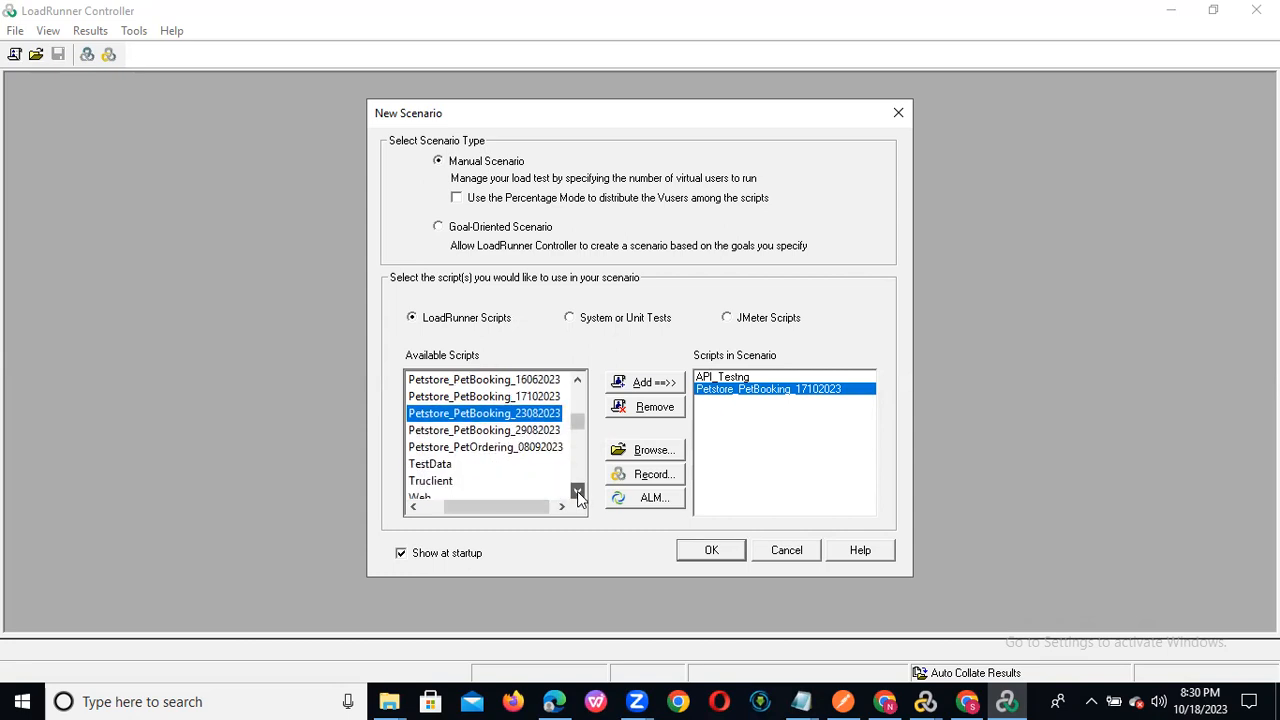
left_click(577, 492)
left_click(577, 492)
left_click(577, 492)
left_click(577, 492)
left_click(577, 492)
left_click(577, 492)
left_click(577, 492)
left_click(577, 492)
left_click(577, 492)
left_click(577, 492)
left_click(577, 492)
left_click(577, 492)
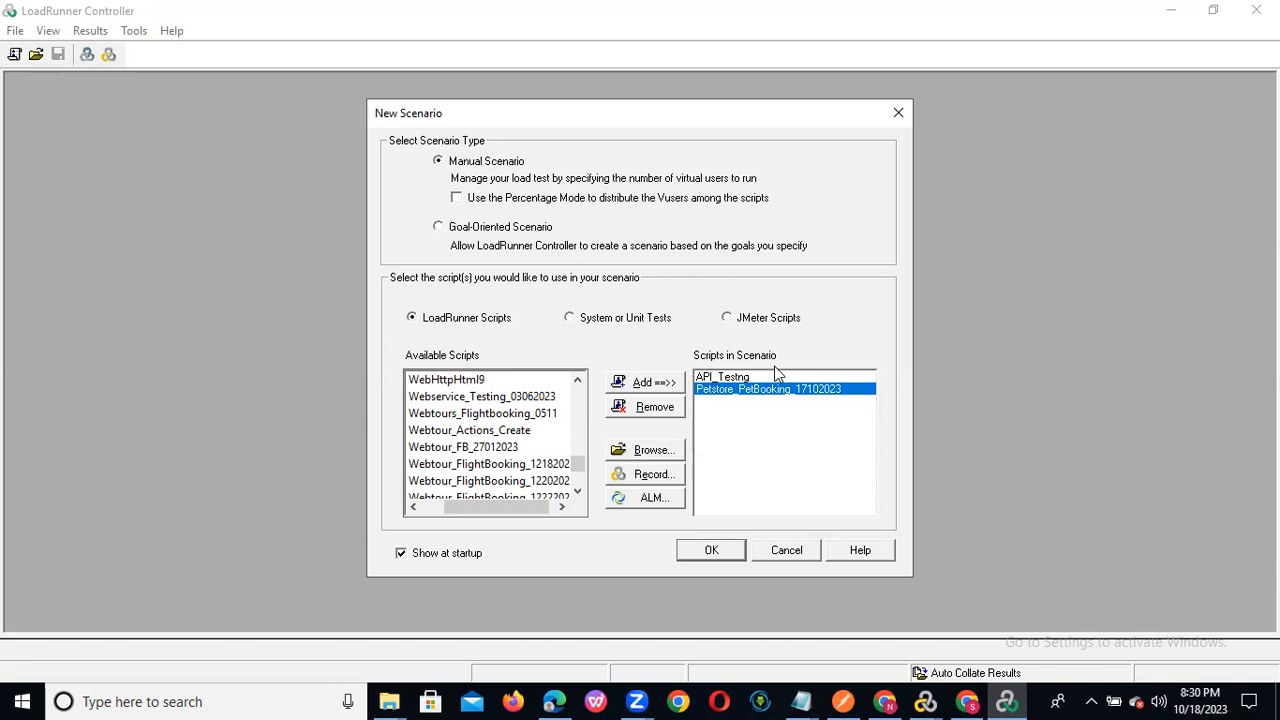
Create the scenario from the chosen scripts and review its Run and Diagnostics for J2EE/.NET views, ending in the Design view.
left_click(710, 550)
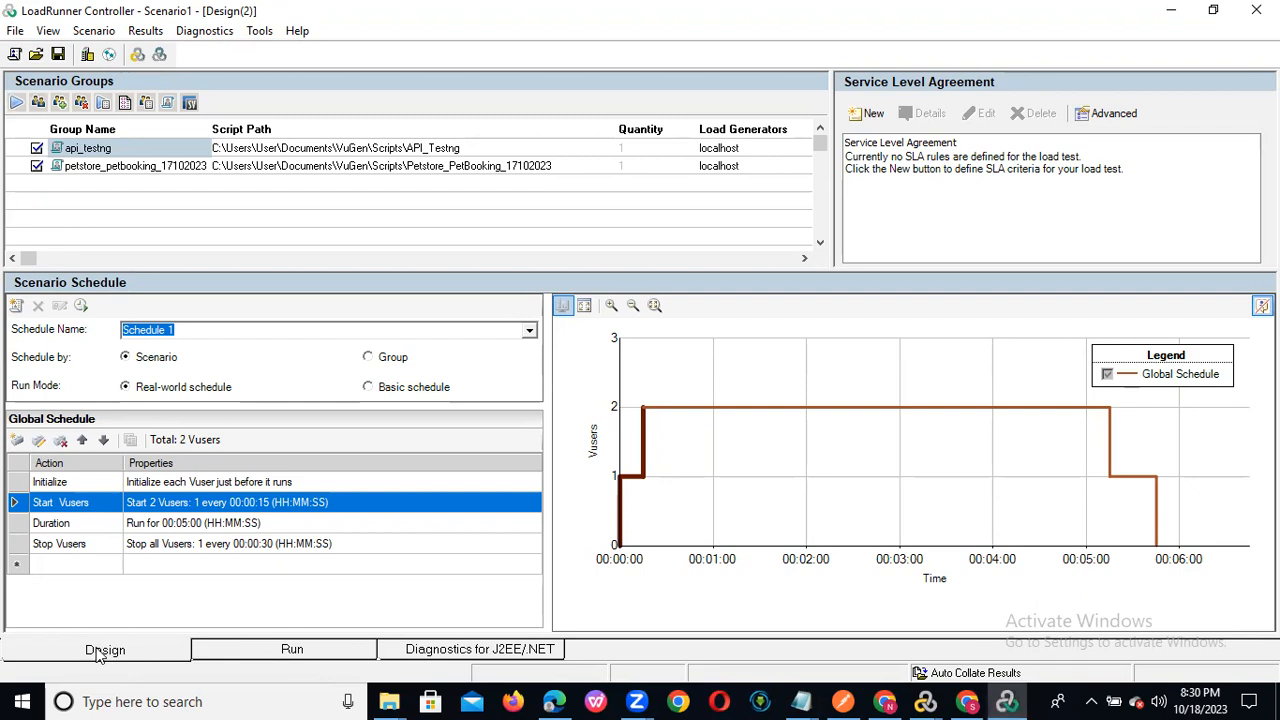
left_click(264, 652)
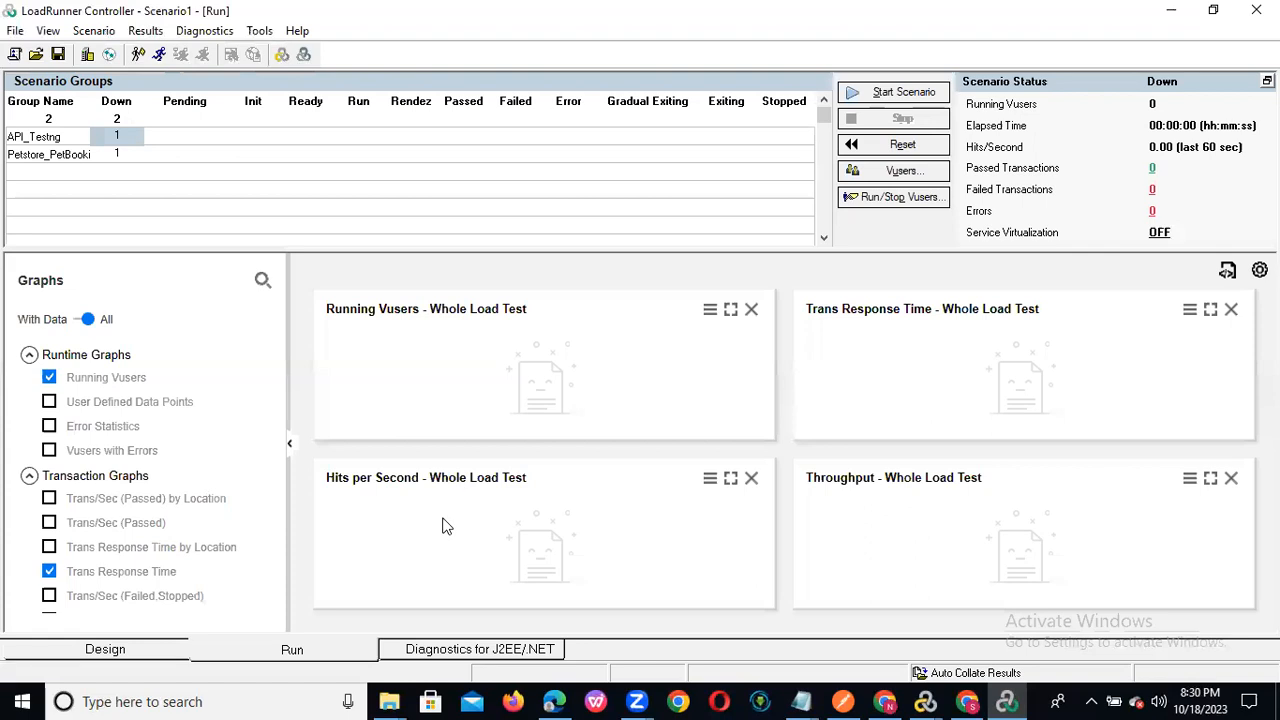
left_click(445, 649)
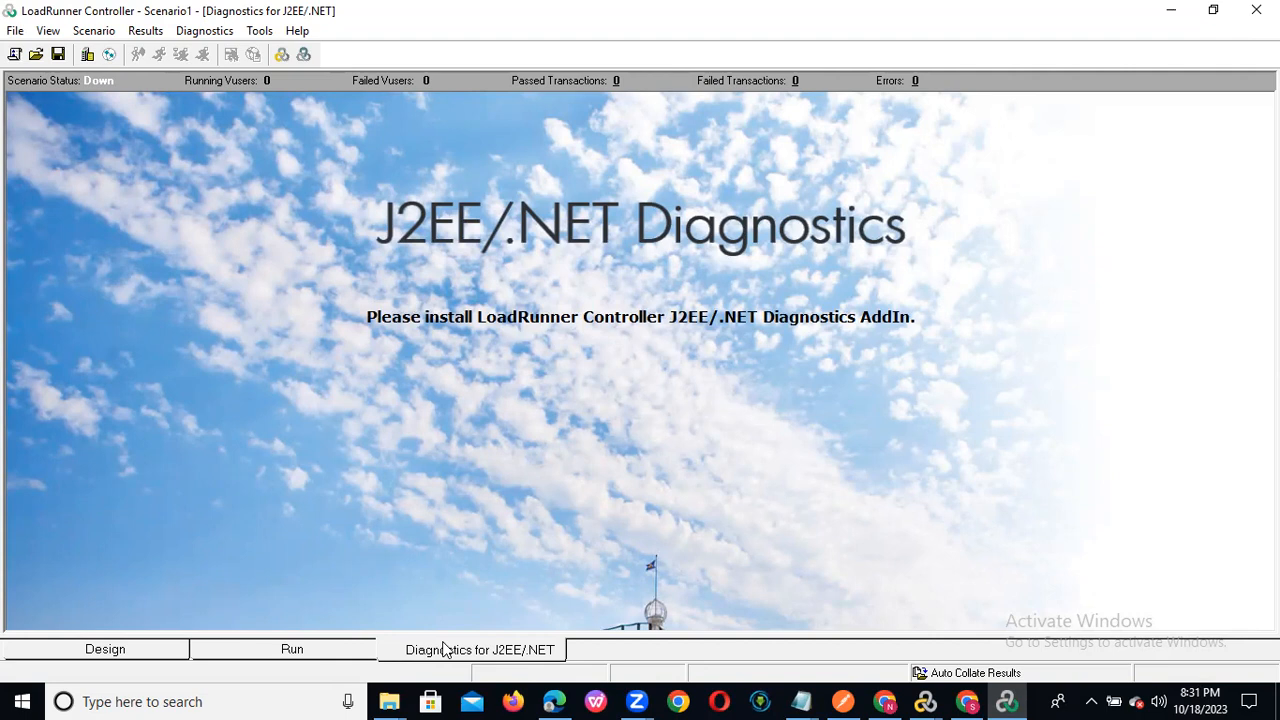
left_click(104, 650)
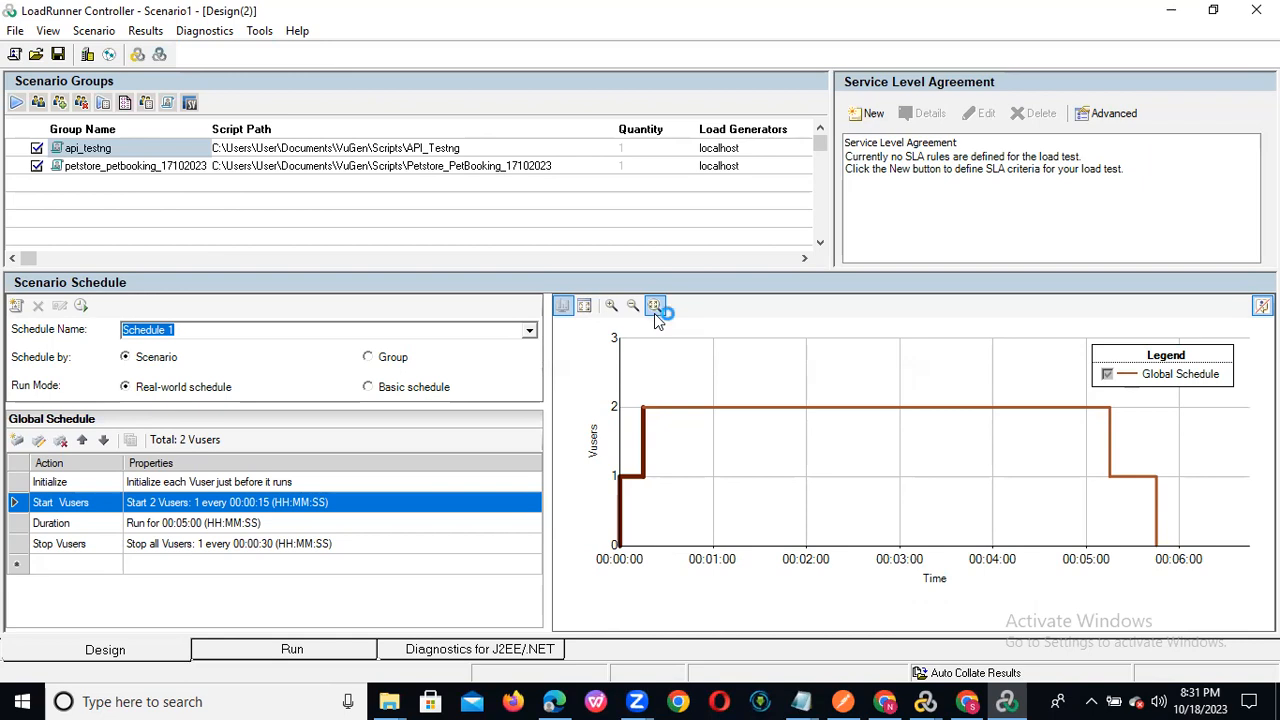
Add a new Windows load generator named 127.0.0.1 for the api_testng group.
left_click(794, 148)
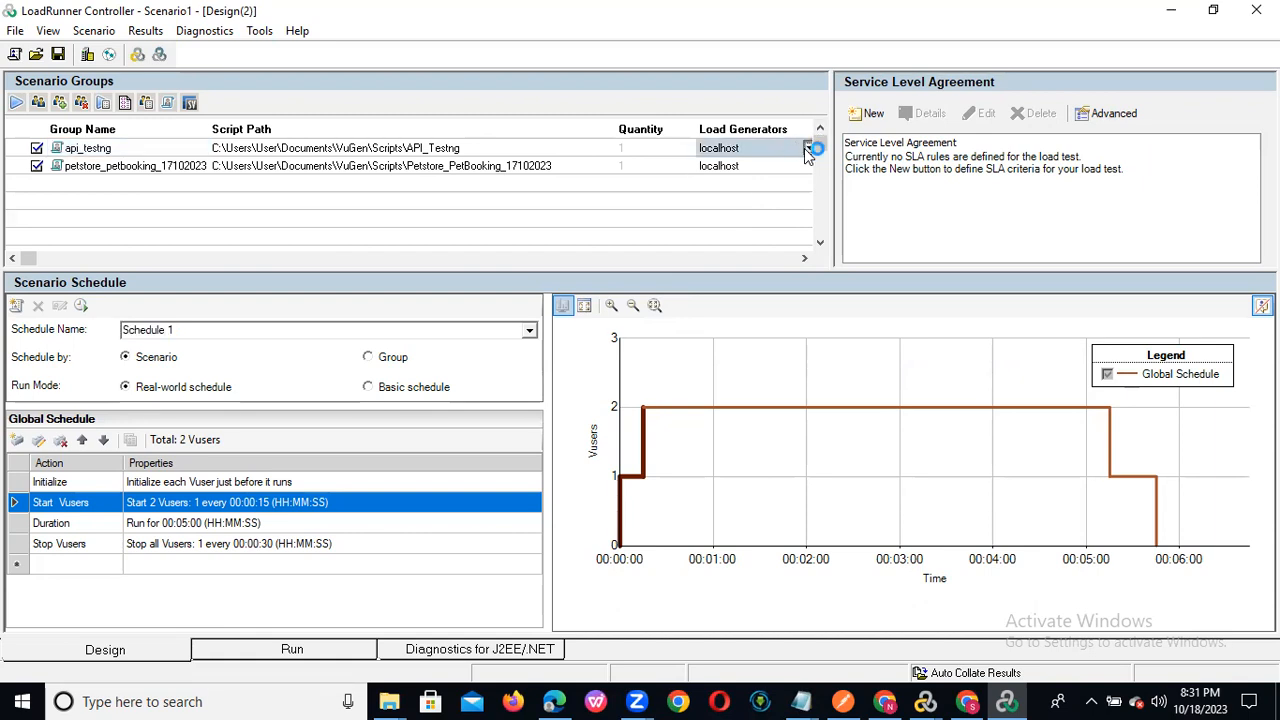
left_click(804, 148)
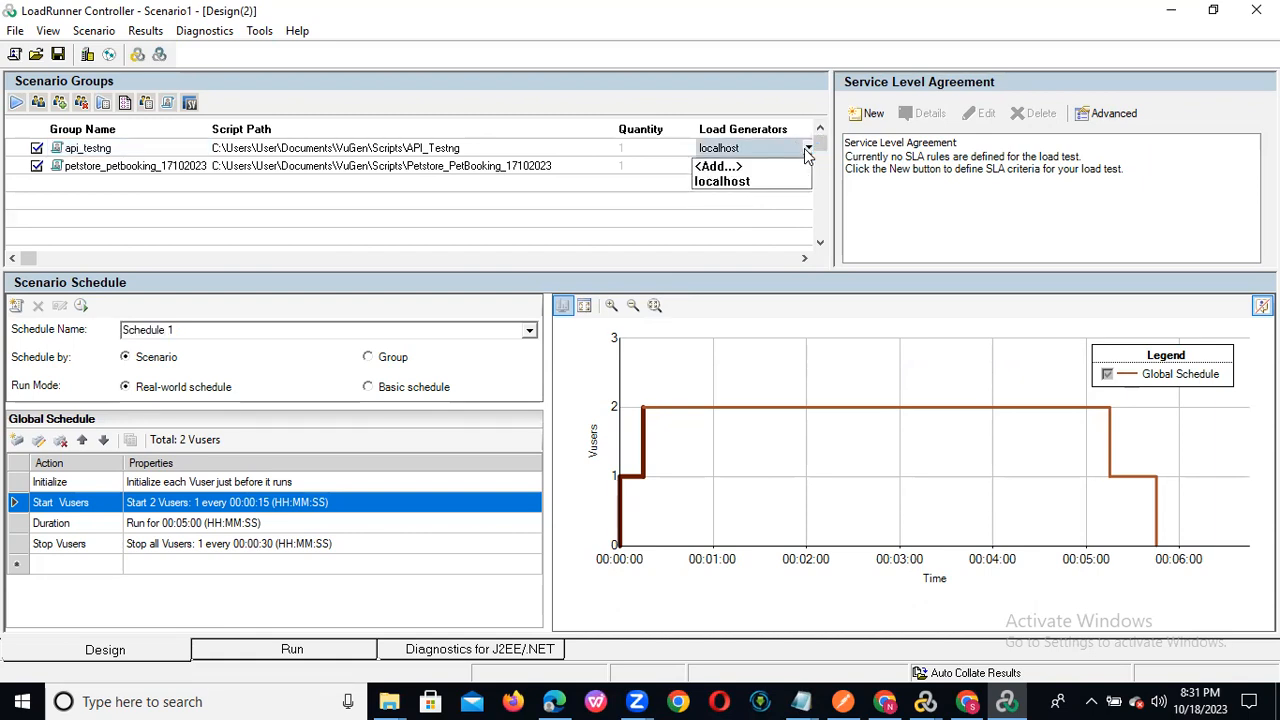
left_click(720, 166)
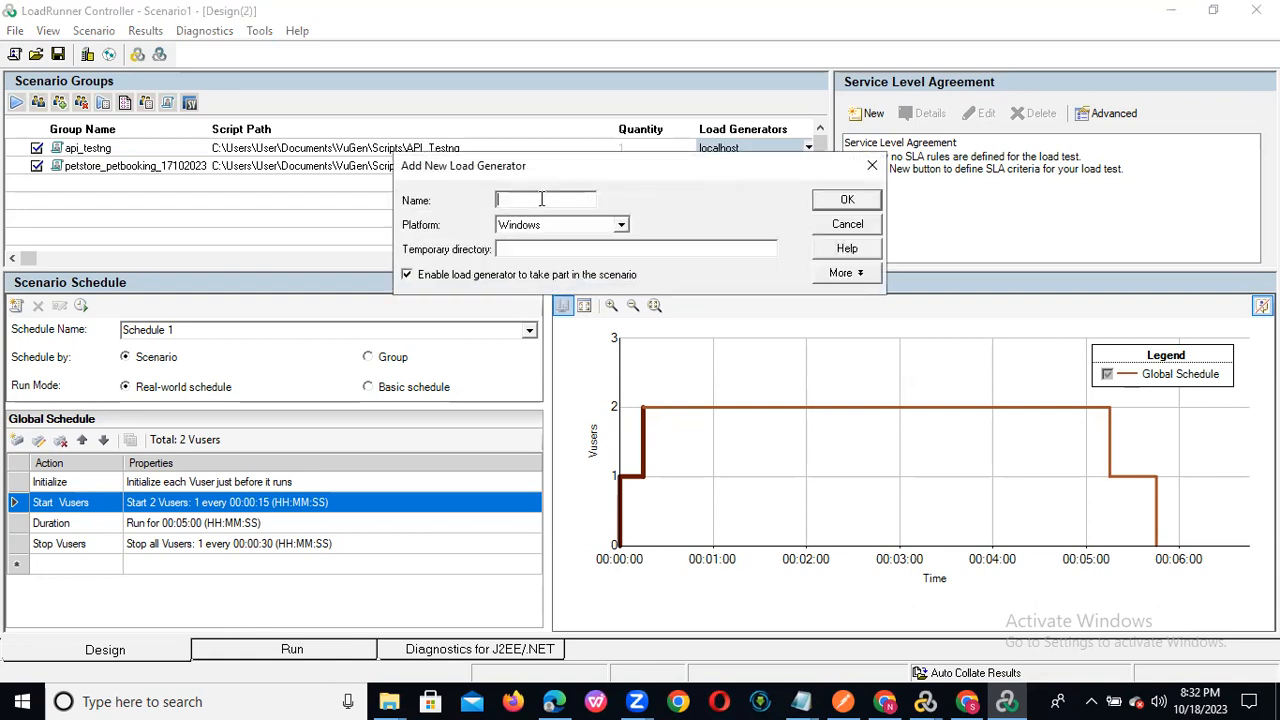
type("127.0.0.1")
left_click(628, 227)
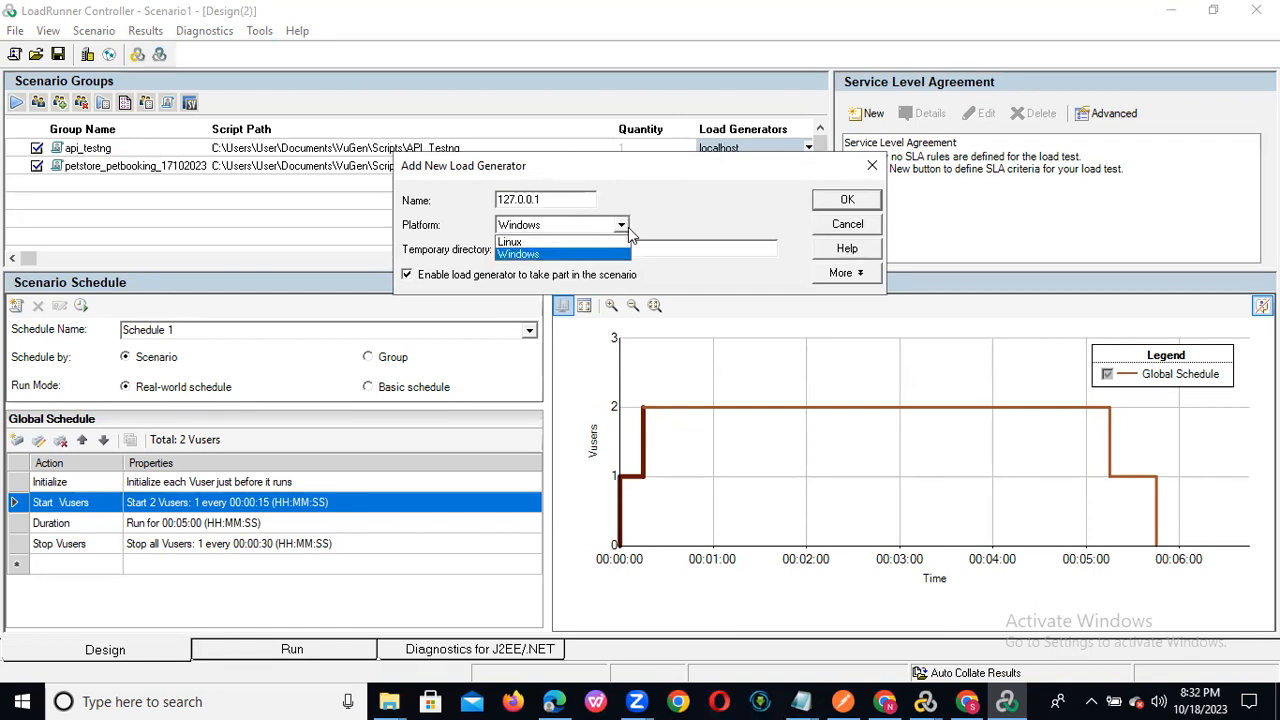
left_click(628, 227)
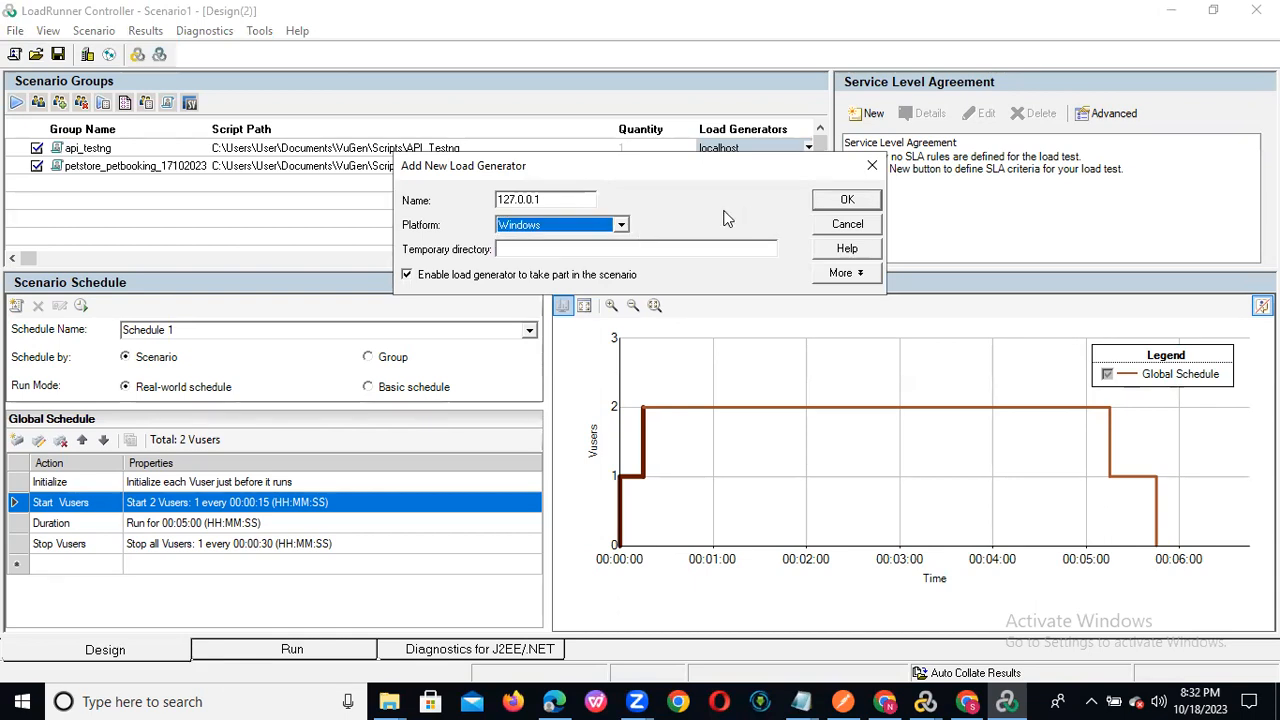
left_click(846, 200)
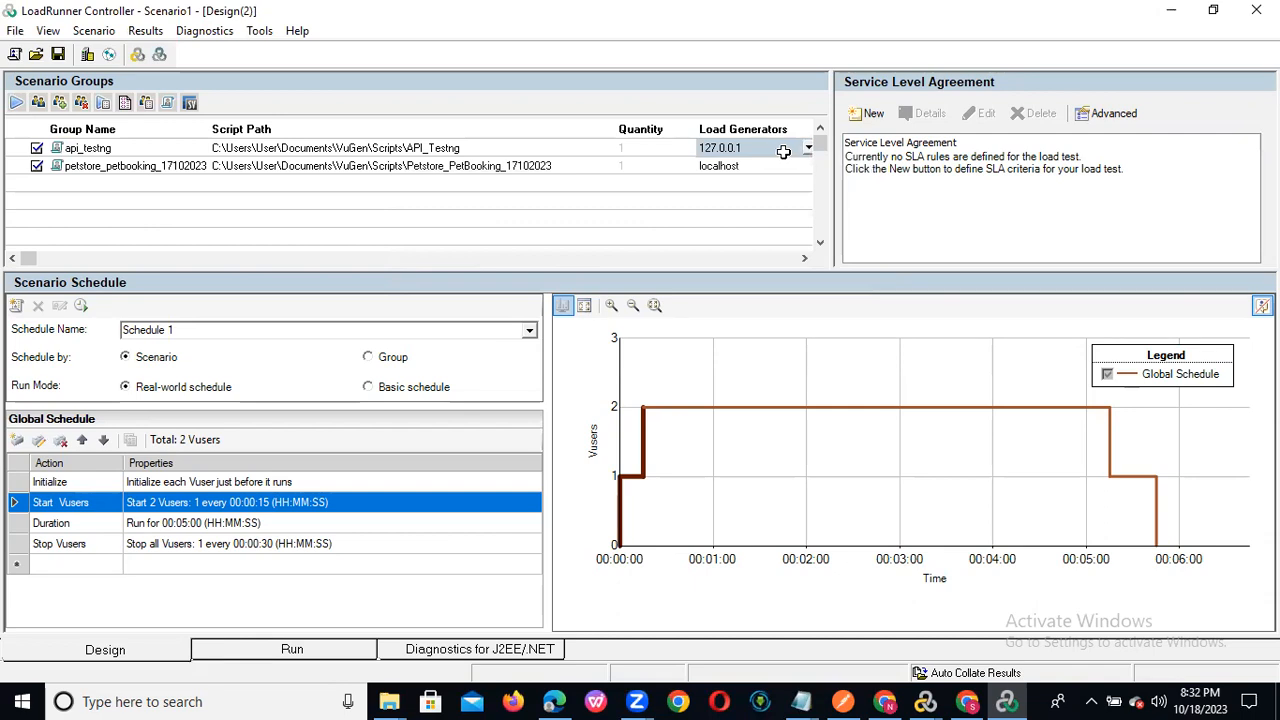
Check the load generator choices for the api_testng group and select the load generator cell of the petstore_petbooking_17102023 group.
left_click(808, 148)
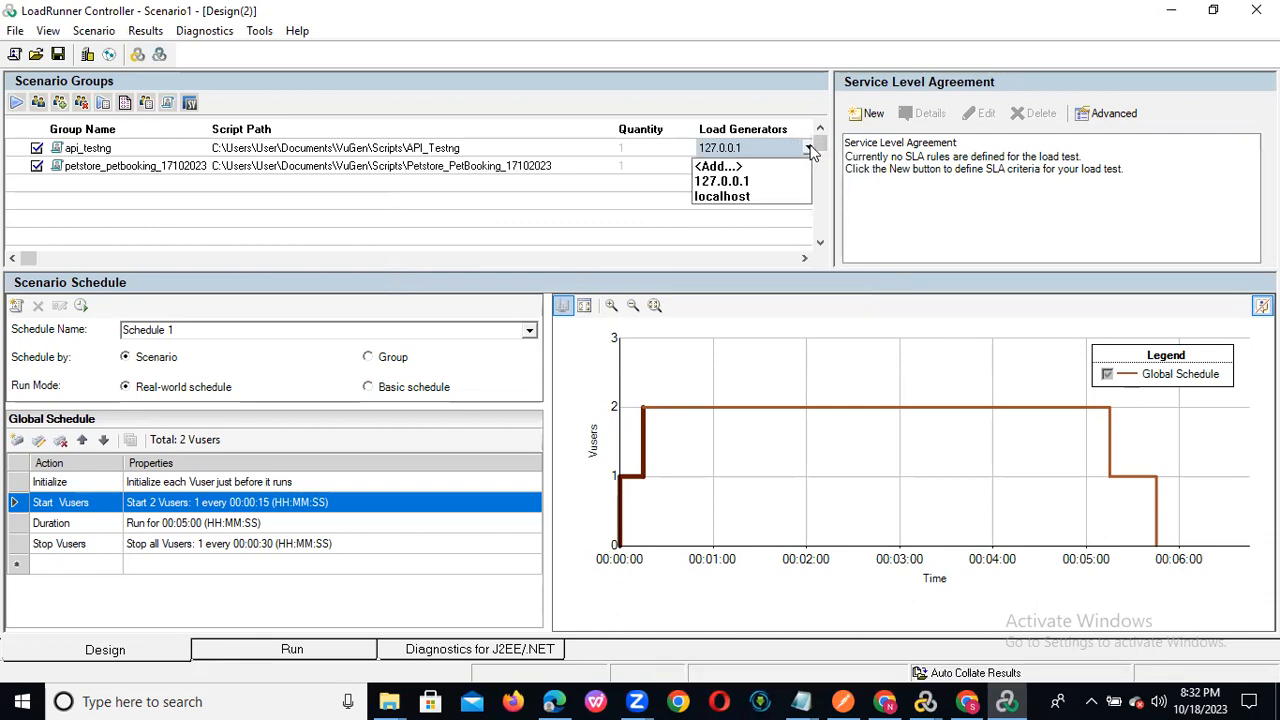
left_click(533, 215)
left_click(761, 170)
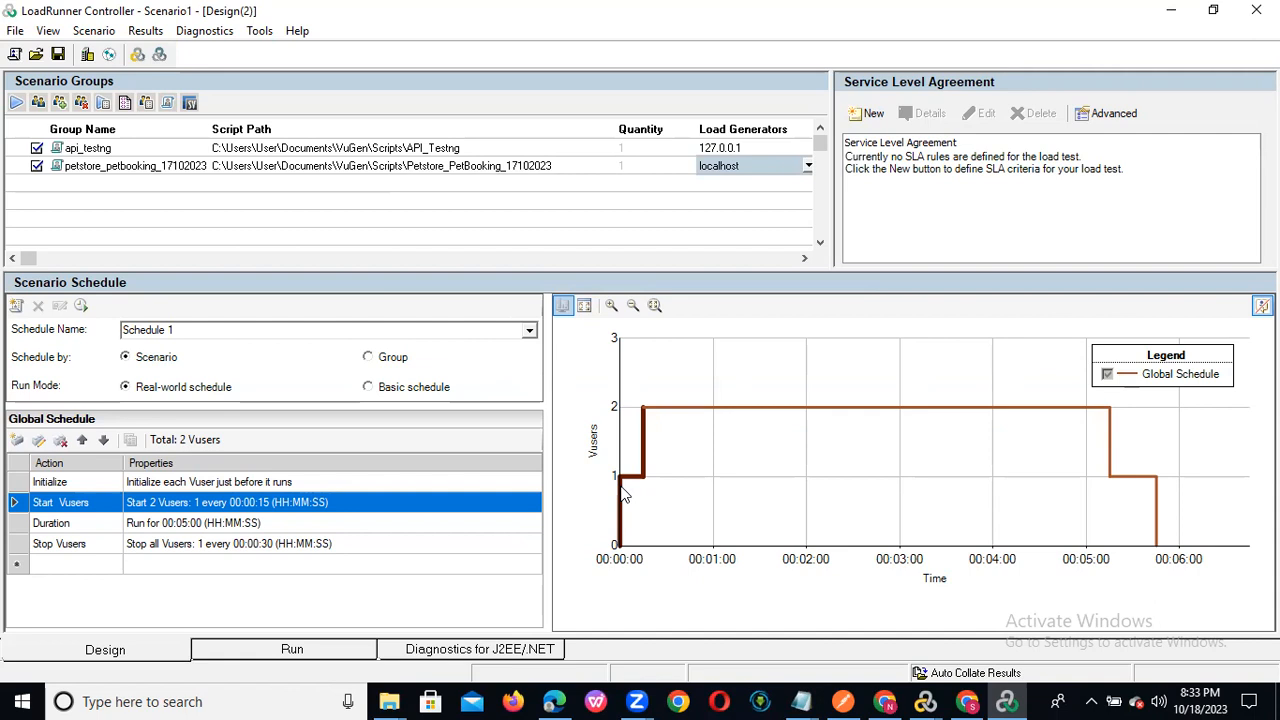
Set the global schedule's Start Vusers action to start 2 Vusers, 2 every 00:00:10.
double_click(270, 508)
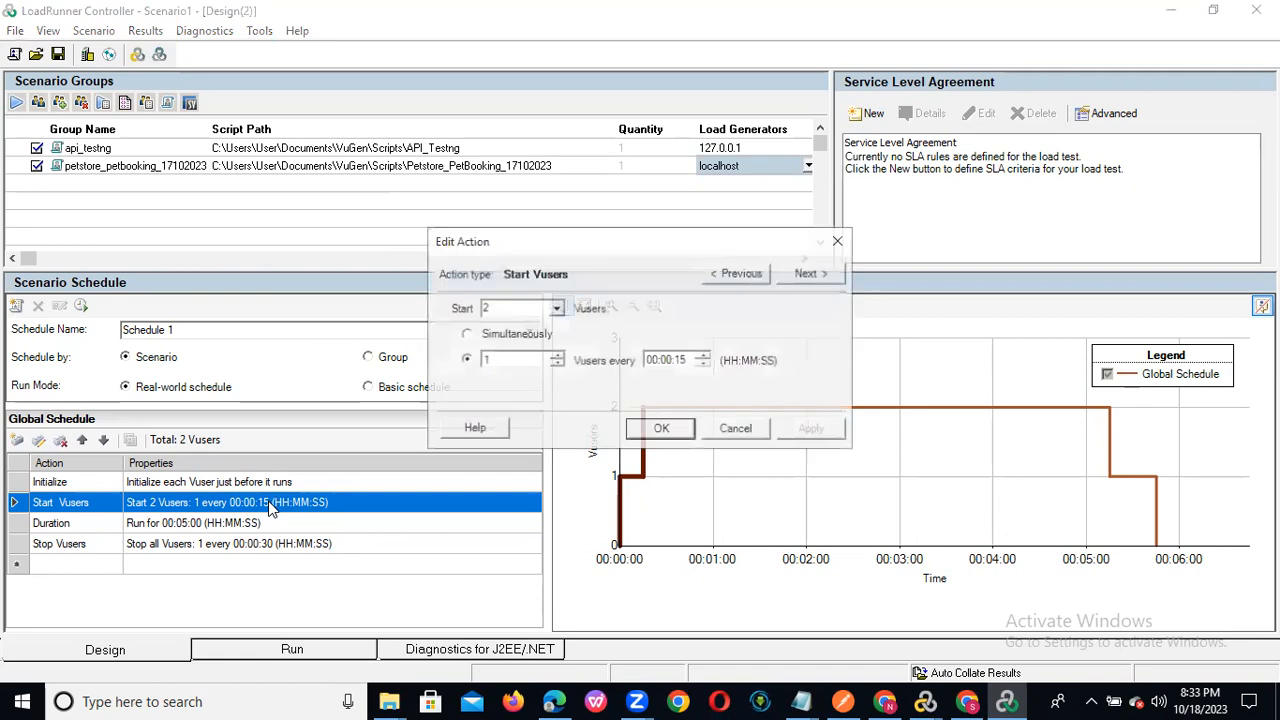
double_click(498, 308)
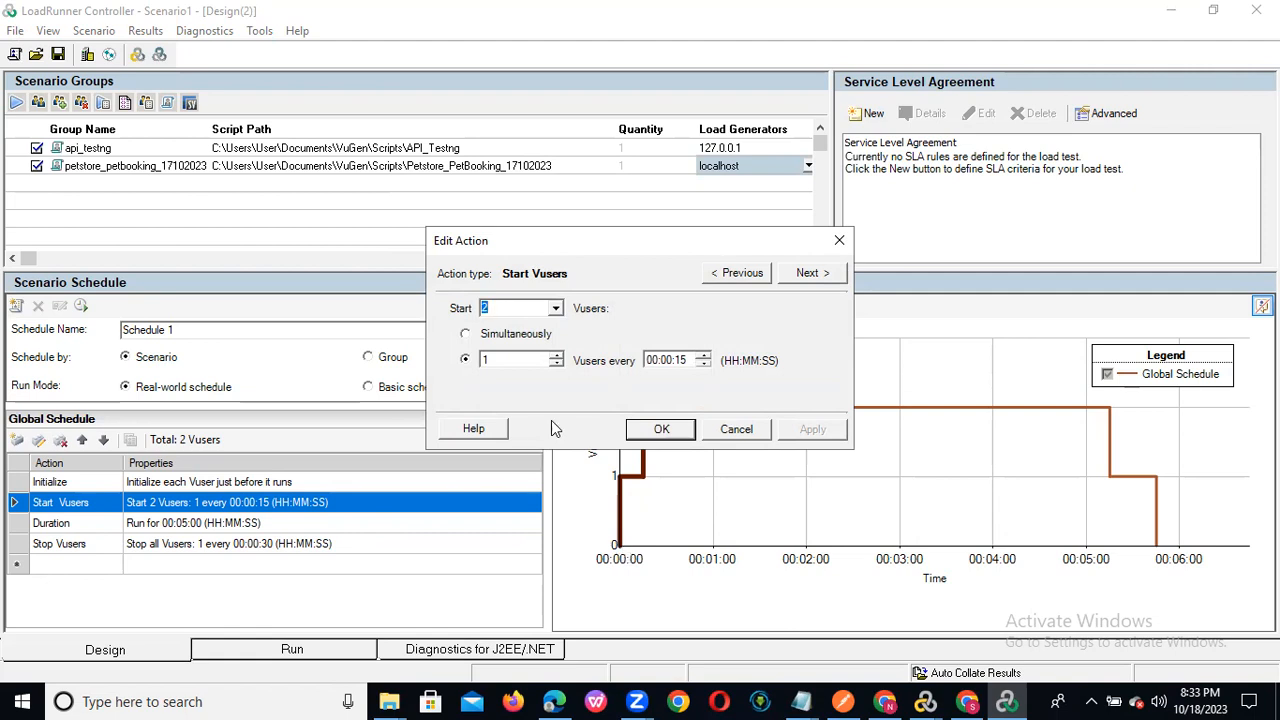
left_click(517, 360)
key("BackSpace")
type("2")
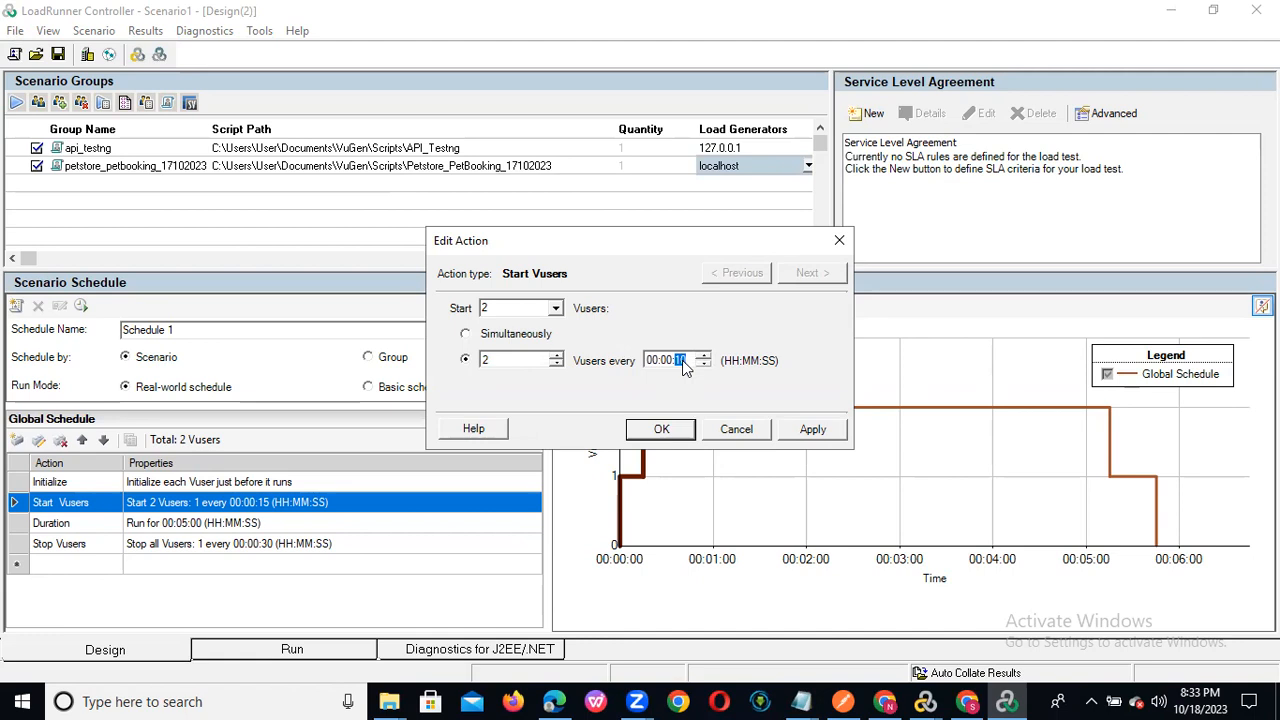
left_click(496, 359)
left_click(660, 429)
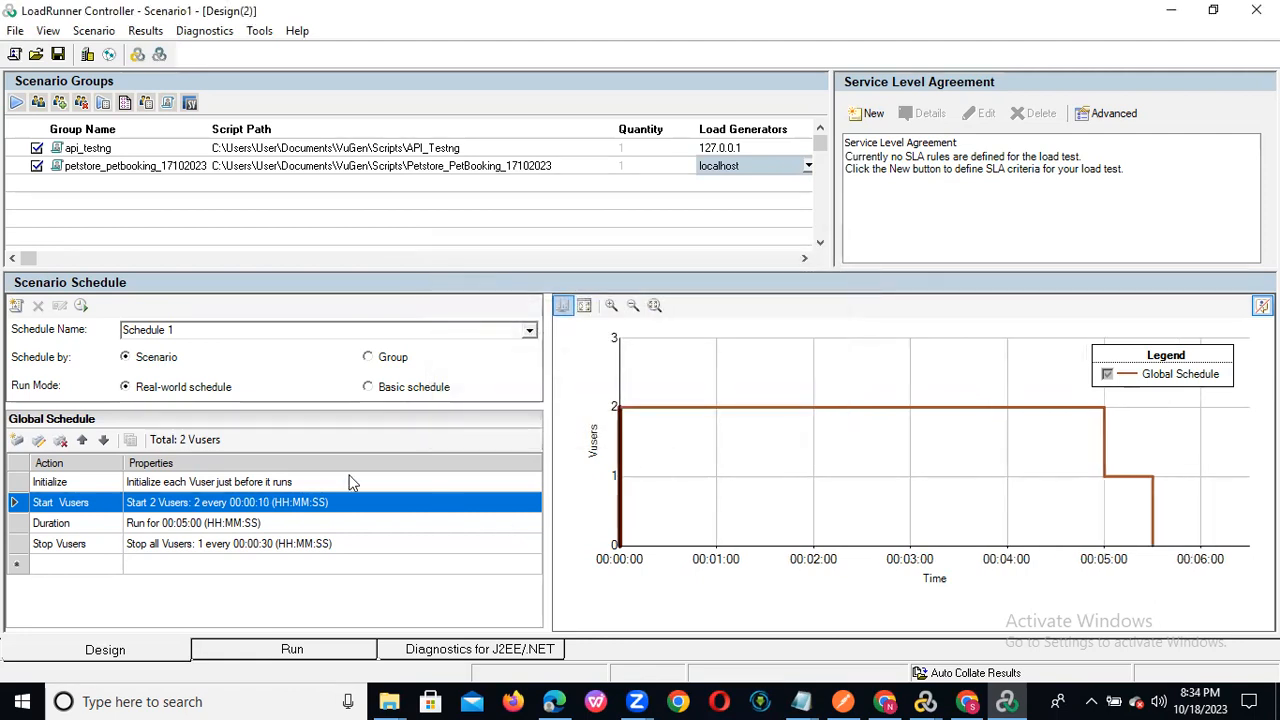
Check the Duration action settings of the global schedule without changing them.
double_click(182, 522)
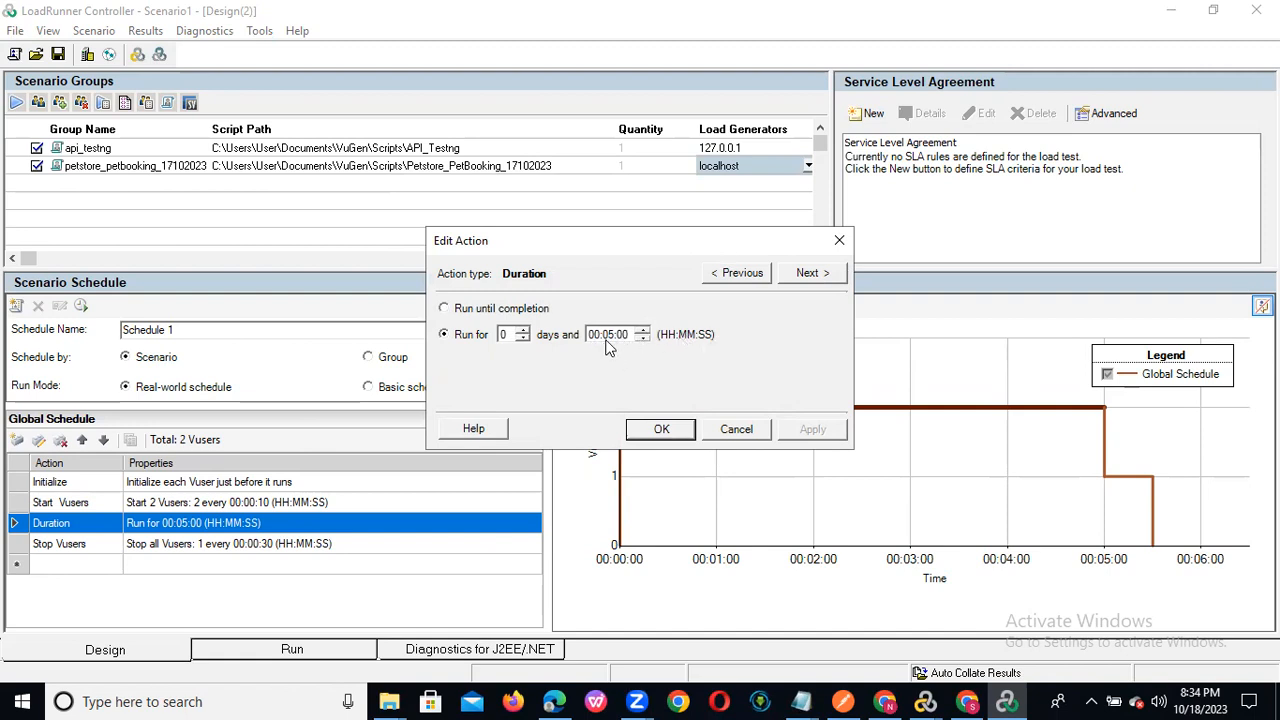
double_click(504, 334)
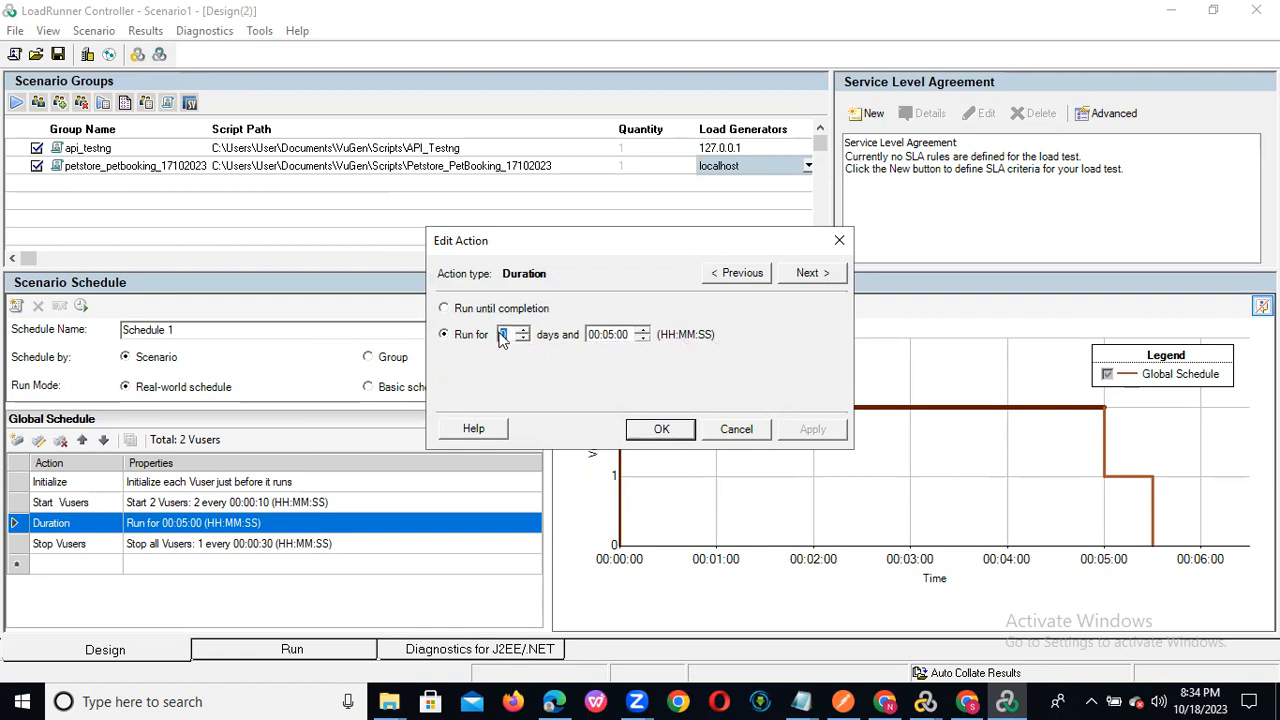
left_click(661, 429)
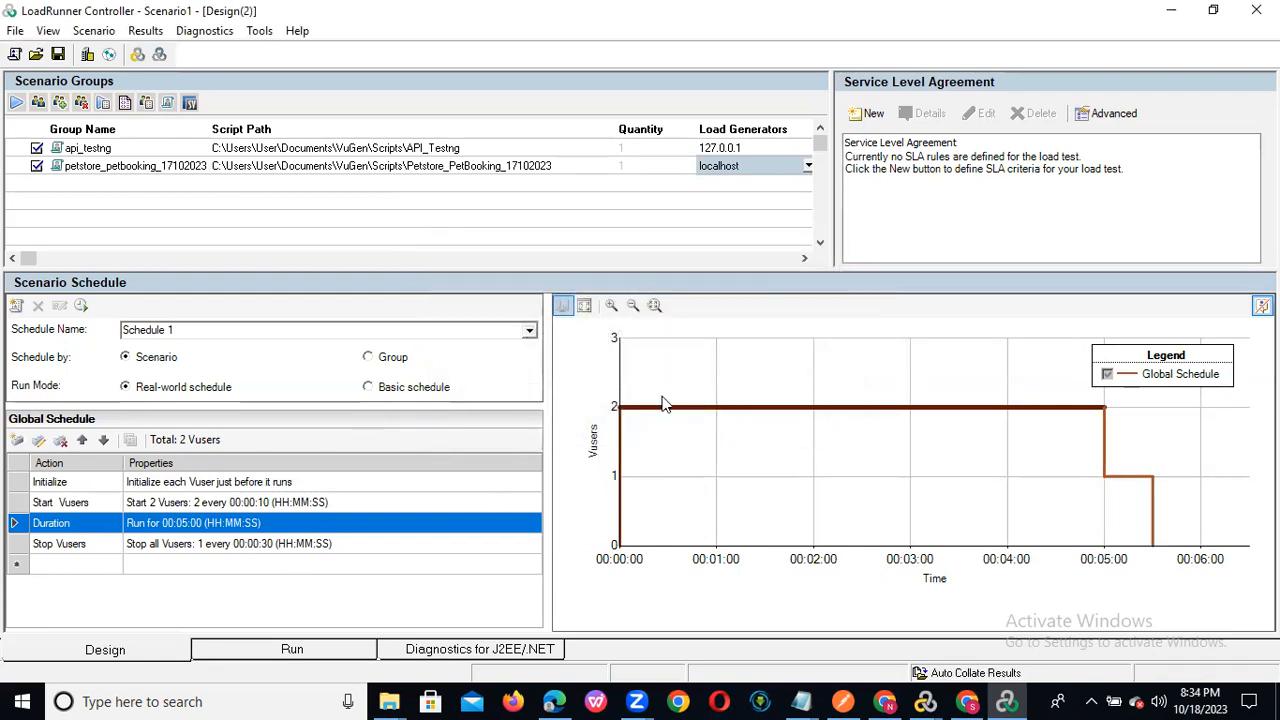
Set the global schedule's Stop Vusers action to stop 2 Vusers every 00:00:10.
double_click(254, 545)
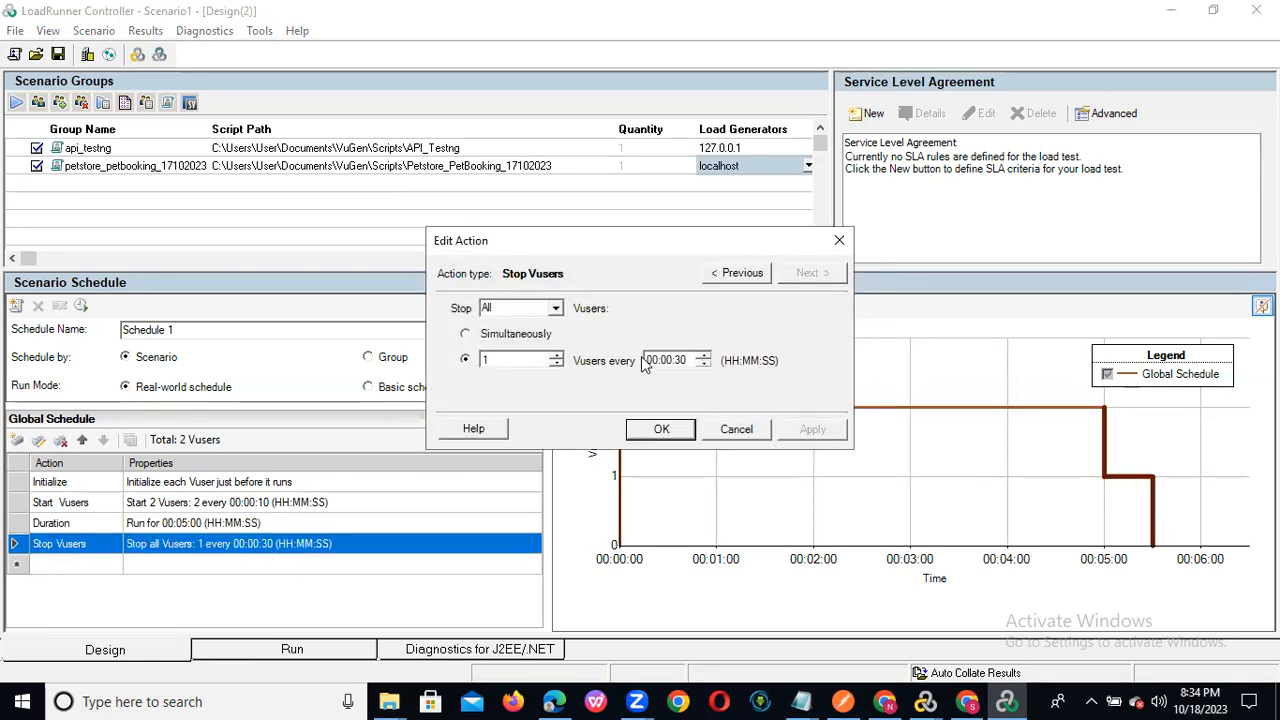
left_click(679, 362)
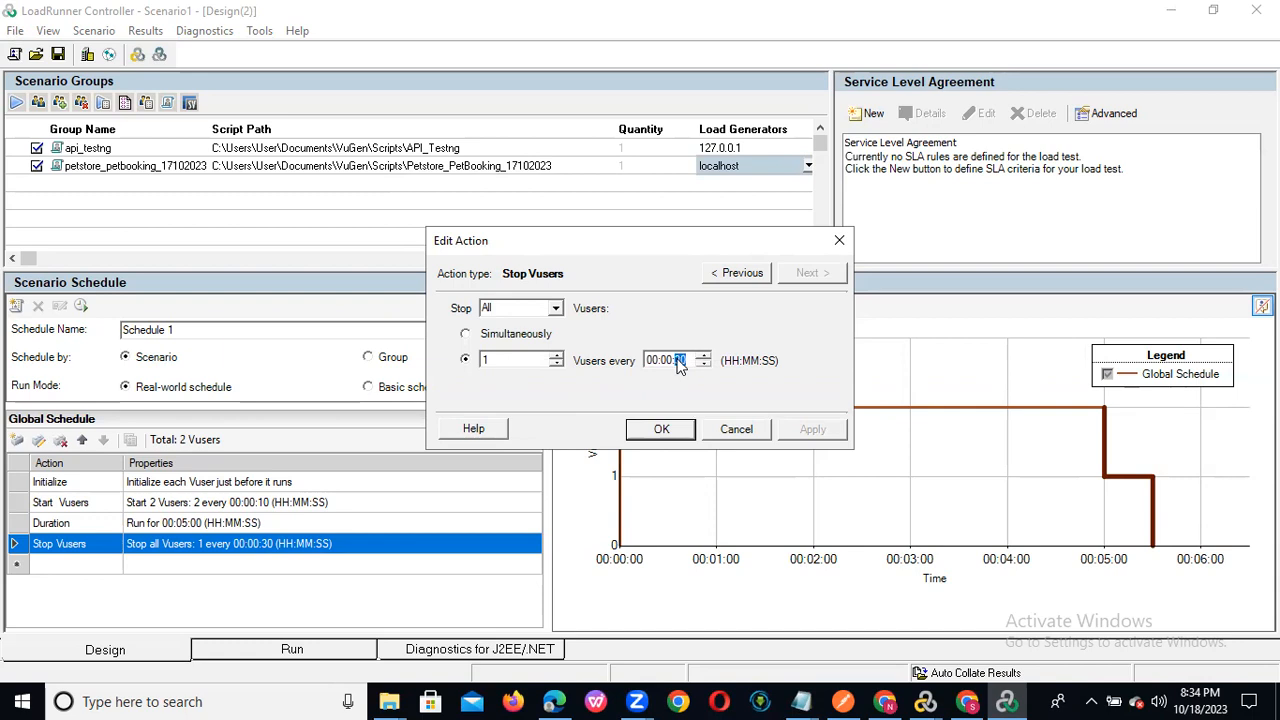
double_click(496, 358)
type("2")
left_click(660, 428)
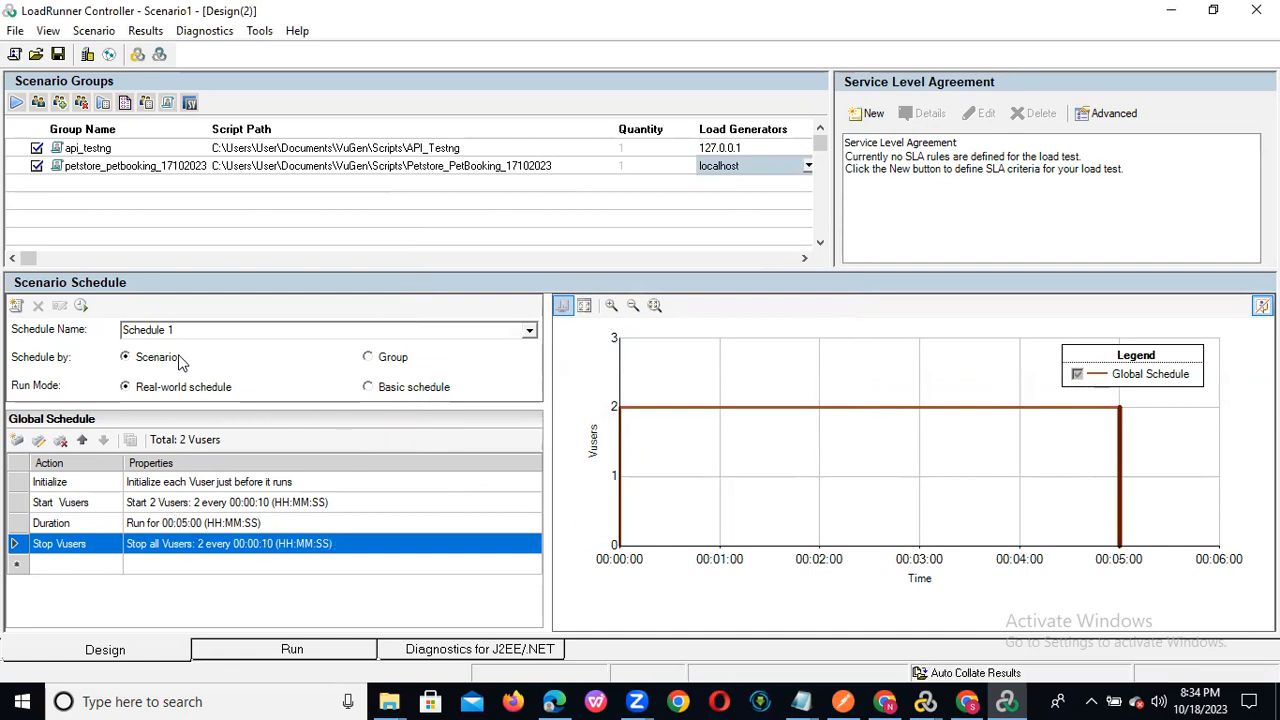
Schedule the scenario by group and check the Start Vusers settings of the petstore_petbooking_17102023 group.
left_click(369, 360)
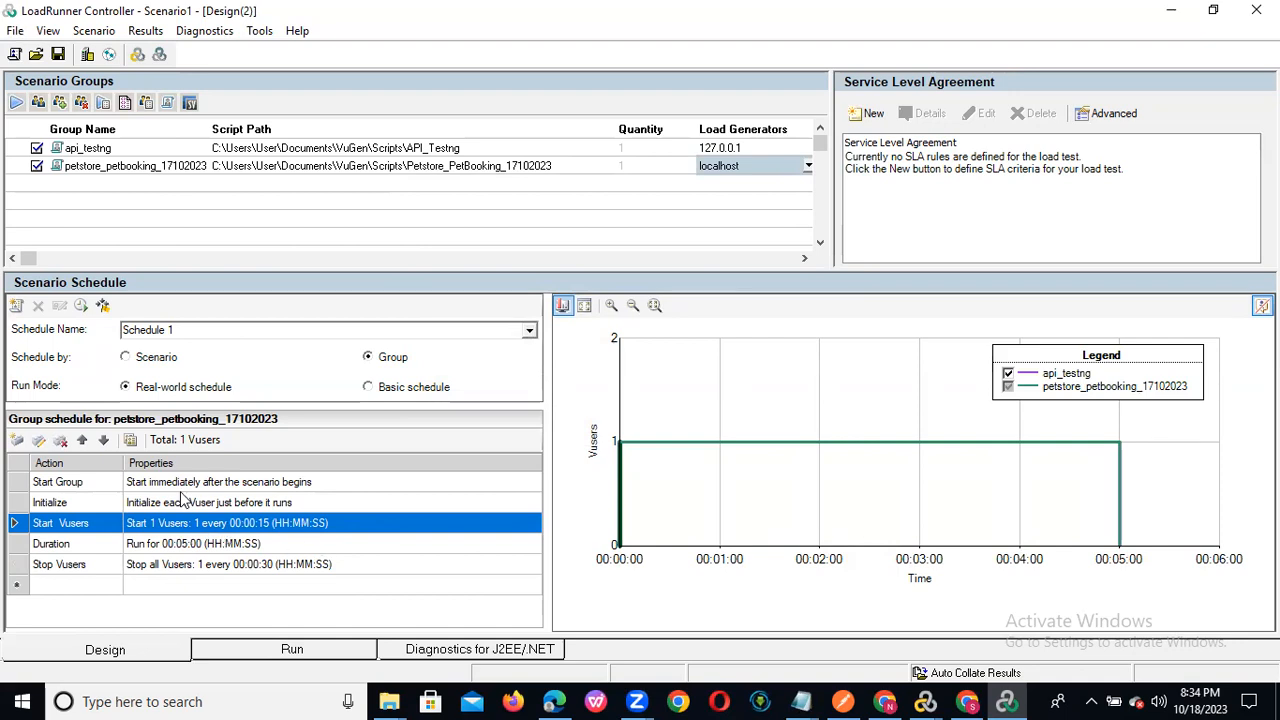
double_click(197, 530)
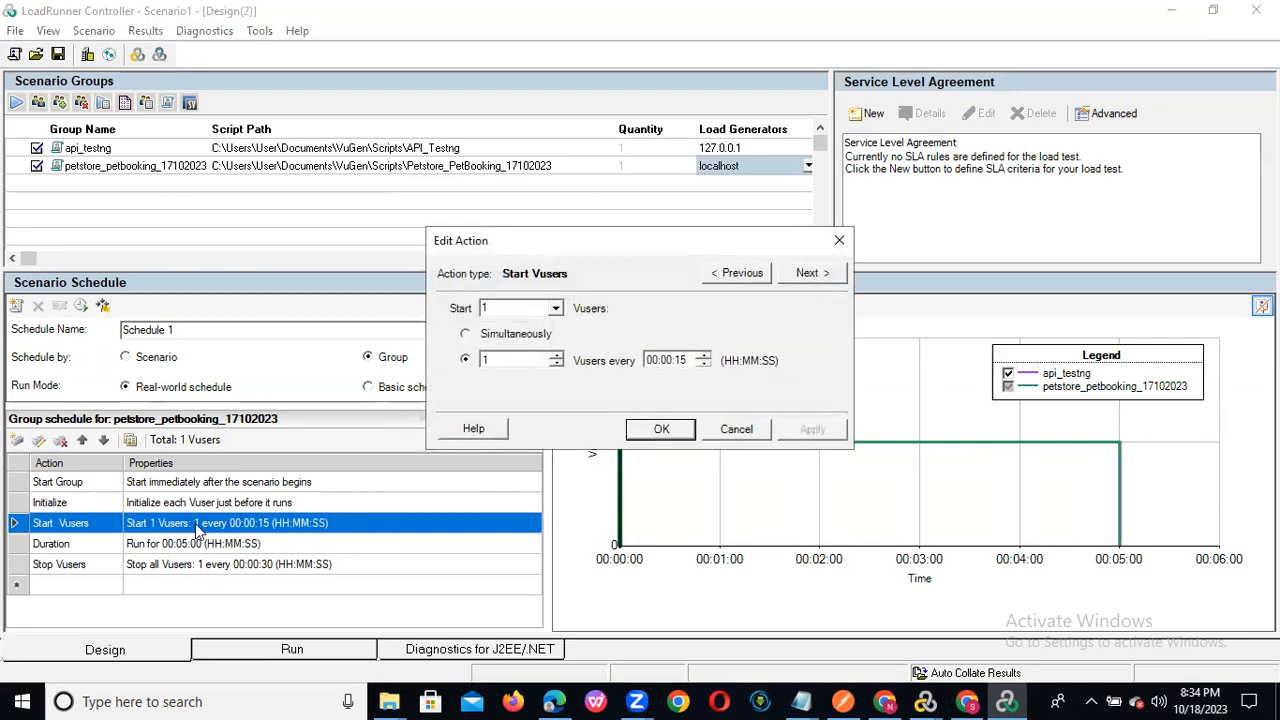
double_click(498, 307)
left_click(840, 240)
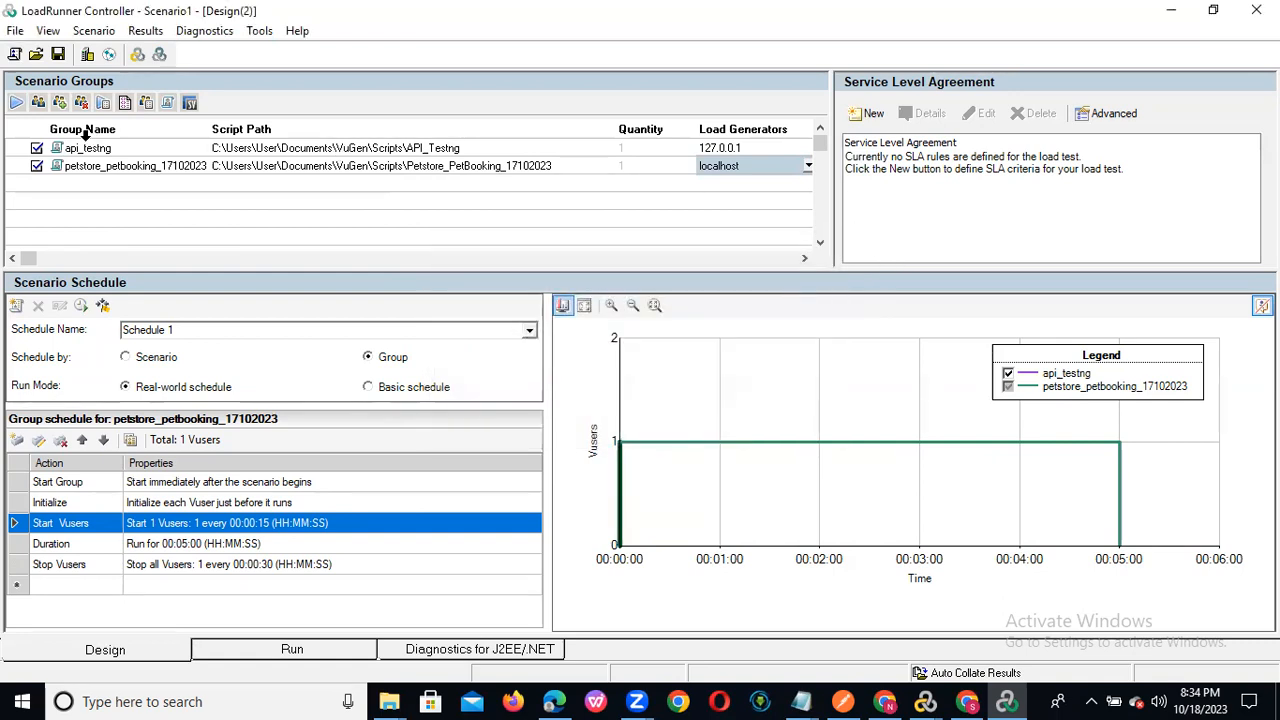
Compare the schedules of the api_testng and petstore_petbooking_17102023 groups, ending with api_testng selected.
left_click(136, 147)
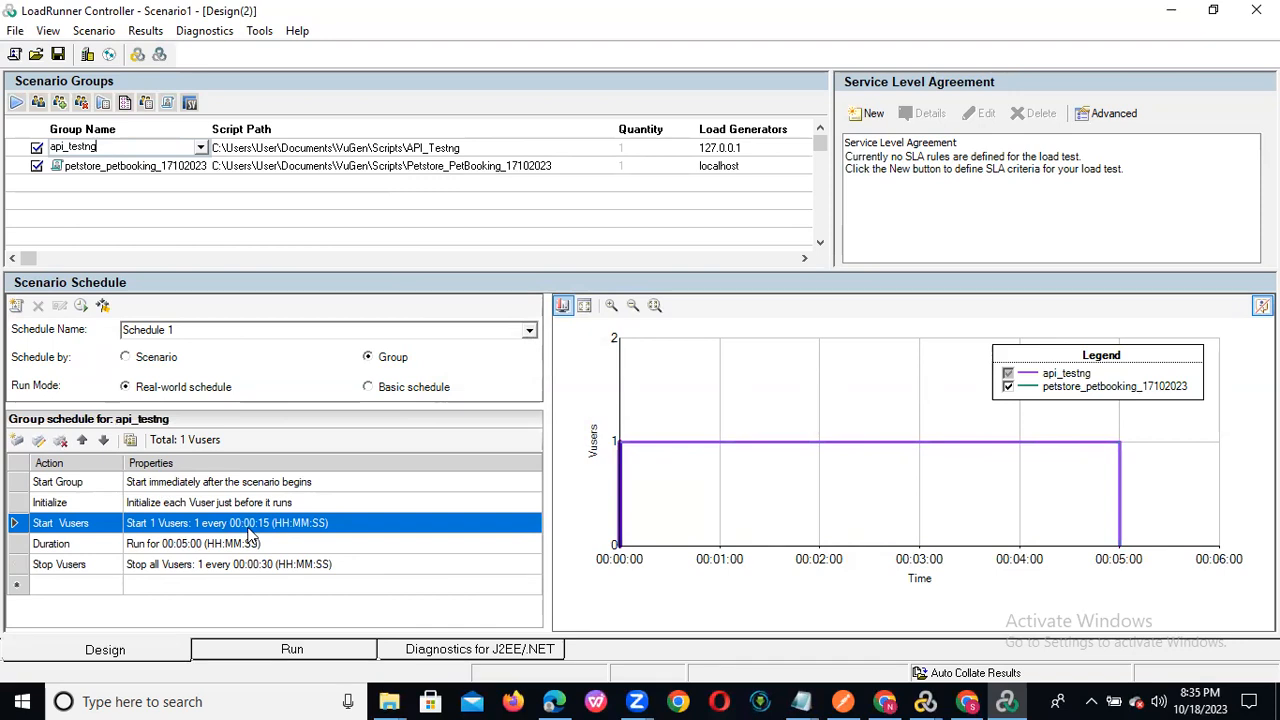
left_click(247, 164)
left_click(146, 148)
left_click(120, 166)
left_click(118, 149)
Set the api_testng group's Start Vusers action to start 10 Vusers, 2 every 00:00:05.
left_click(212, 527)
double_click(212, 527)
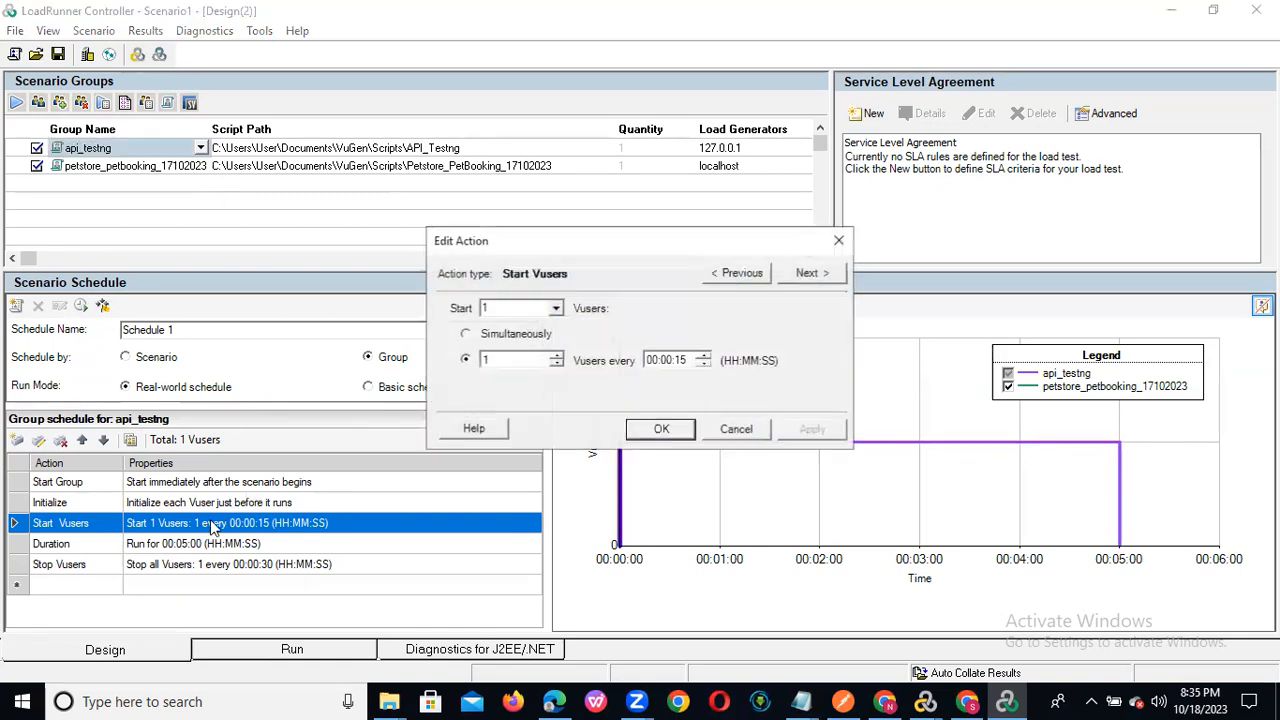
double_click(501, 307)
left_click(502, 307)
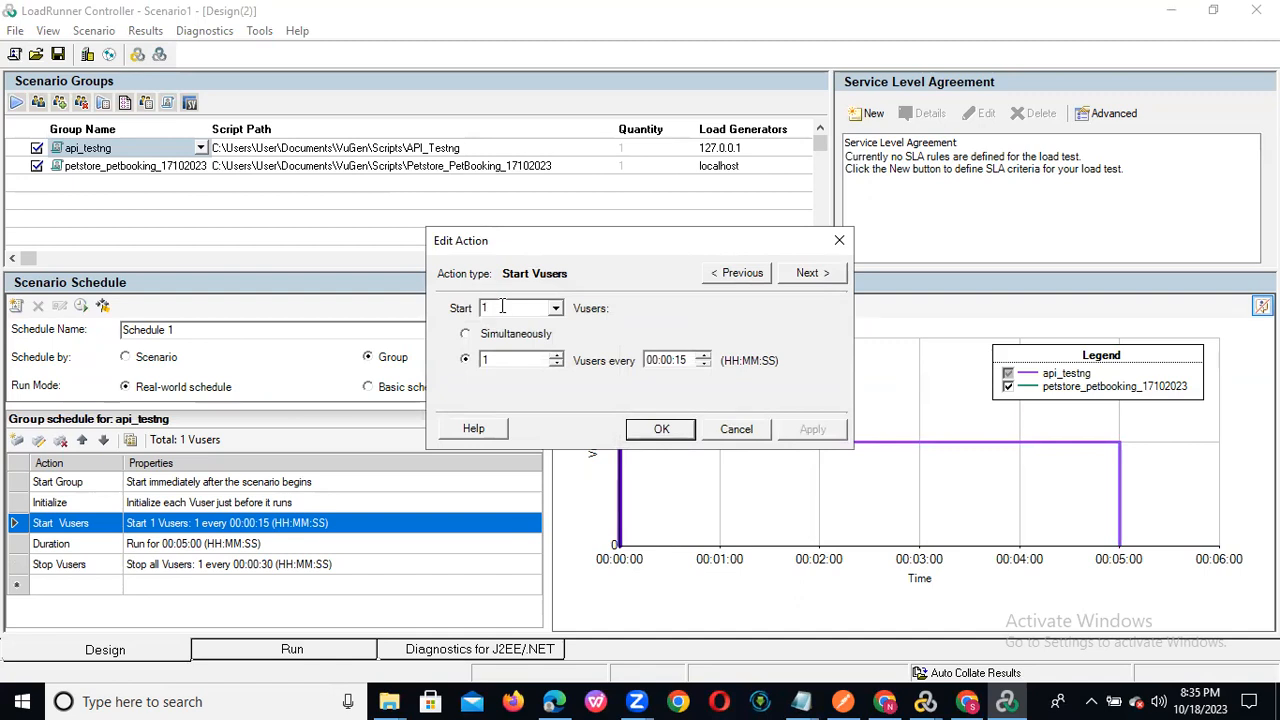
type("0")
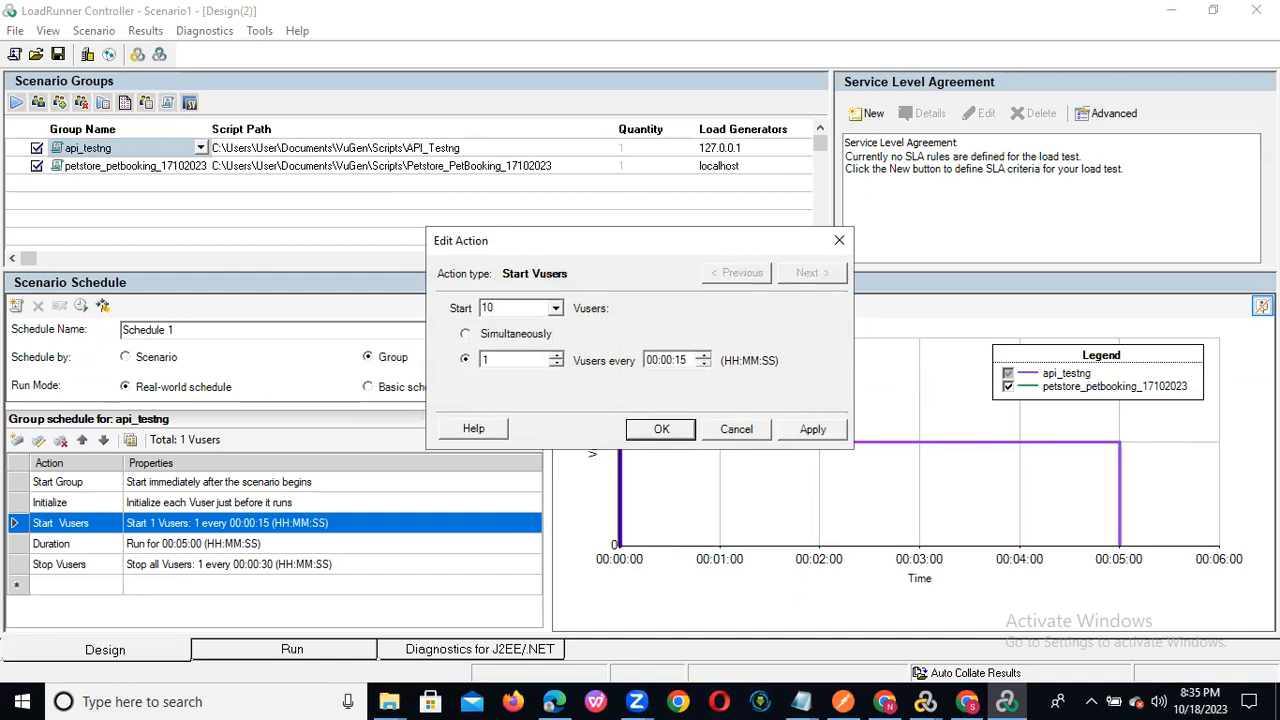
double_click(484, 360)
type("2")
left_click(662, 428)
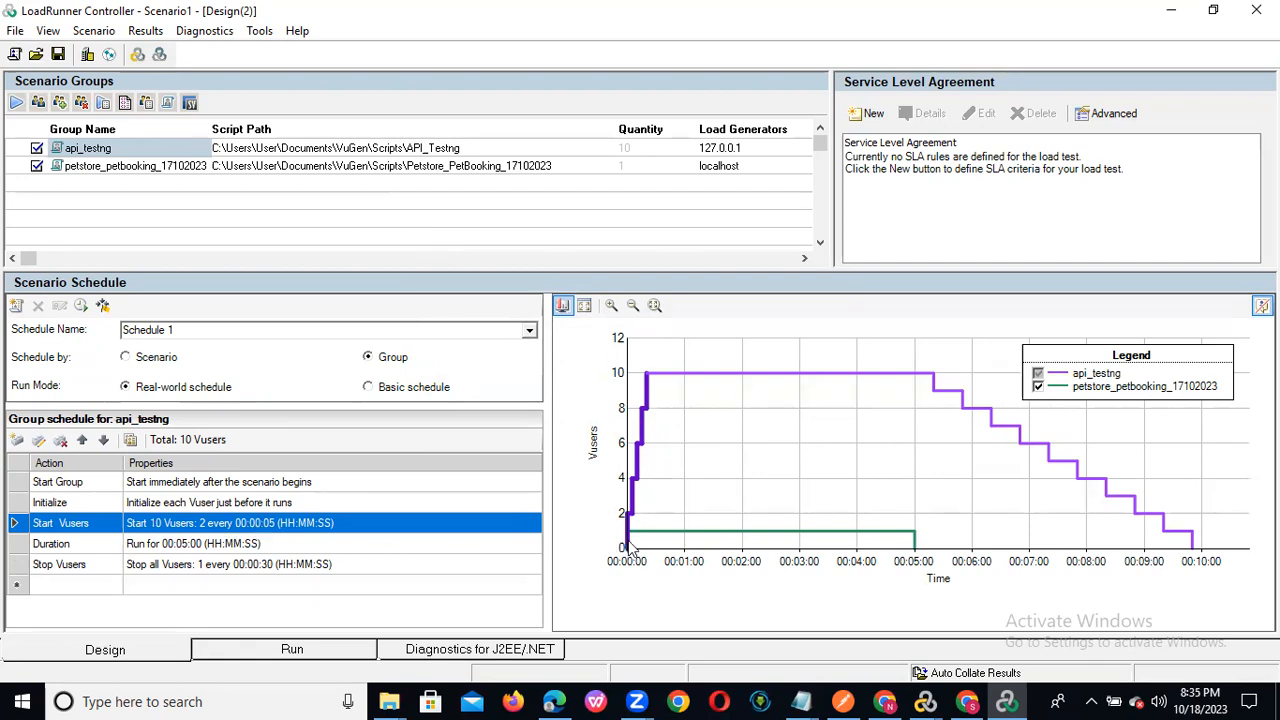
Examine the time and Vuser values at each ramp-up stage of the api_testng curve in the schedule graph.
mouse_move(632, 520)
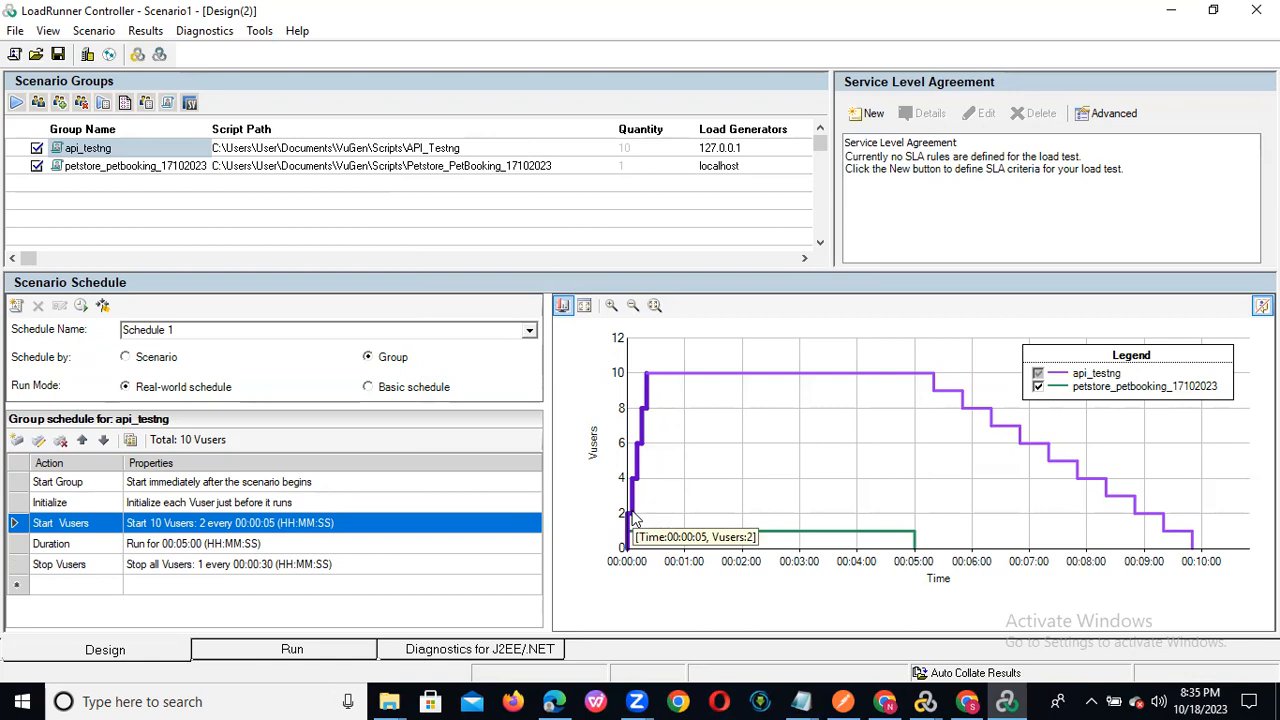
mouse_move(634, 492)
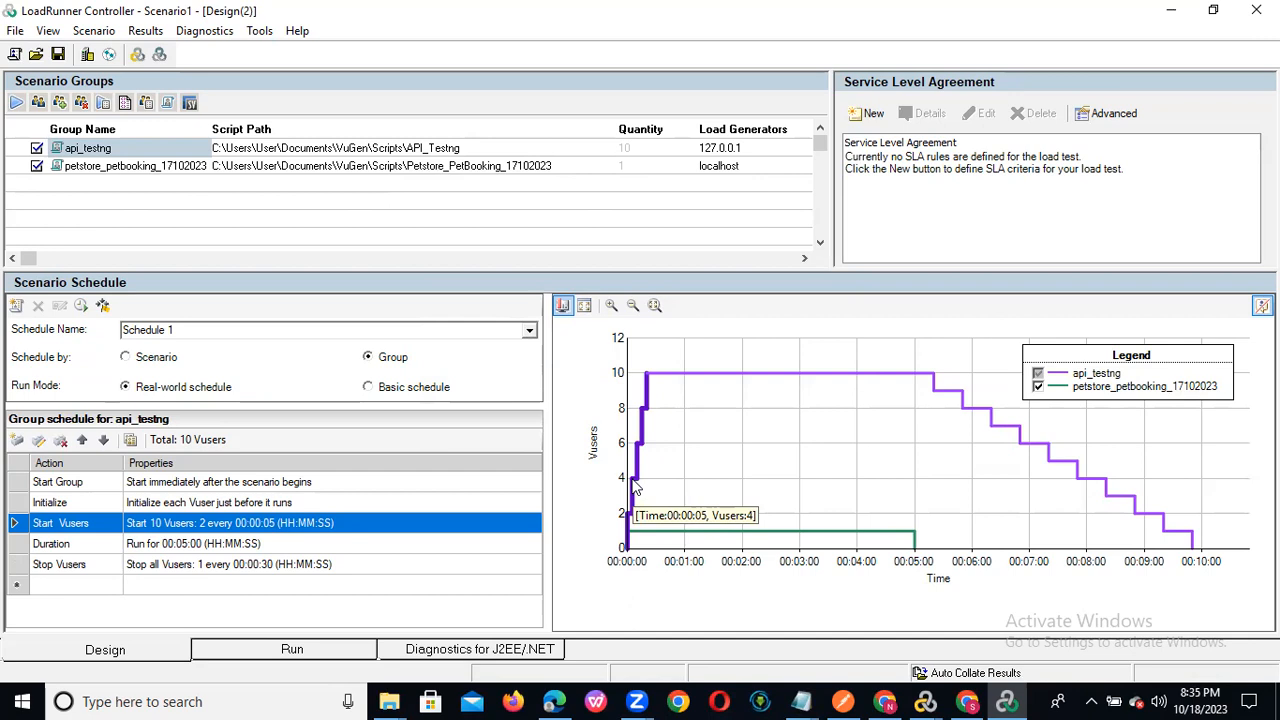
mouse_move(641, 449)
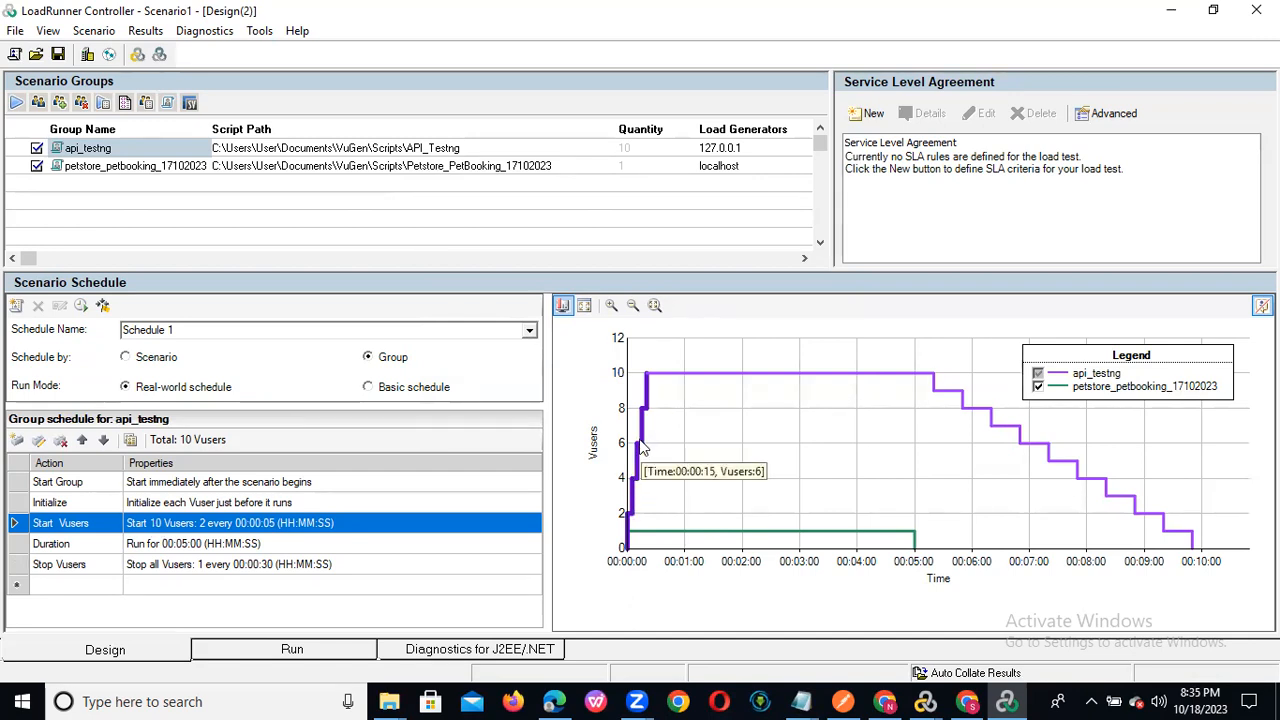
mouse_move(644, 416)
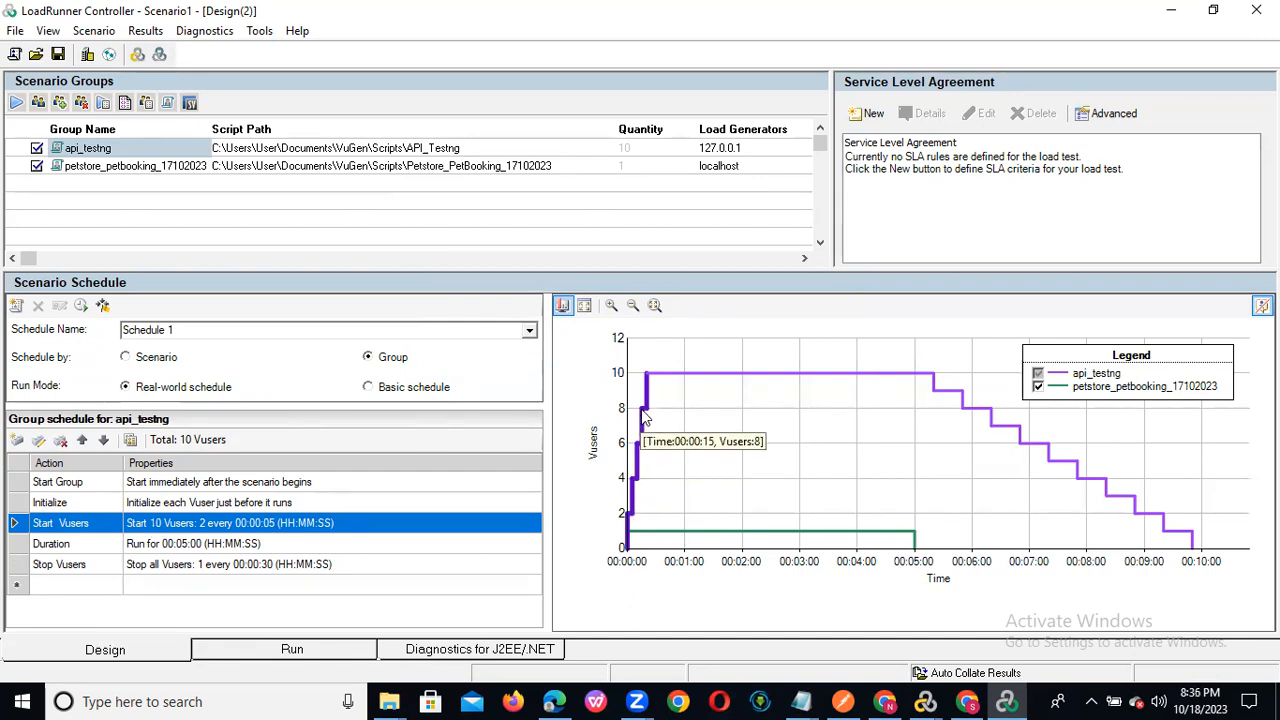
mouse_move(651, 379)
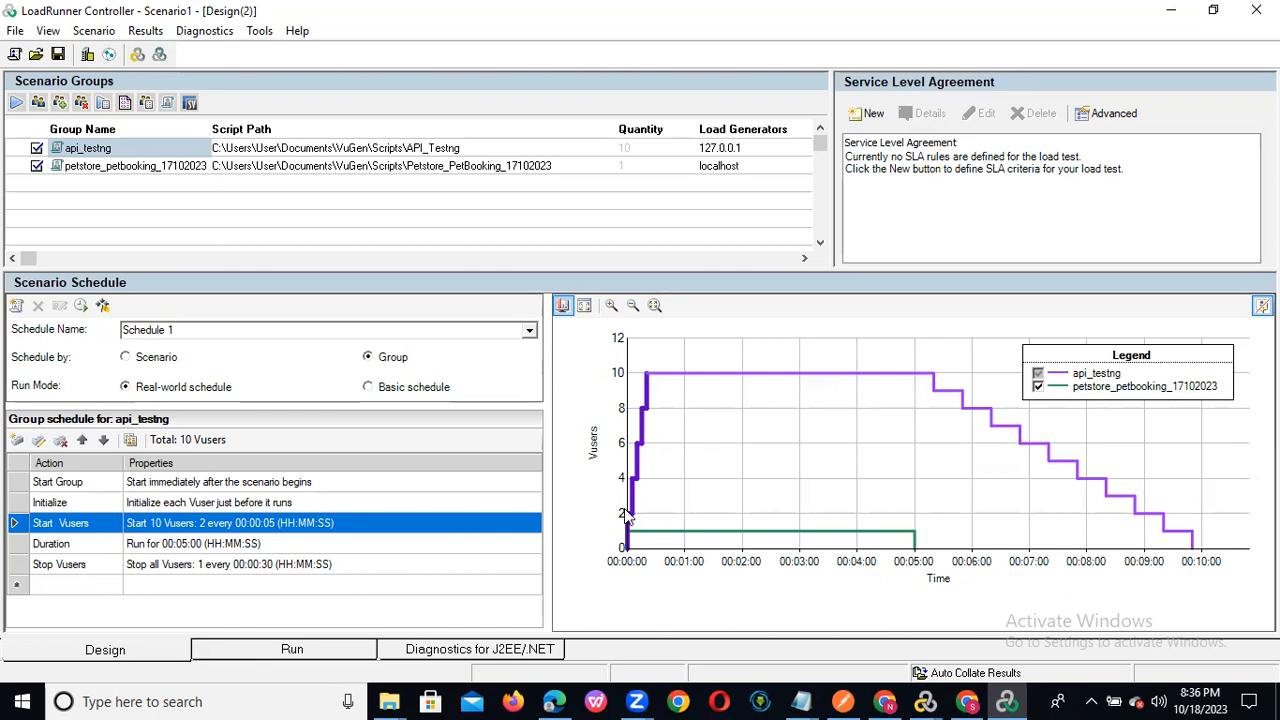
Change the api_testng group's ramp-up to 1 Vuser every 00:00:05.
double_click(260, 527)
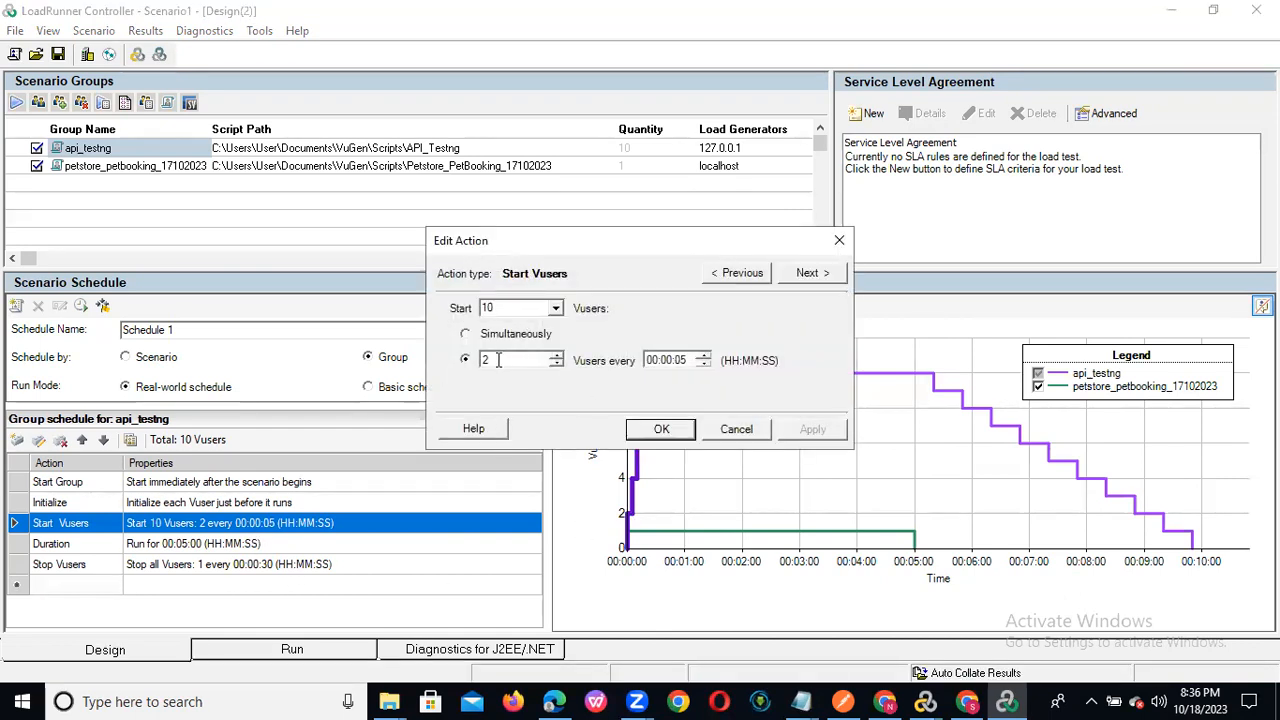
key("BackSpace")
type("1")
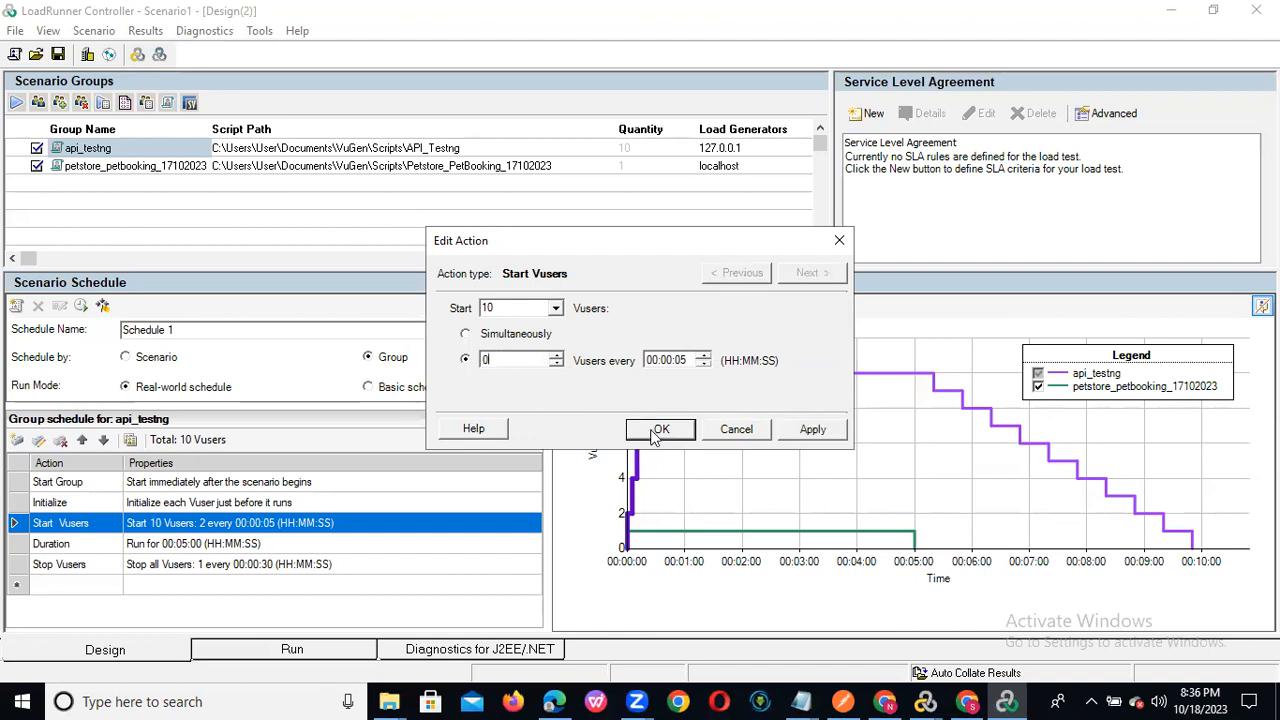
left_click(655, 429)
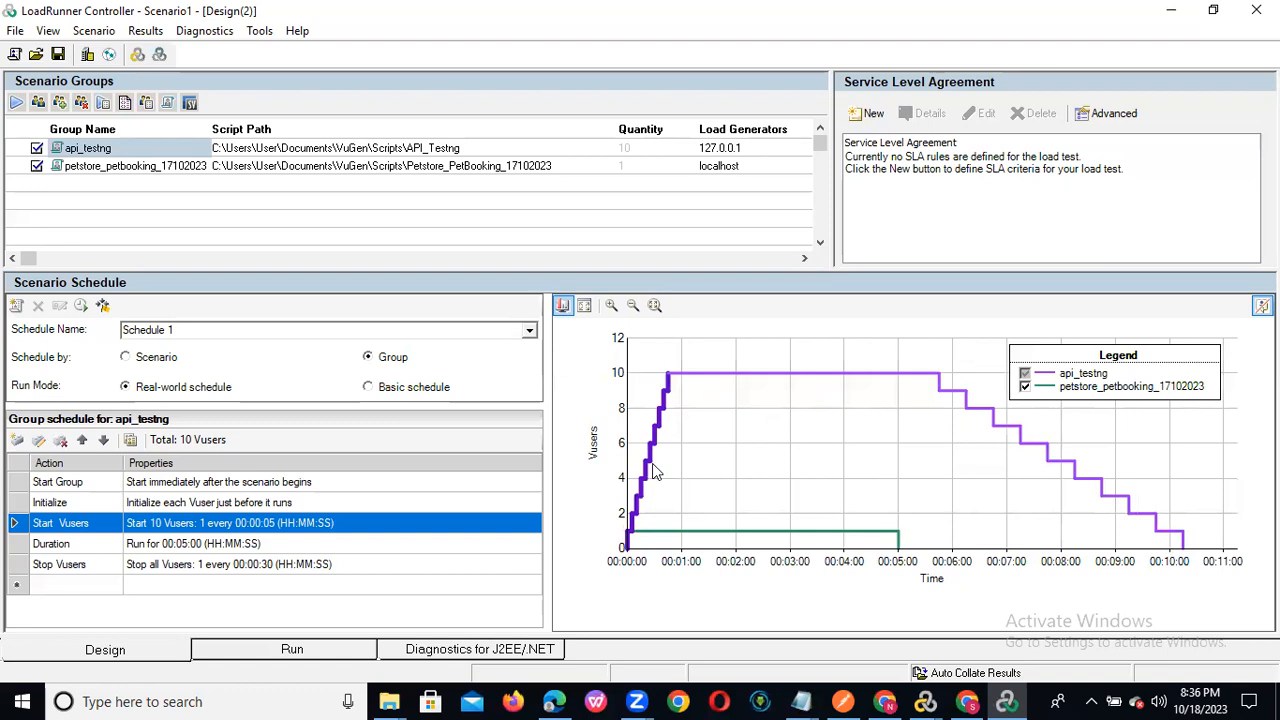
Try another start interval for api_testng, then set its ramp-up to 2 Vusers every 00:00:05.
double_click(322, 535)
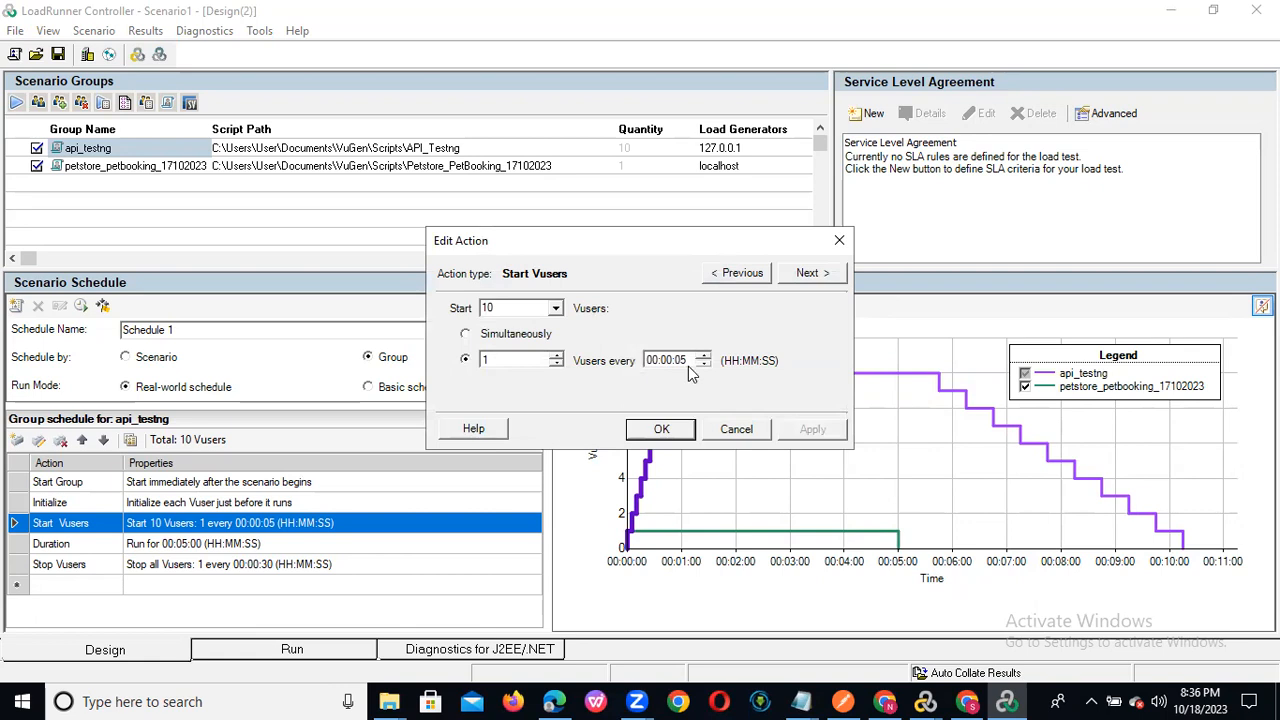
type("07")
left_click(661, 430)
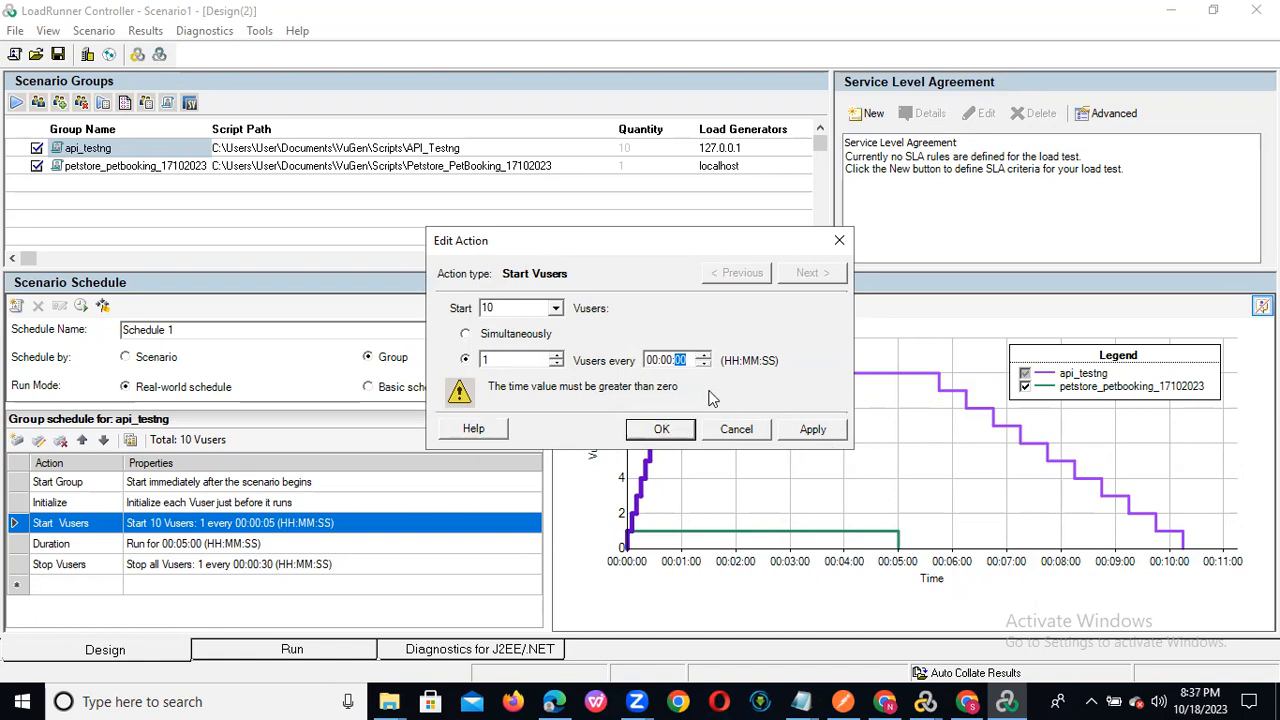
left_click(683, 362)
left_click(497, 360)
key("BackSpace")
type("2")
left_click(662, 429)
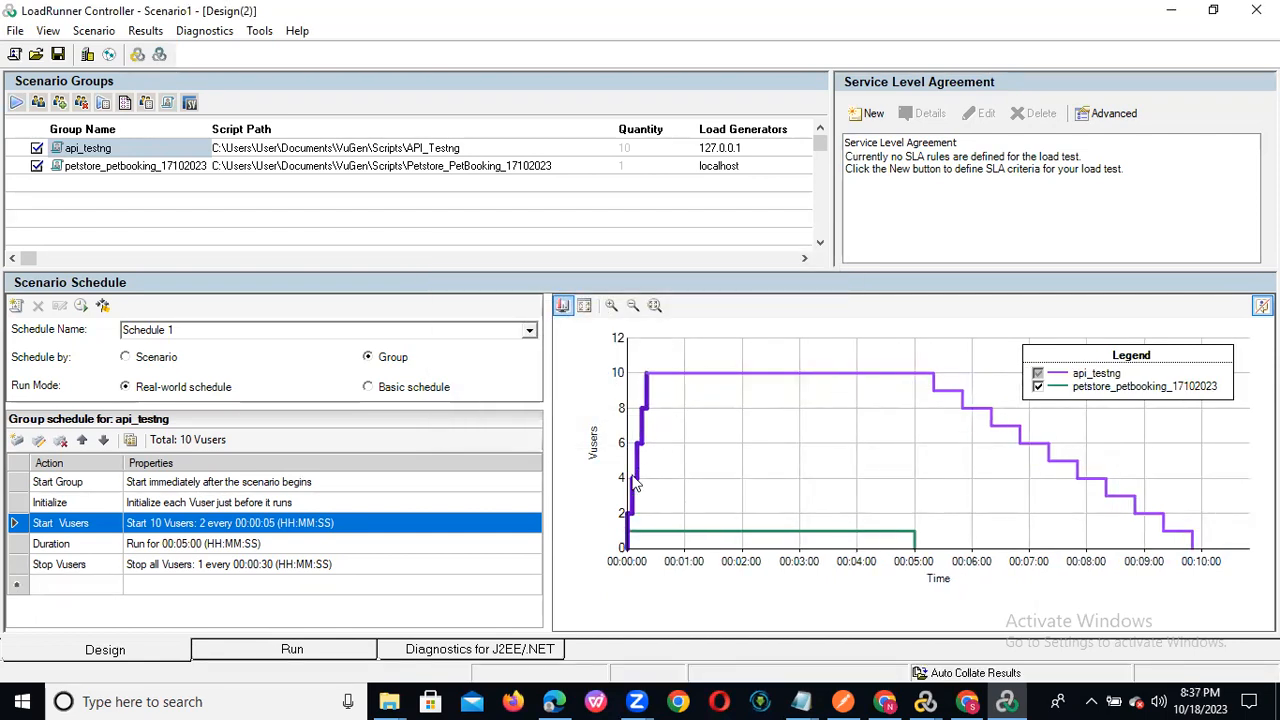
Examine the steady-load portion of the api_testng graph and its Duration settings, leaving them as they are.
mouse_move(875, 383)
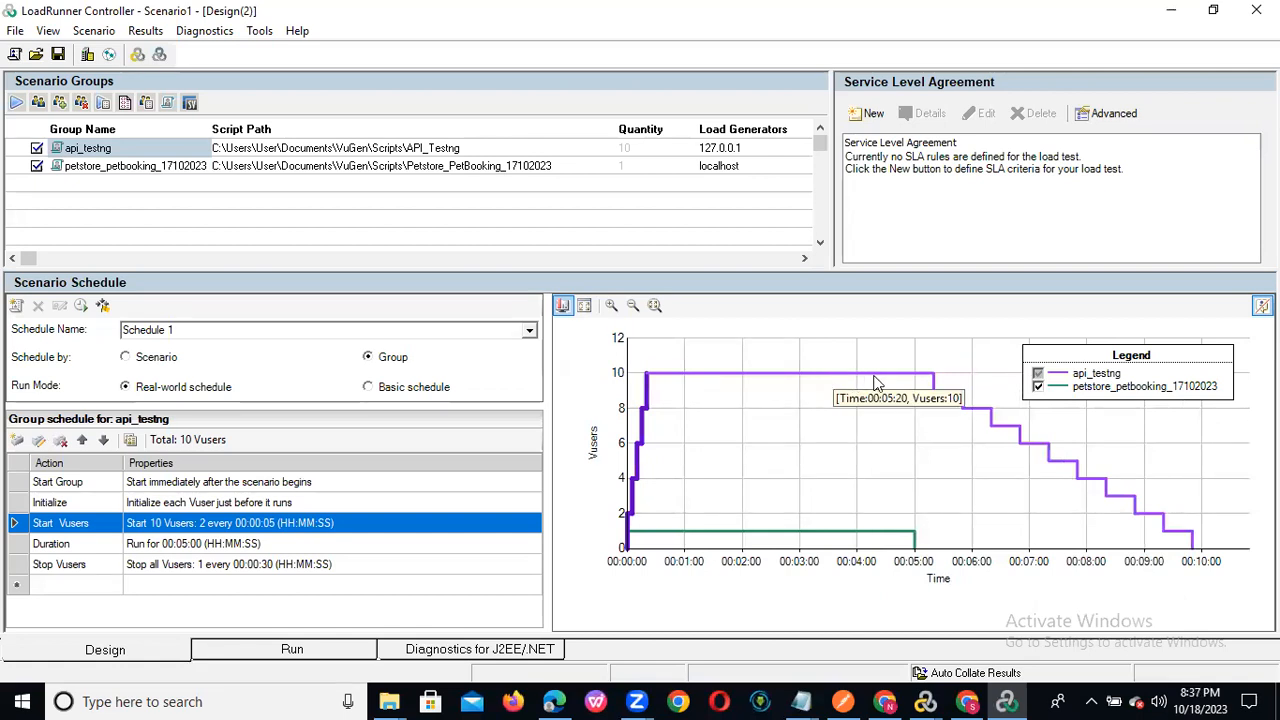
double_click(170, 549)
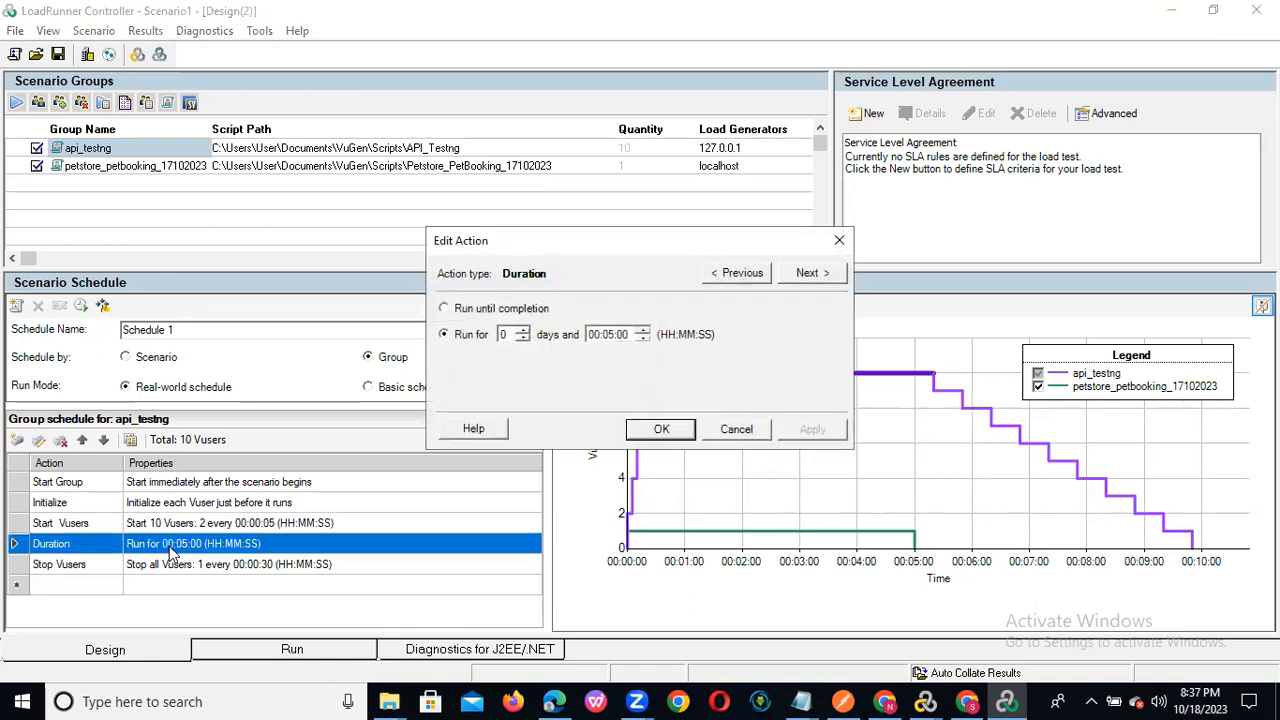
left_click(839, 240)
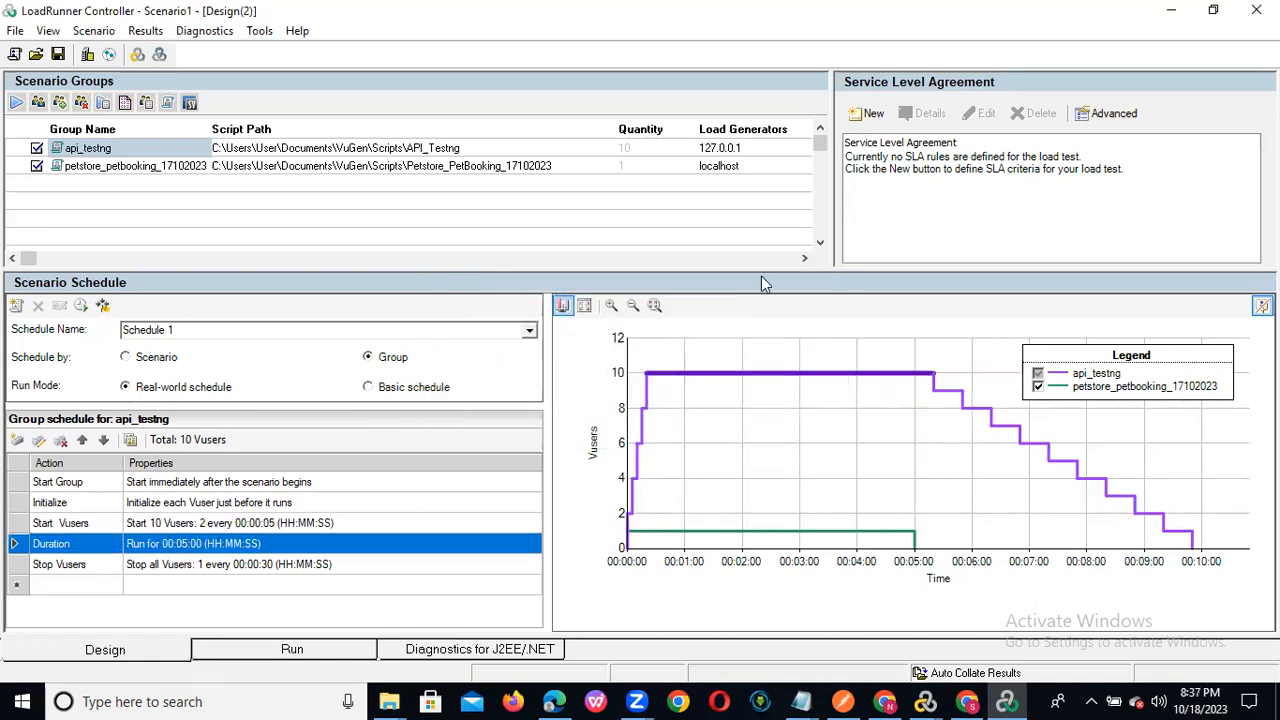
Set the api_testng group's Stop Vusers action to stop 2 Vusers every 00:00:05 and check the ramp-down in the graph.
double_click(187, 568)
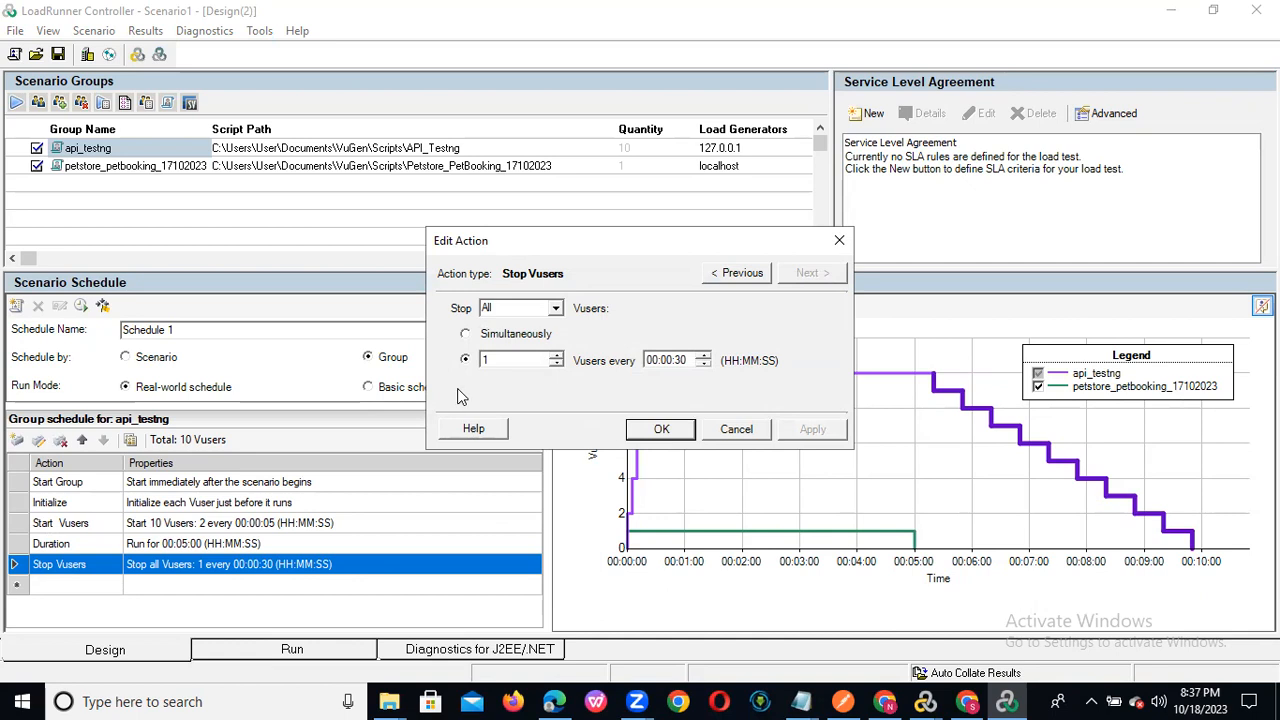
left_click_drag(511, 362, 477, 362)
type("2")
left_click(661, 430)
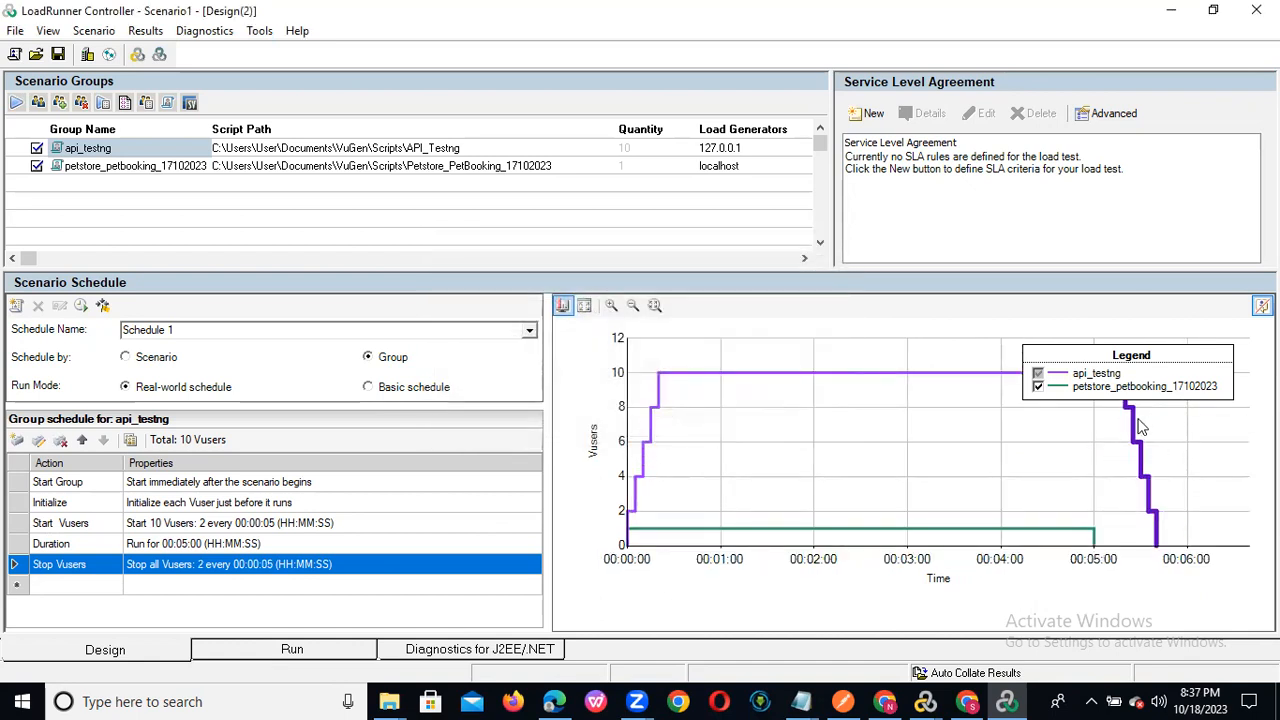
mouse_move(1130, 416)
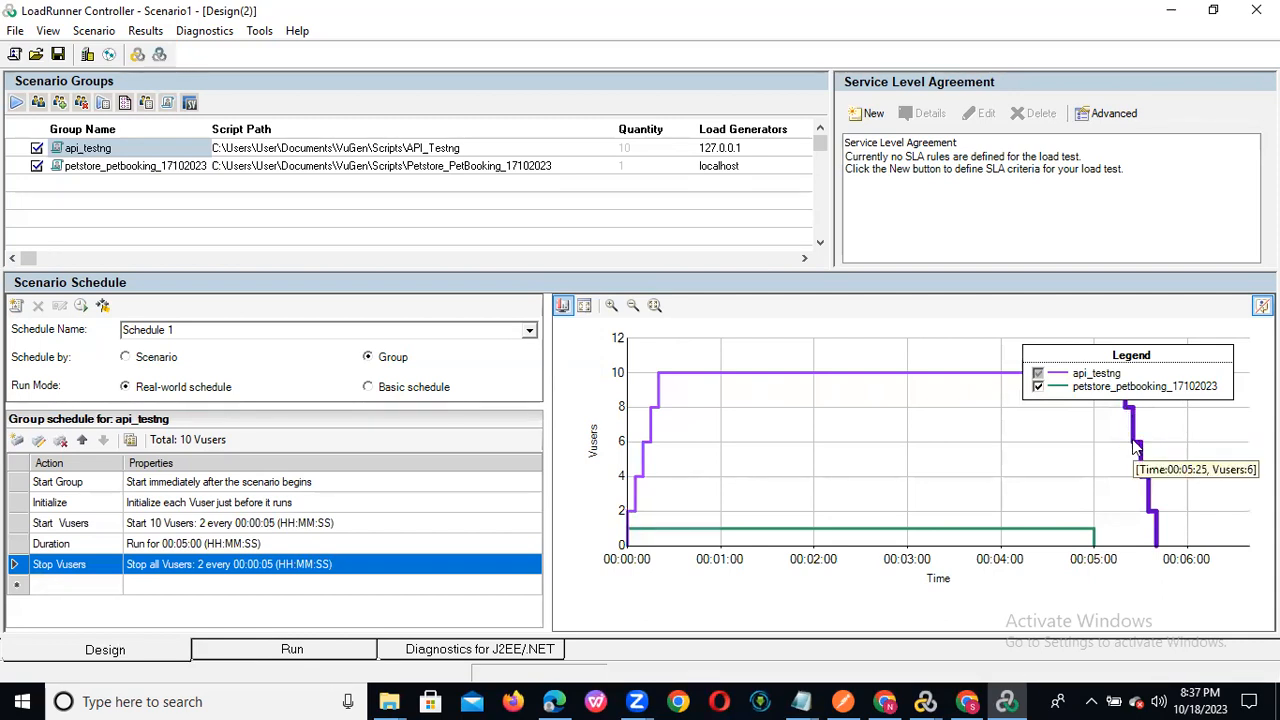
Read the time and Vuser count at the lower ramp-down points of the api_testng graph.
mouse_move(1140, 466)
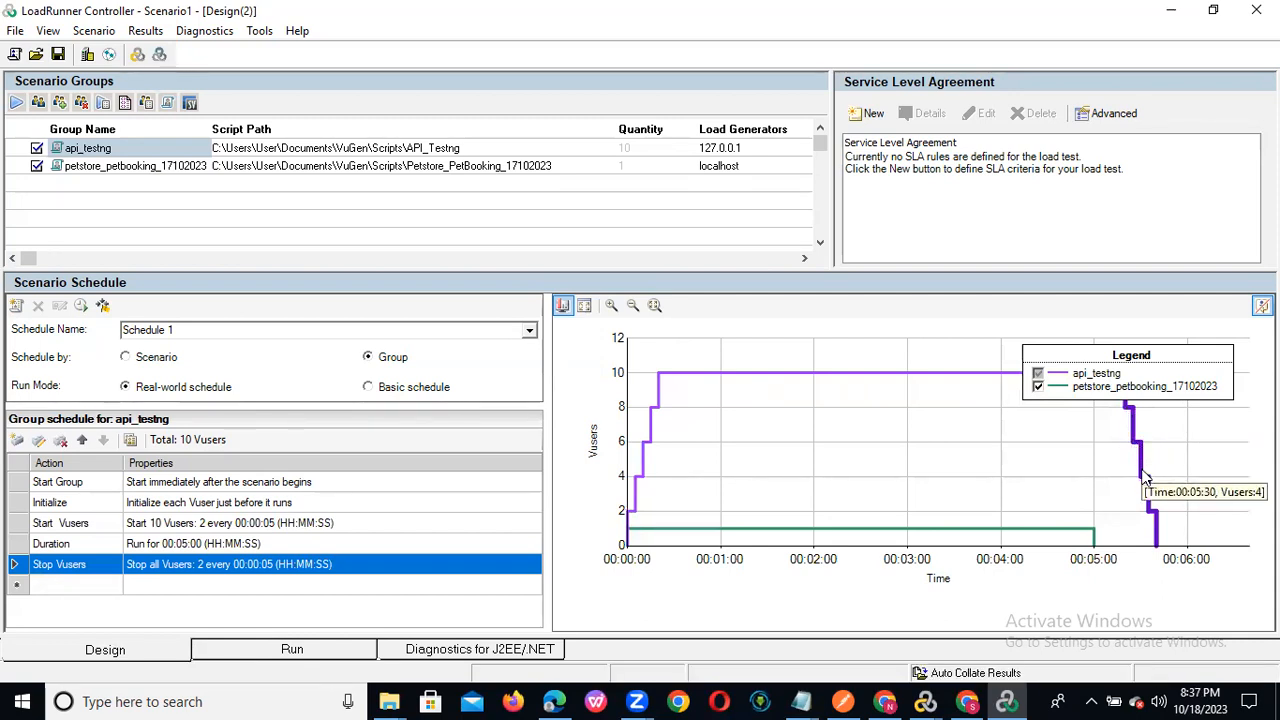
mouse_move(1149, 510)
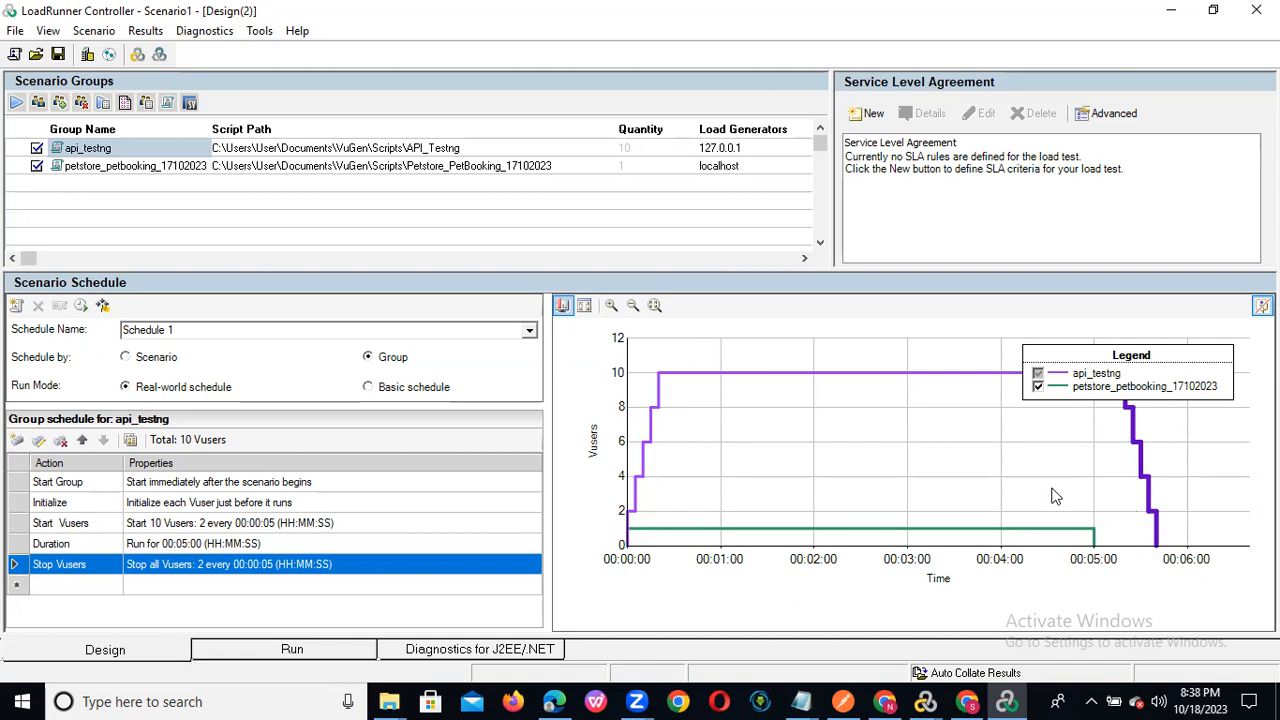
Set the petstore_petbooking_17102023 group's Start Vusers action to start 20 Vusers, 5 every 00:00:05.
left_click(103, 165)
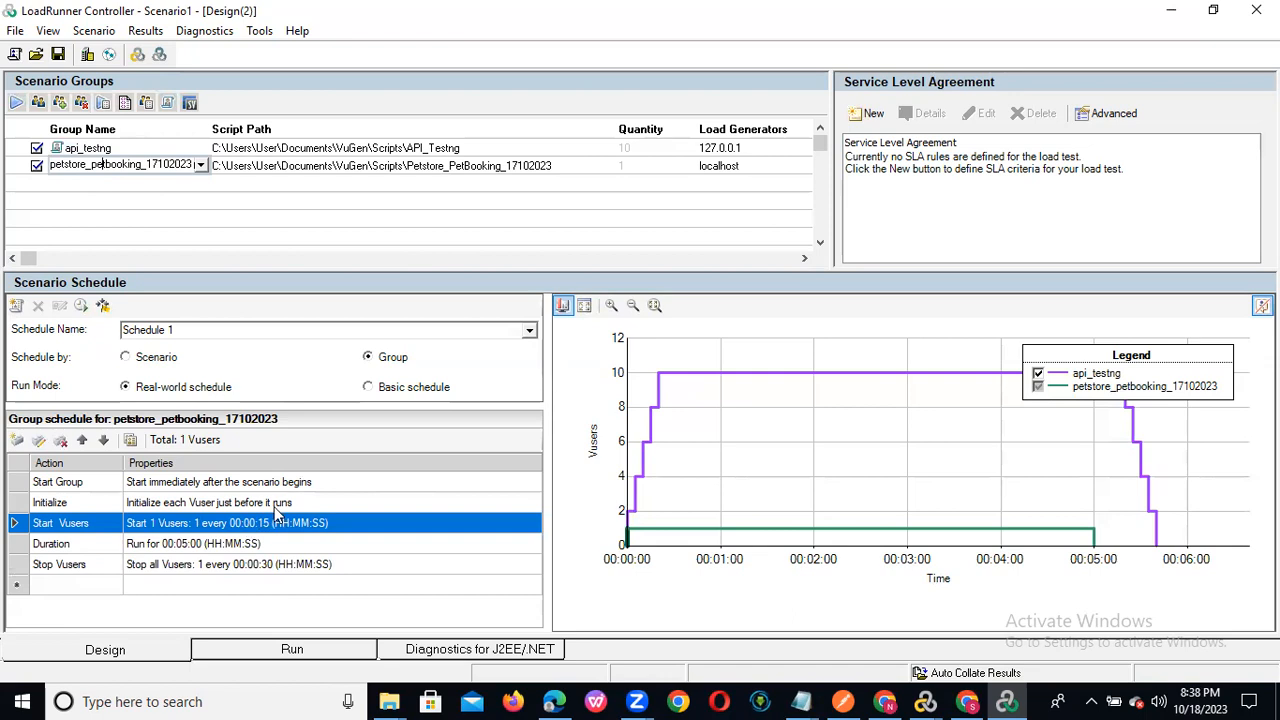
double_click(305, 524)
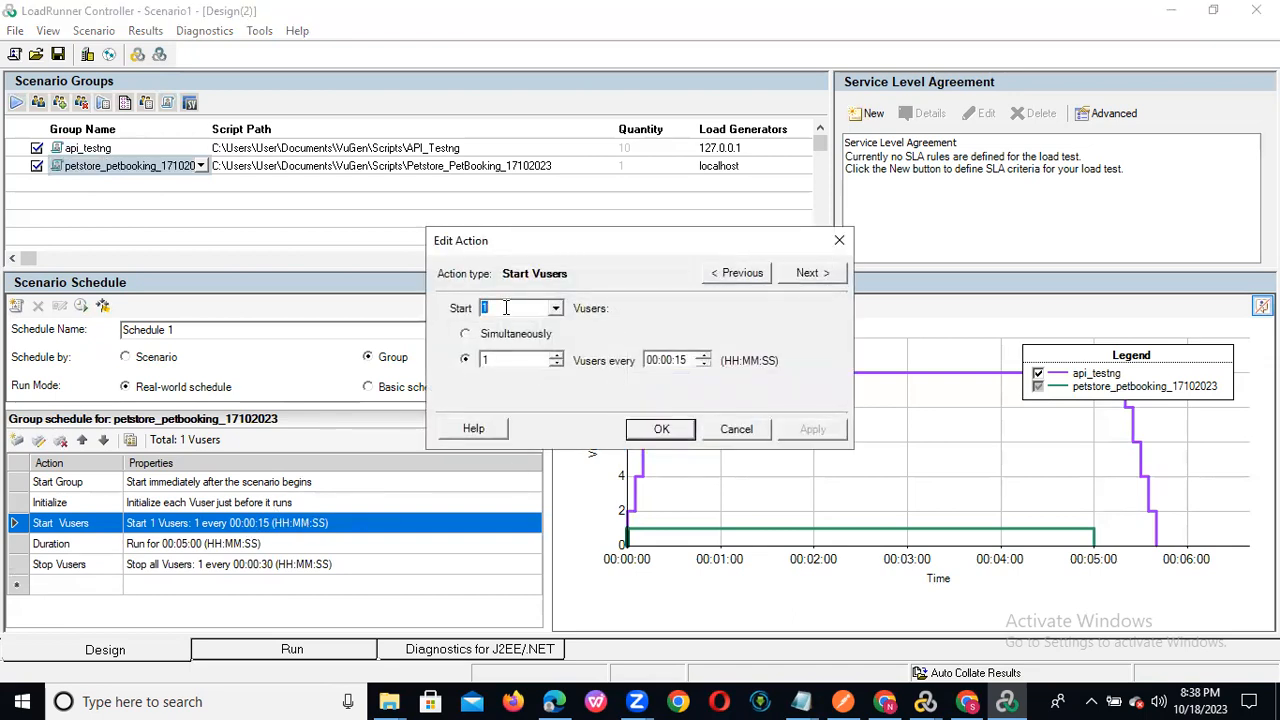
type("20")
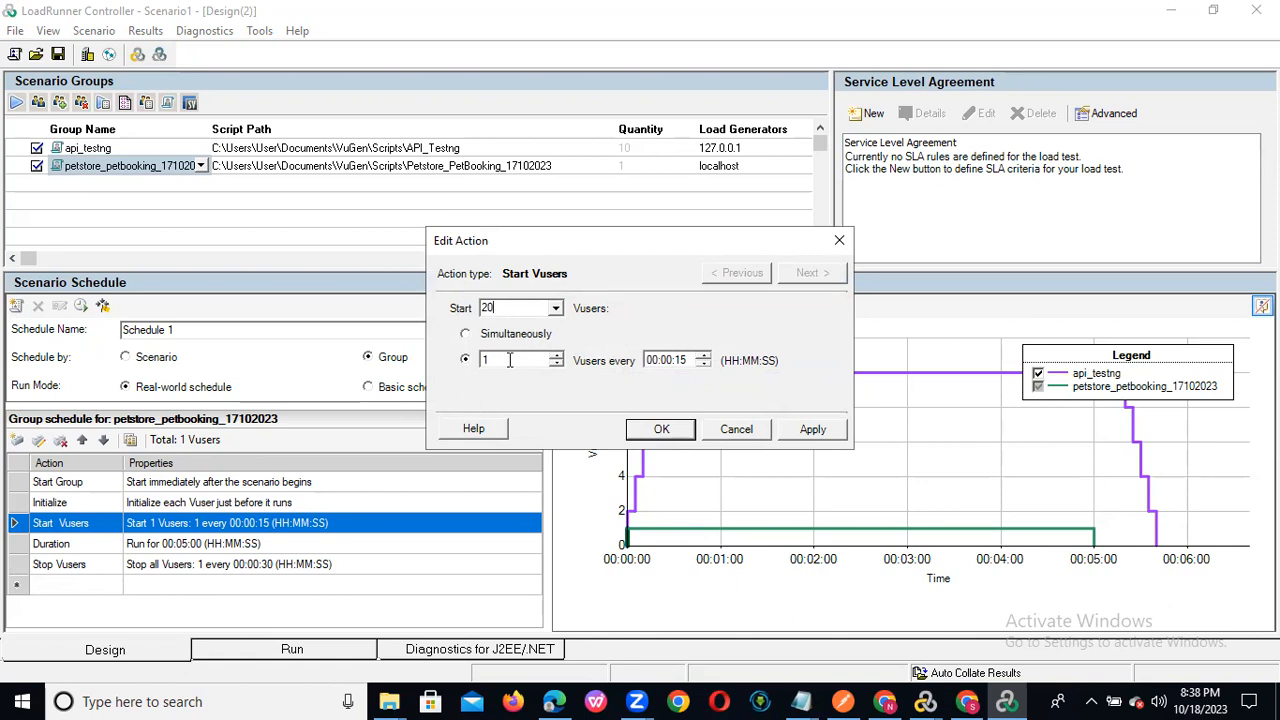
left_click_drag(508, 362, 481, 360)
type("5")
left_click_drag(696, 362, 681, 364)
left_click(661, 428)
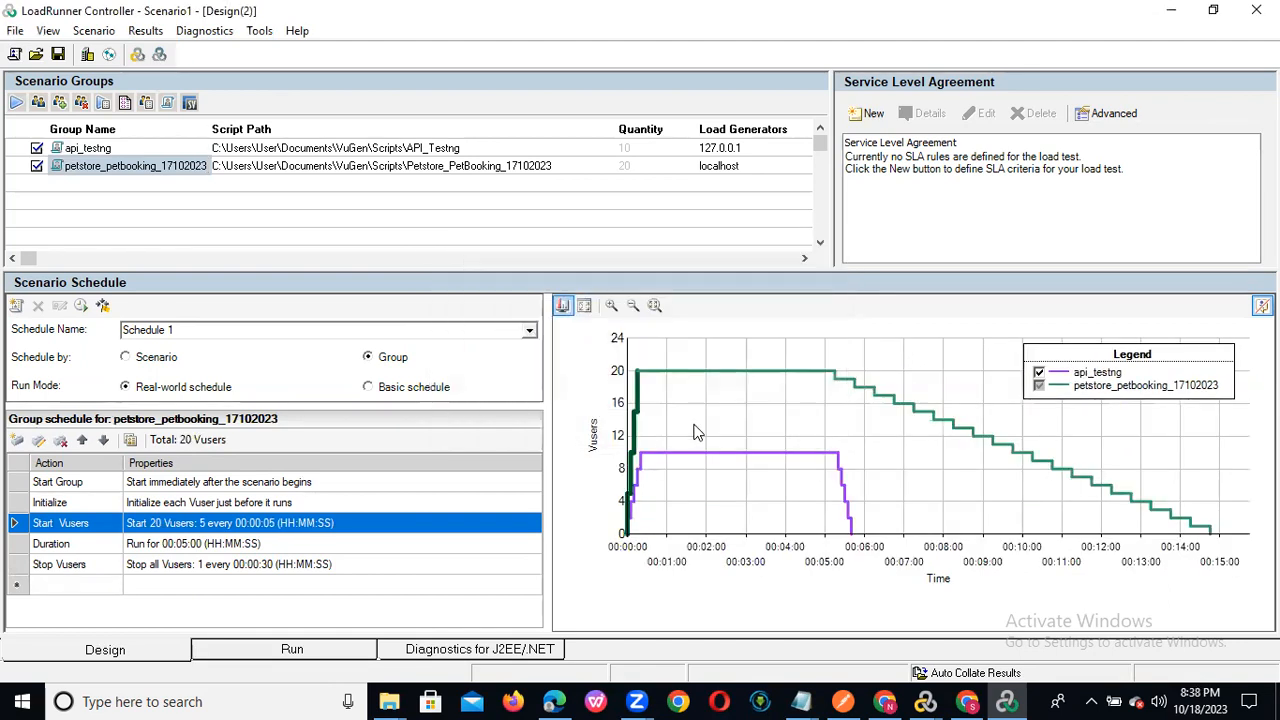
Set the petstore_petbooking_17102023 group's Stop Vusers action to stop all Vusers, 5 every 00:00:05.
left_click(280, 566)
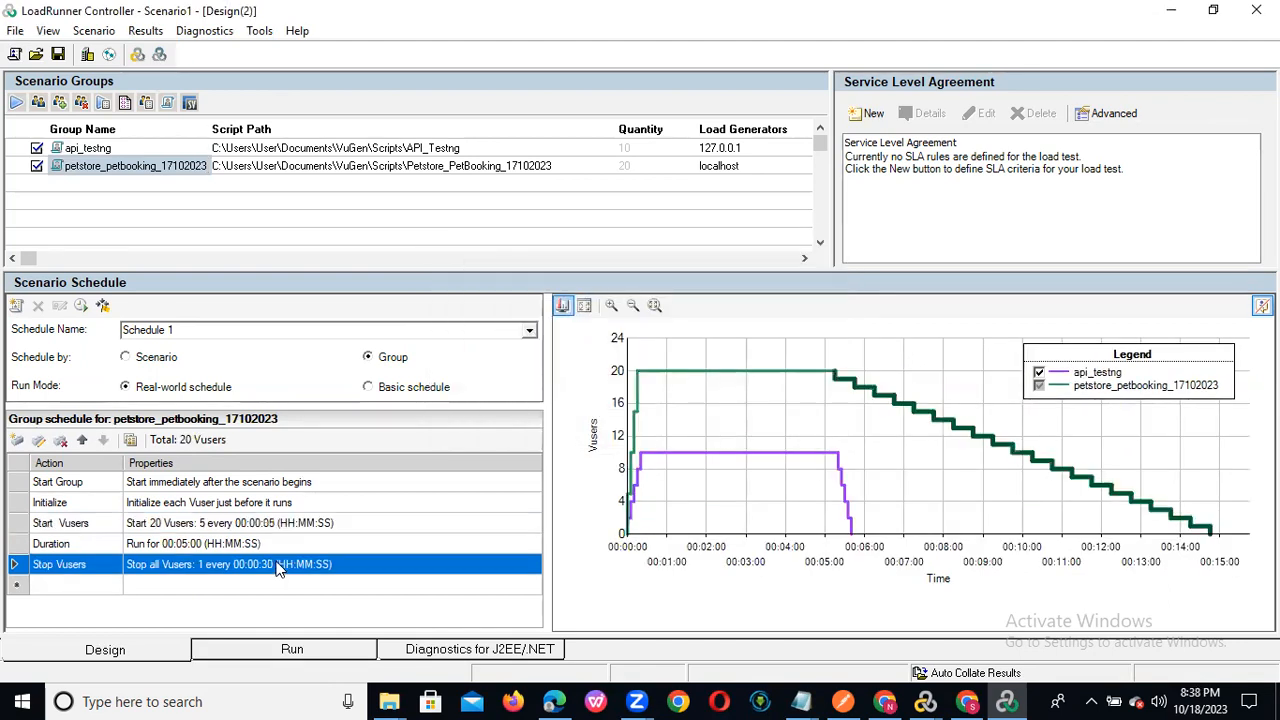
double_click(280, 566)
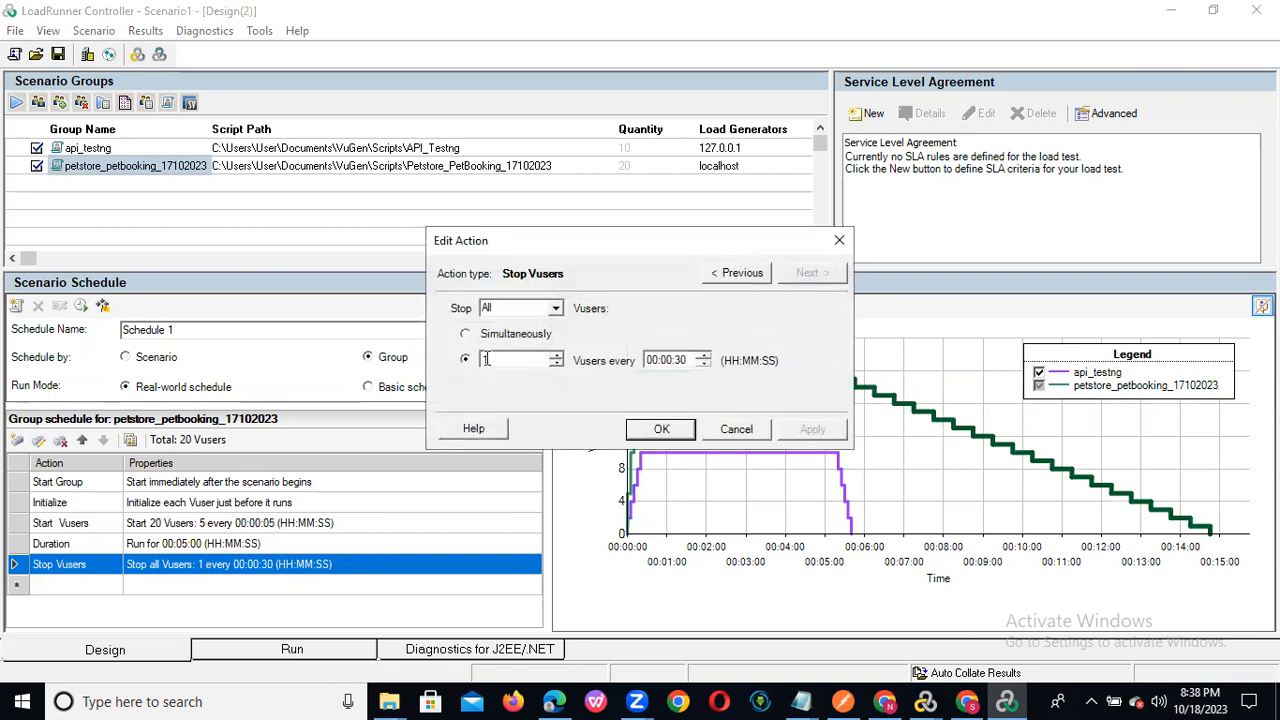
type("5")
left_click(679, 361)
left_click(658, 428)
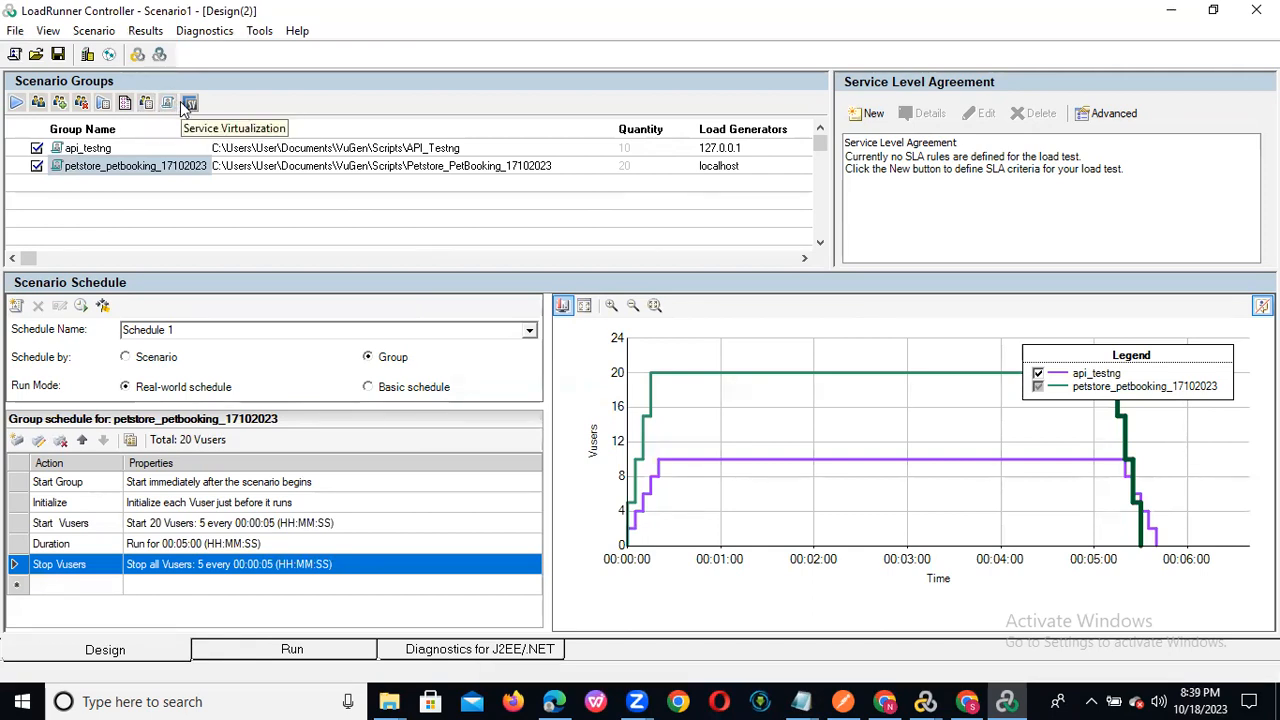
Connect the 127.0.0.1 and localhost load generators and close the load generator list.
left_click(87, 56)
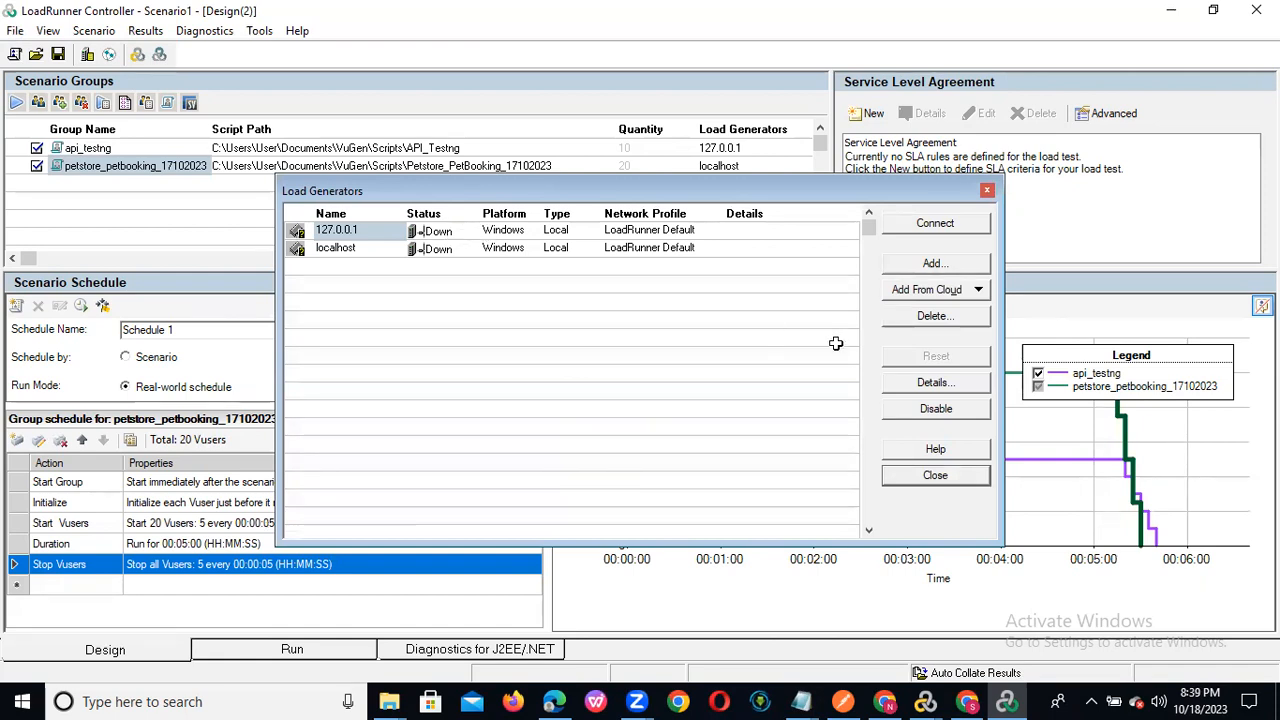
left_click(970, 222)
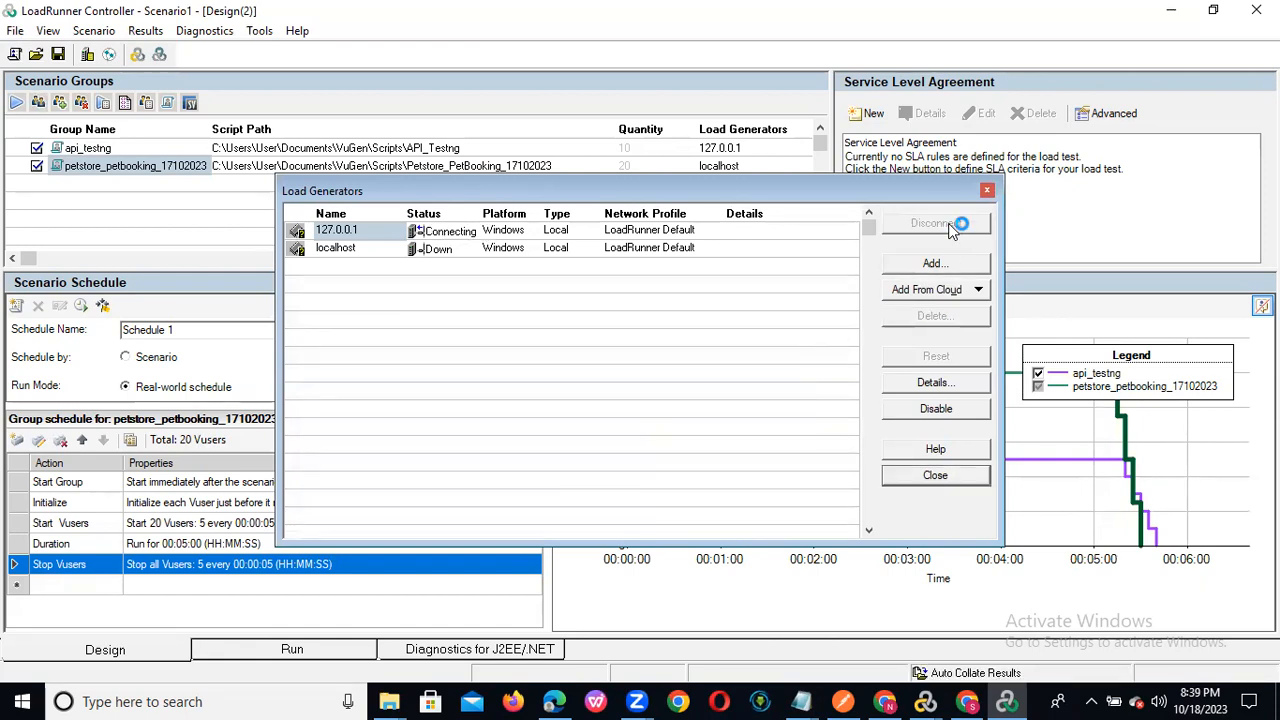
left_click(366, 249)
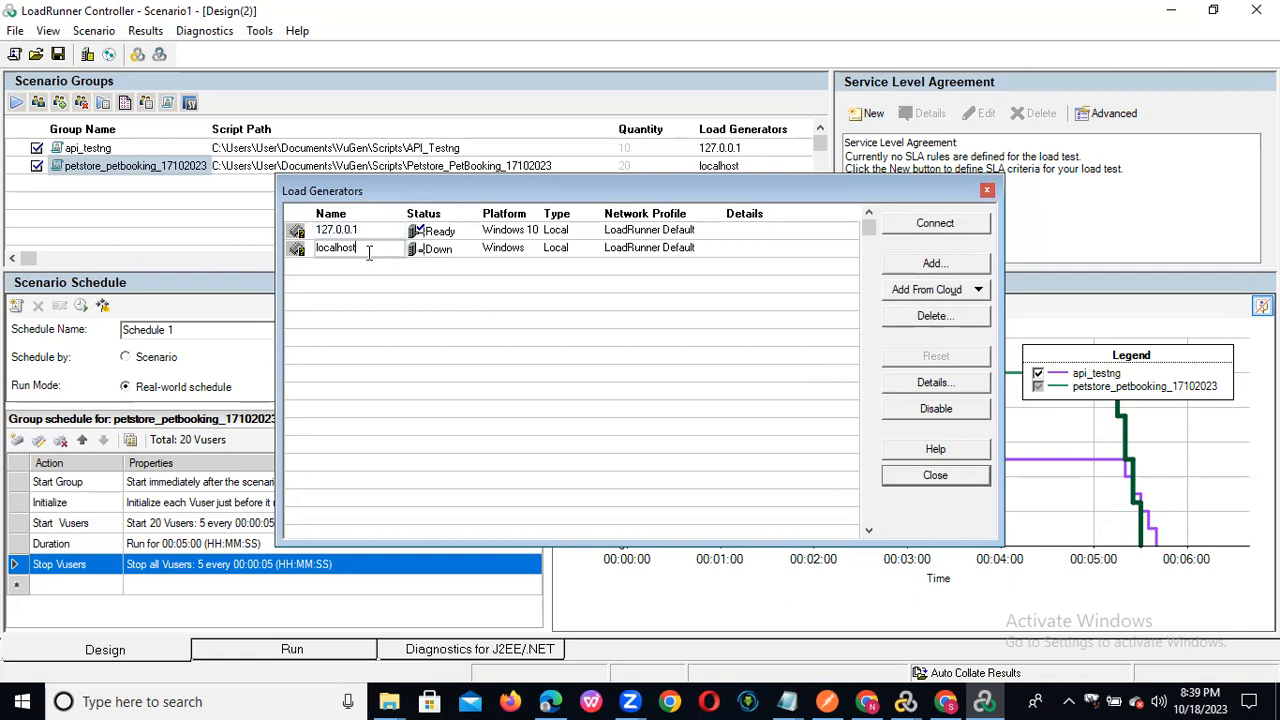
left_click(939, 229)
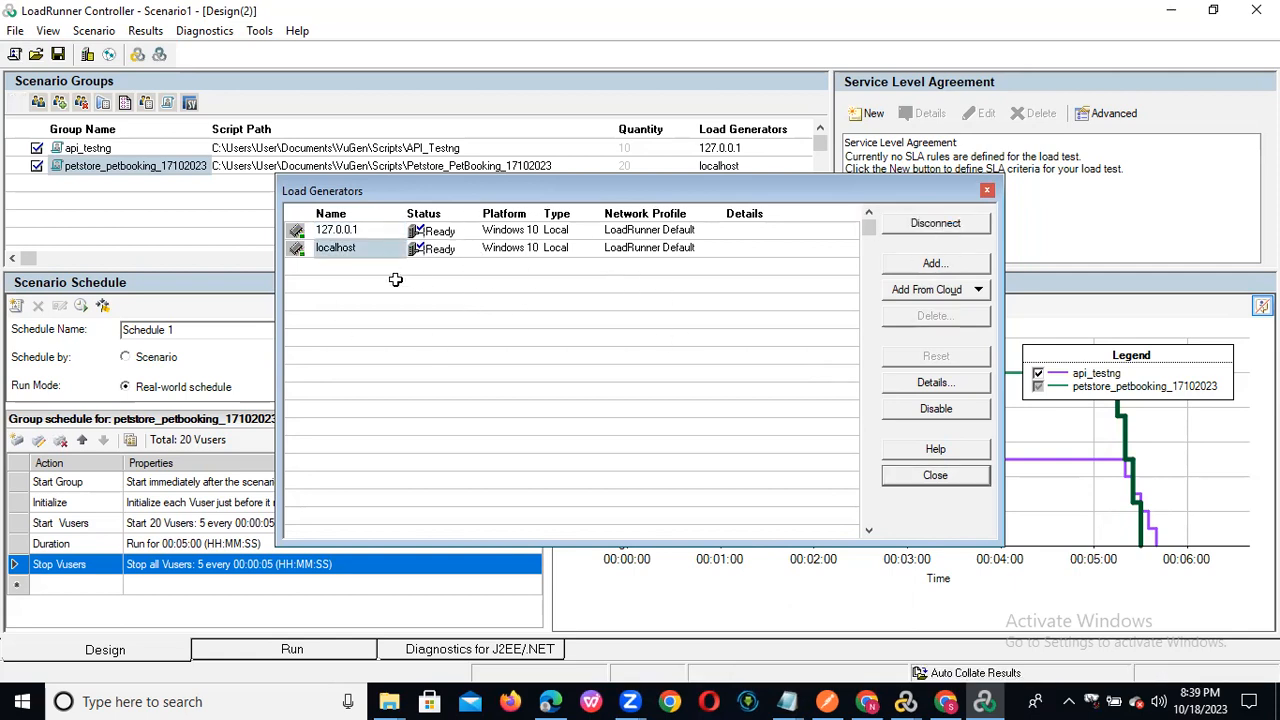
left_click(991, 191)
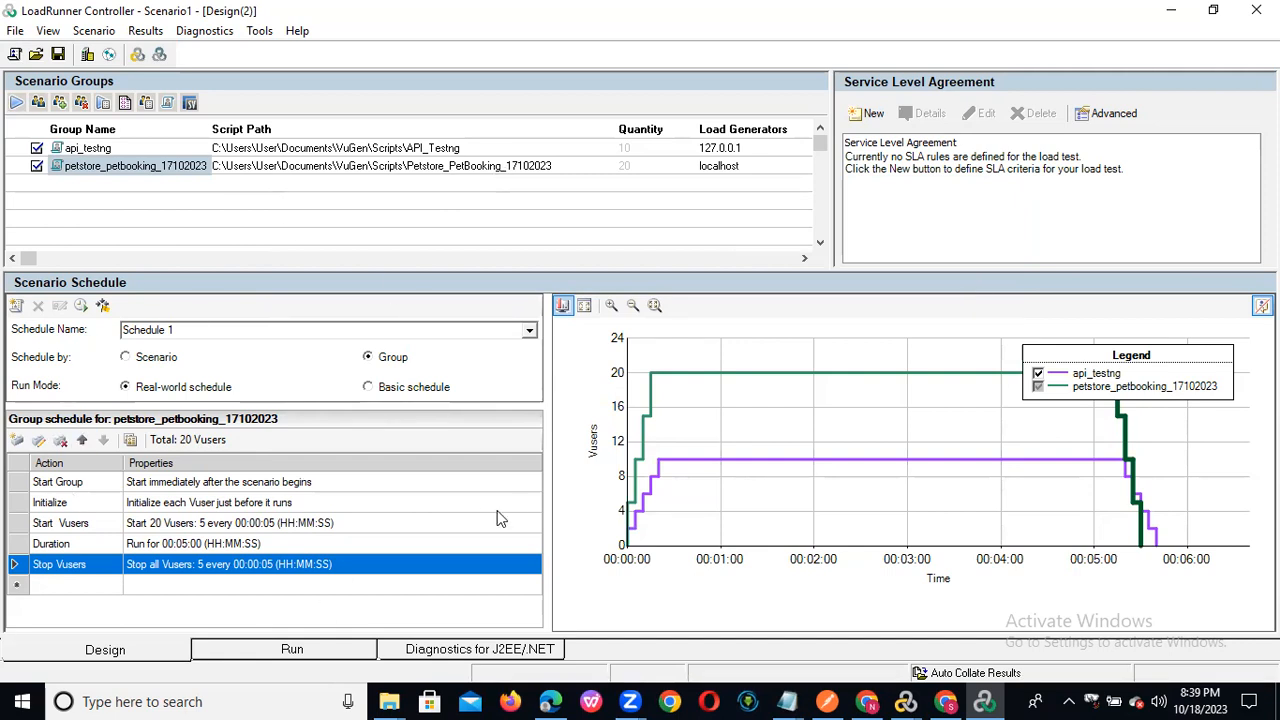
Start the scenario run and view the Running Vusers graph enlarged before restoring the four-graph layout.
left_click(258, 652)
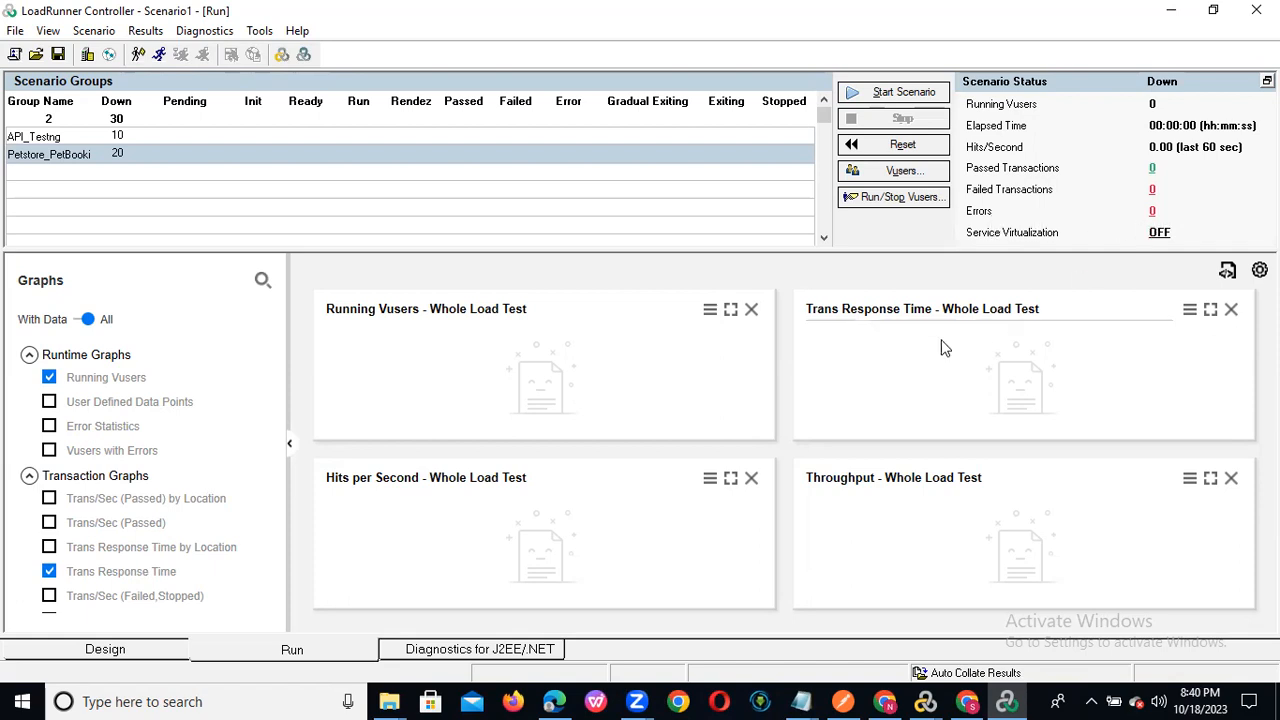
left_click(894, 92)
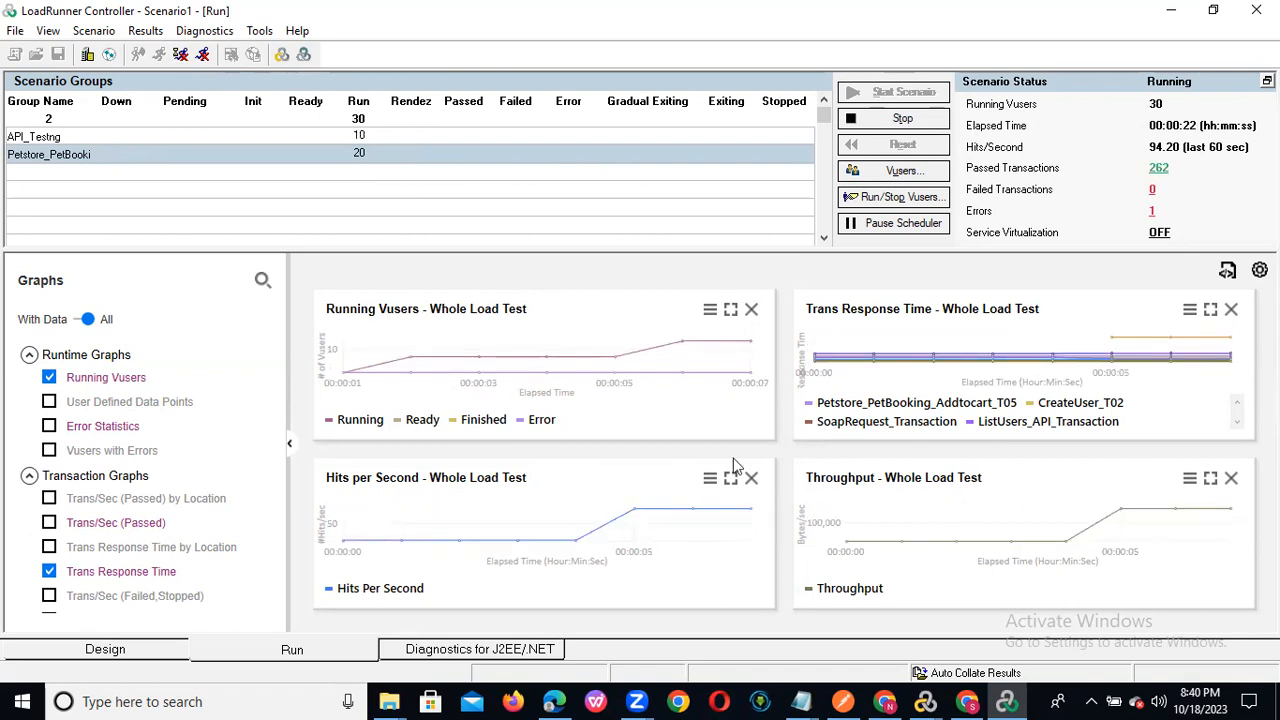
double_click(535, 344)
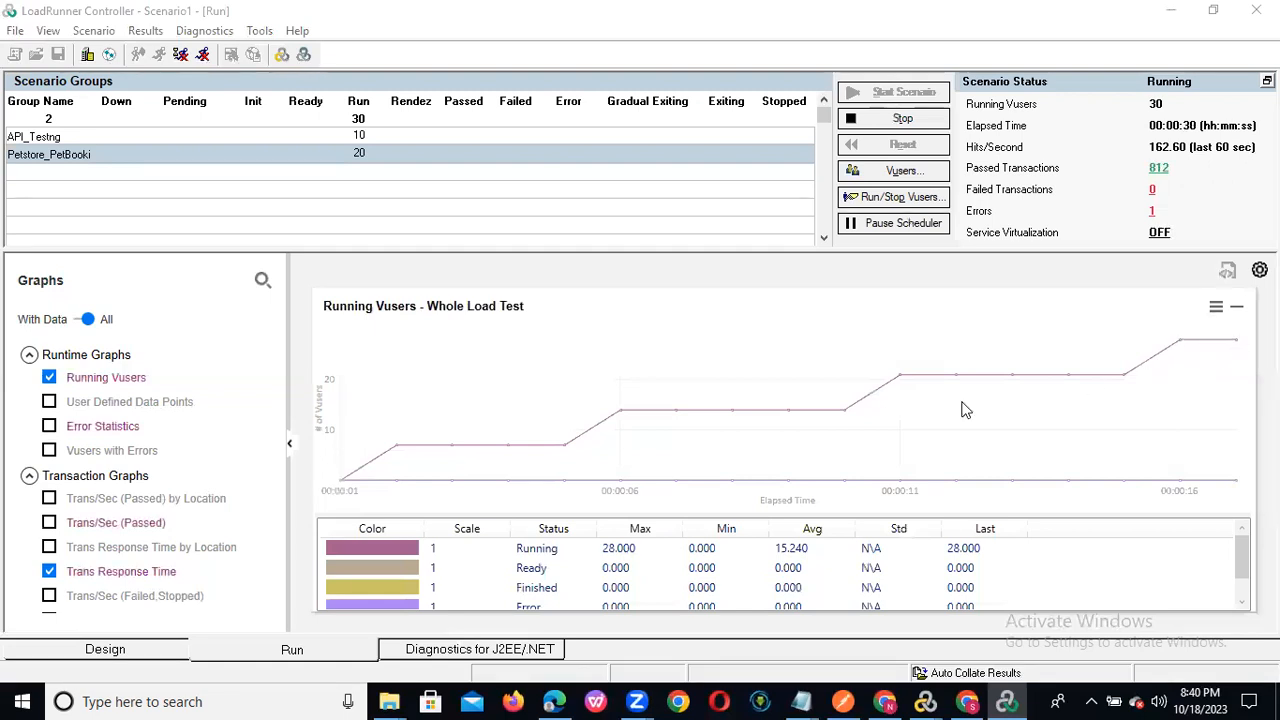
double_click(517, 381)
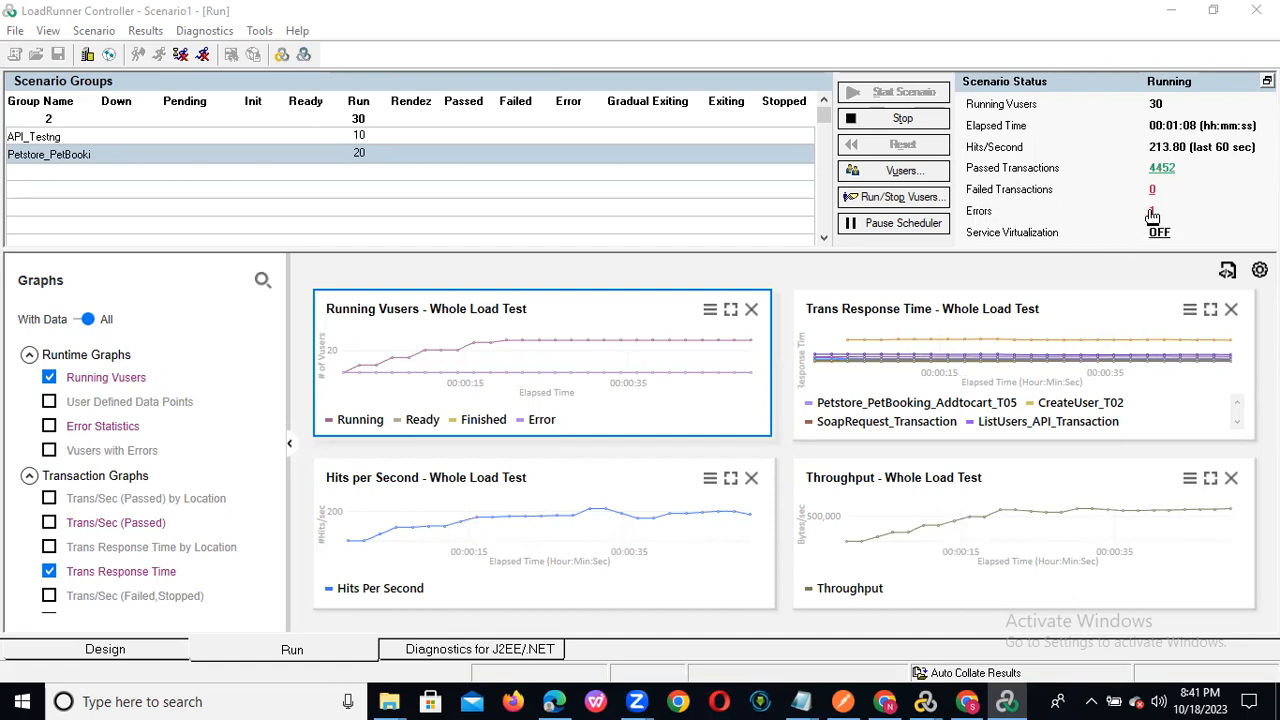
Open the run's error output, read the detailed text of the -13874 message, and close the output.
left_click(1152, 214)
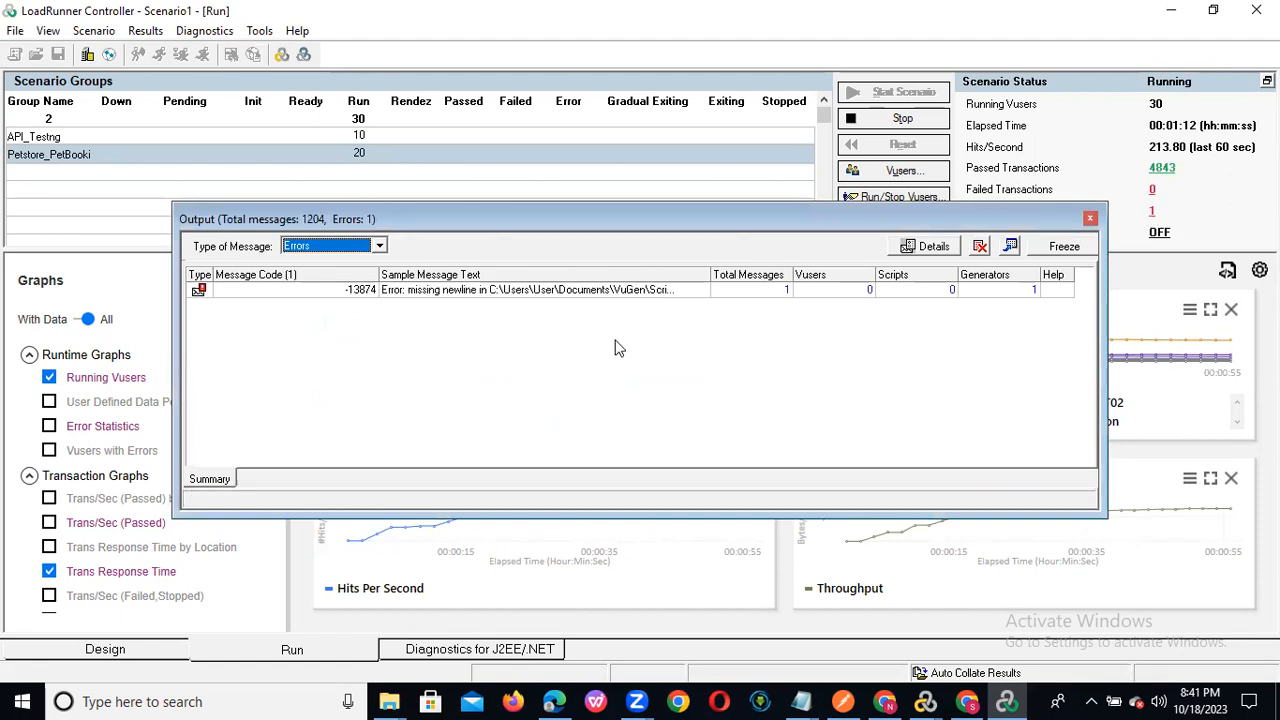
left_click(456, 292)
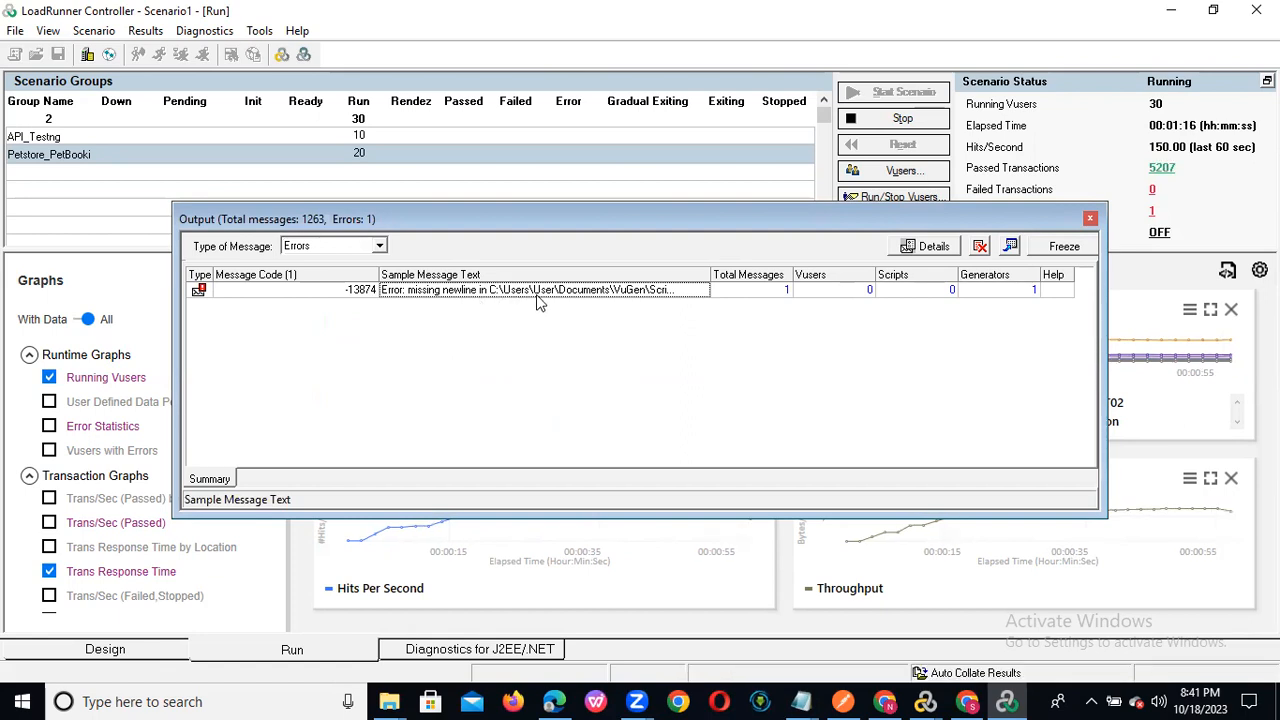
double_click(463, 299)
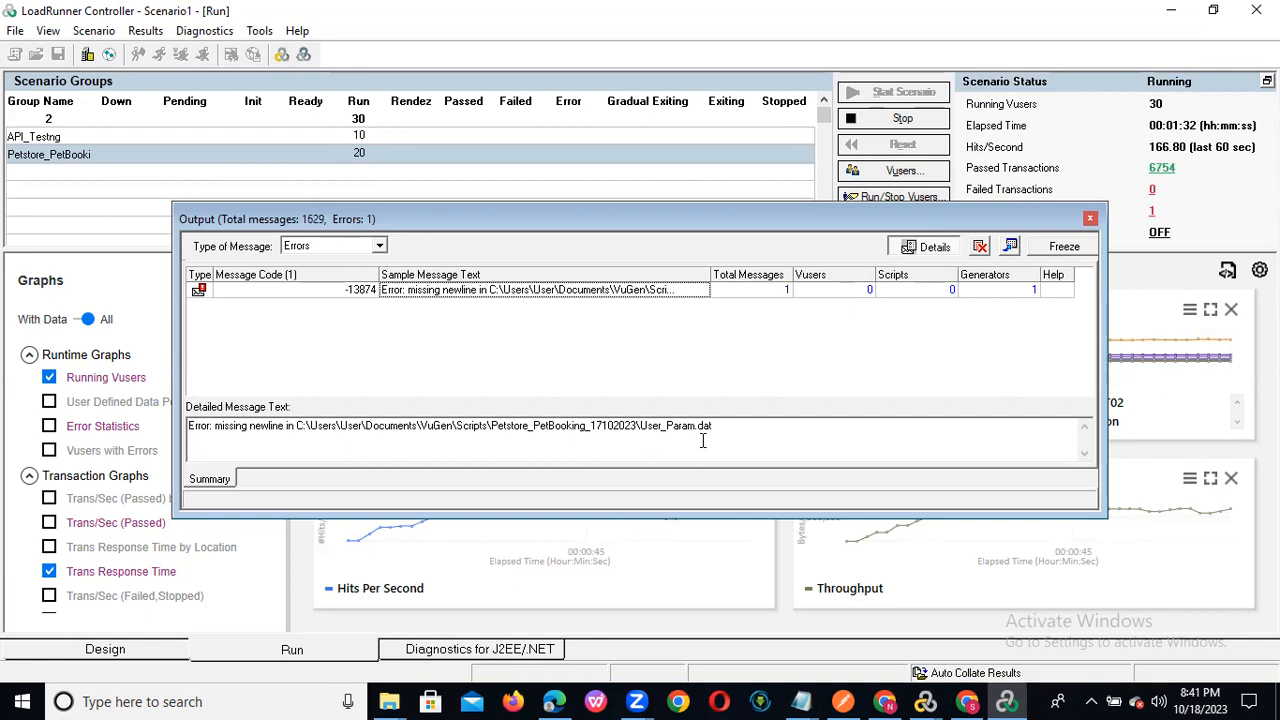
left_click(1089, 219)
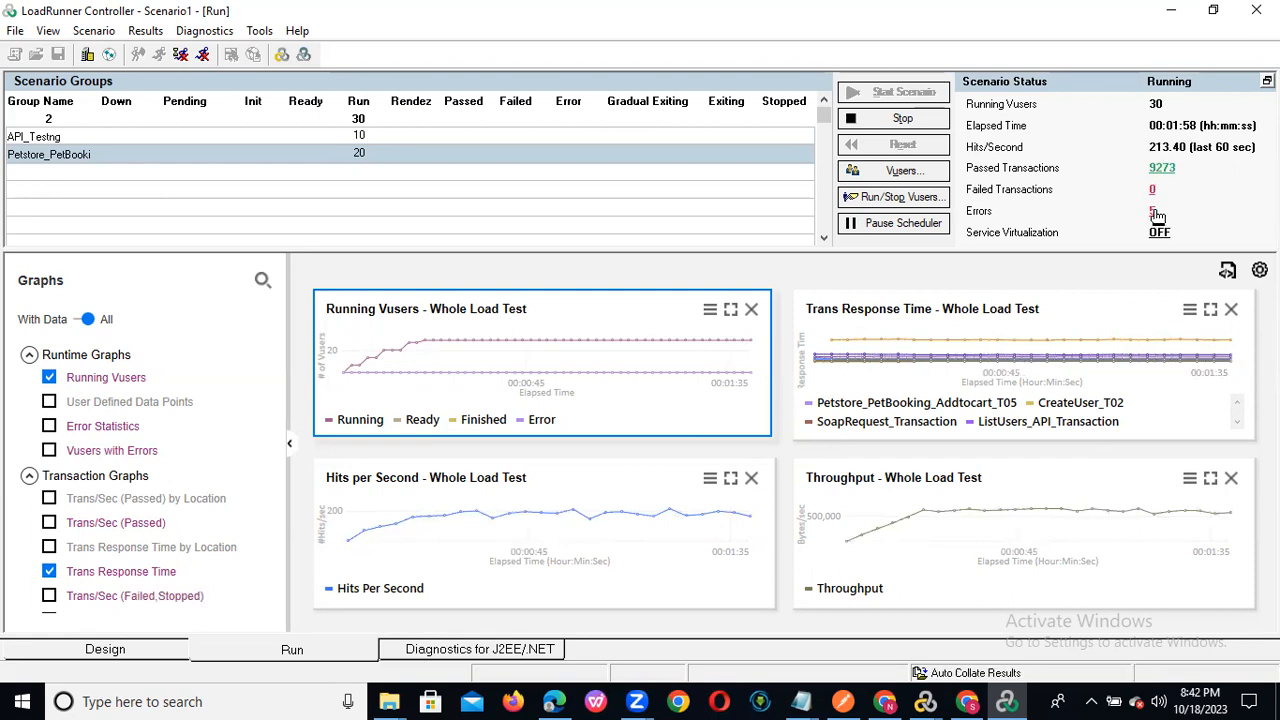
Review the run's errors, list the individual -26612 messages, and open the Petstore_PetBooking_17102023 script from the first one.
left_click(1153, 212)
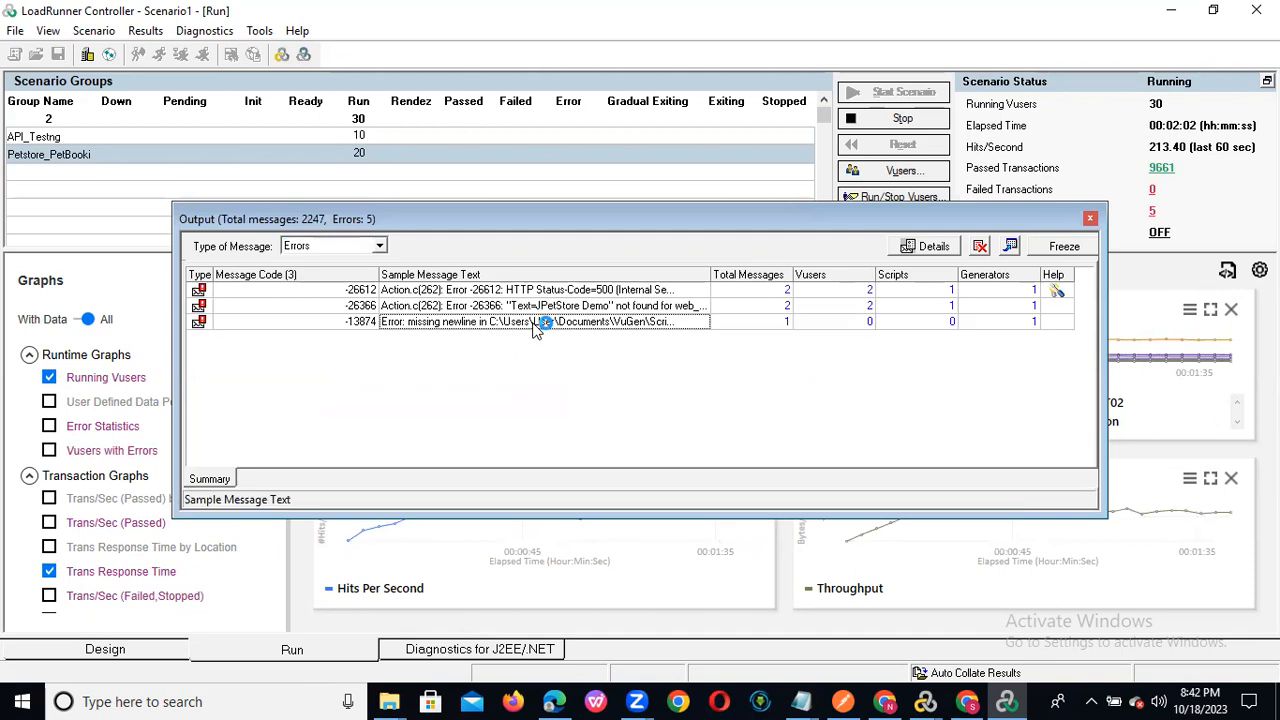
left_click(578, 310)
left_click(625, 293)
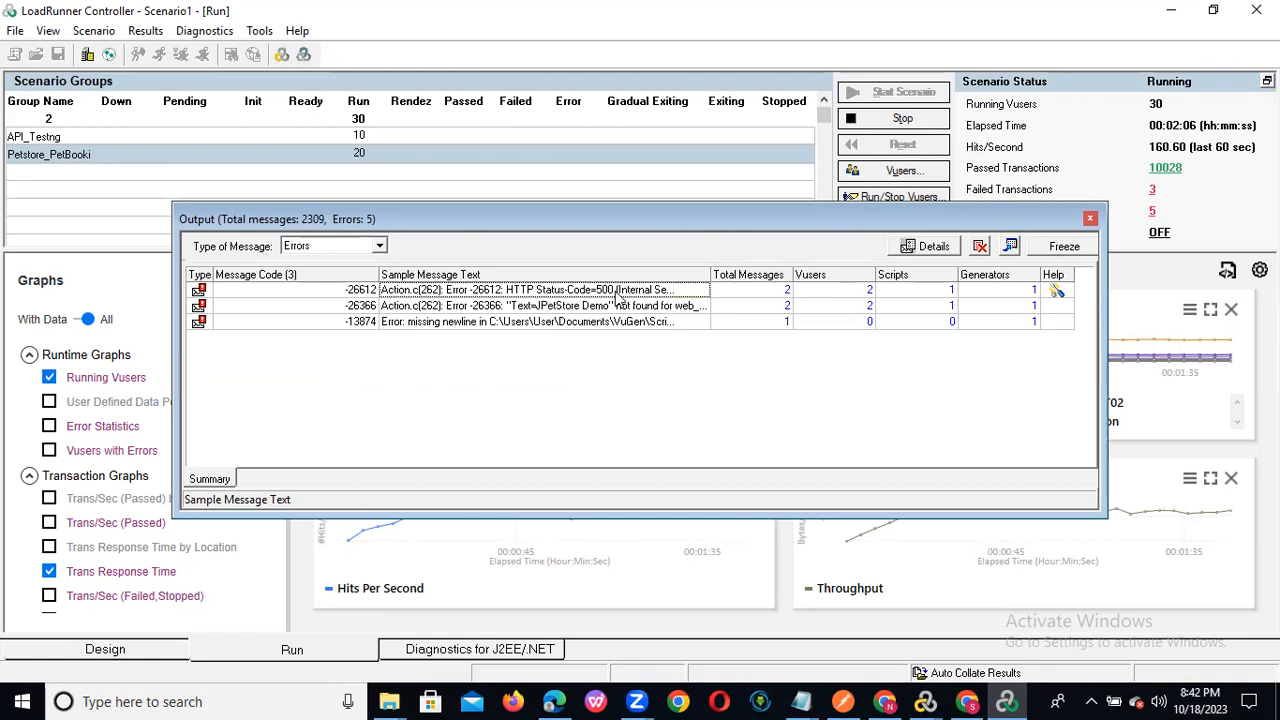
double_click(784, 290)
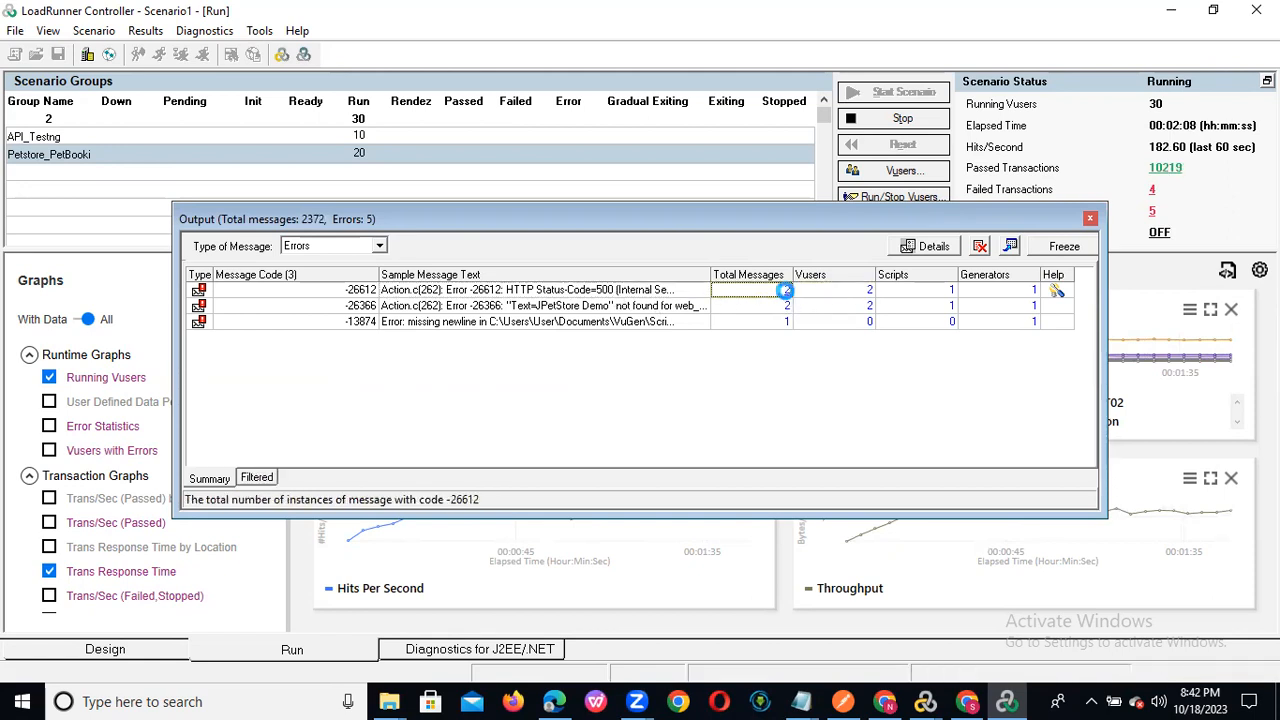
left_click(405, 292)
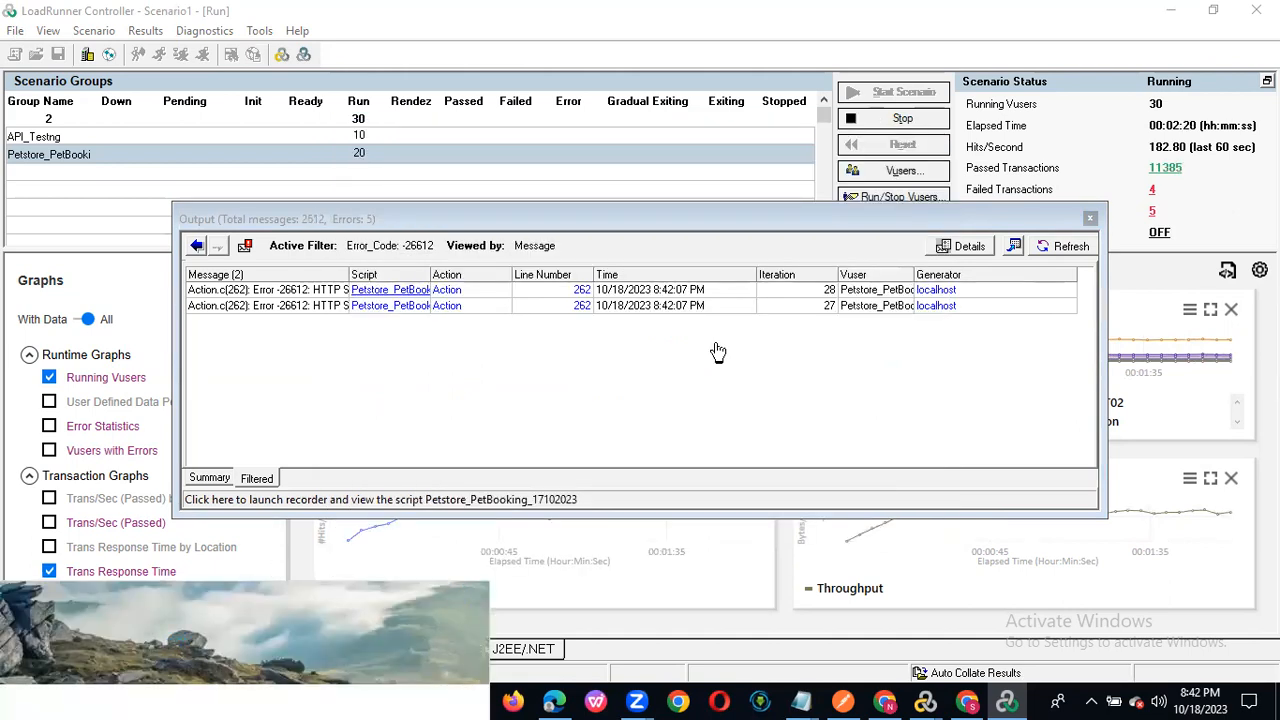
left_click(1090, 218)
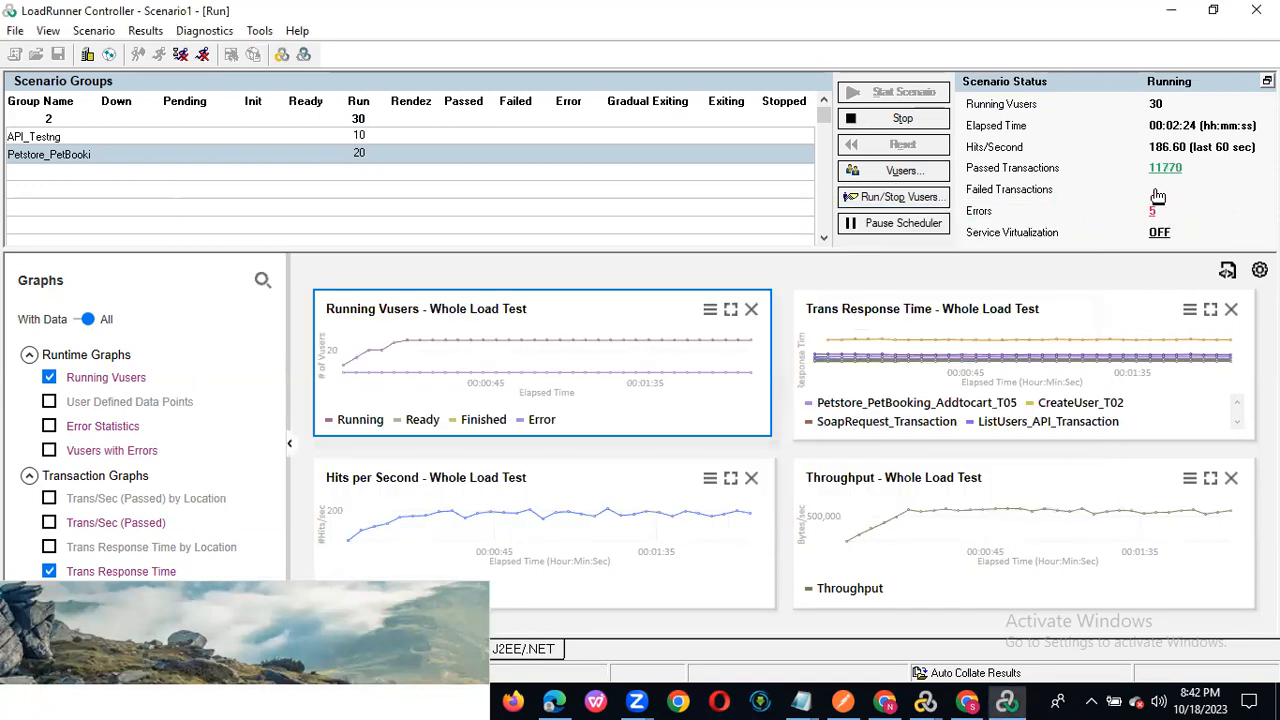
Examine the failed transactions in an enlarged Transactions window, checking Petstore_PetBooking_Clickon_Confirm_T09, and close the window.
left_click(1157, 195)
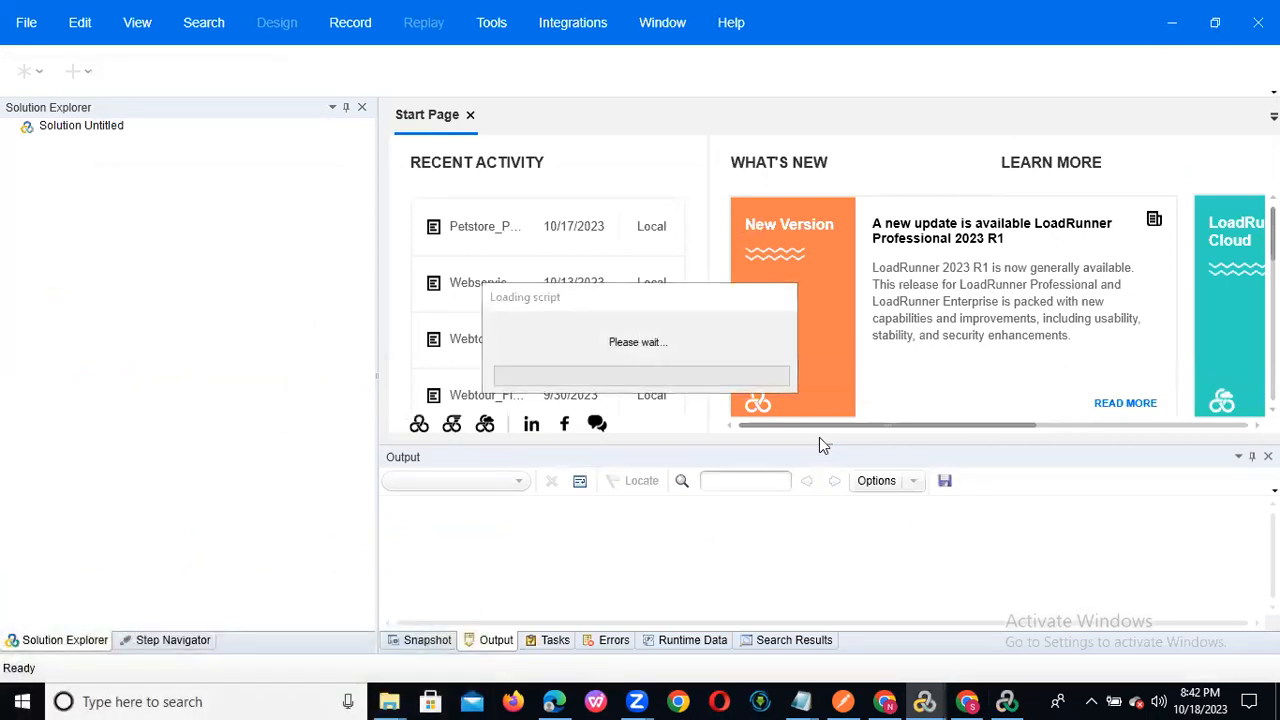
key("alt+Tab")
key("alt+Tab")
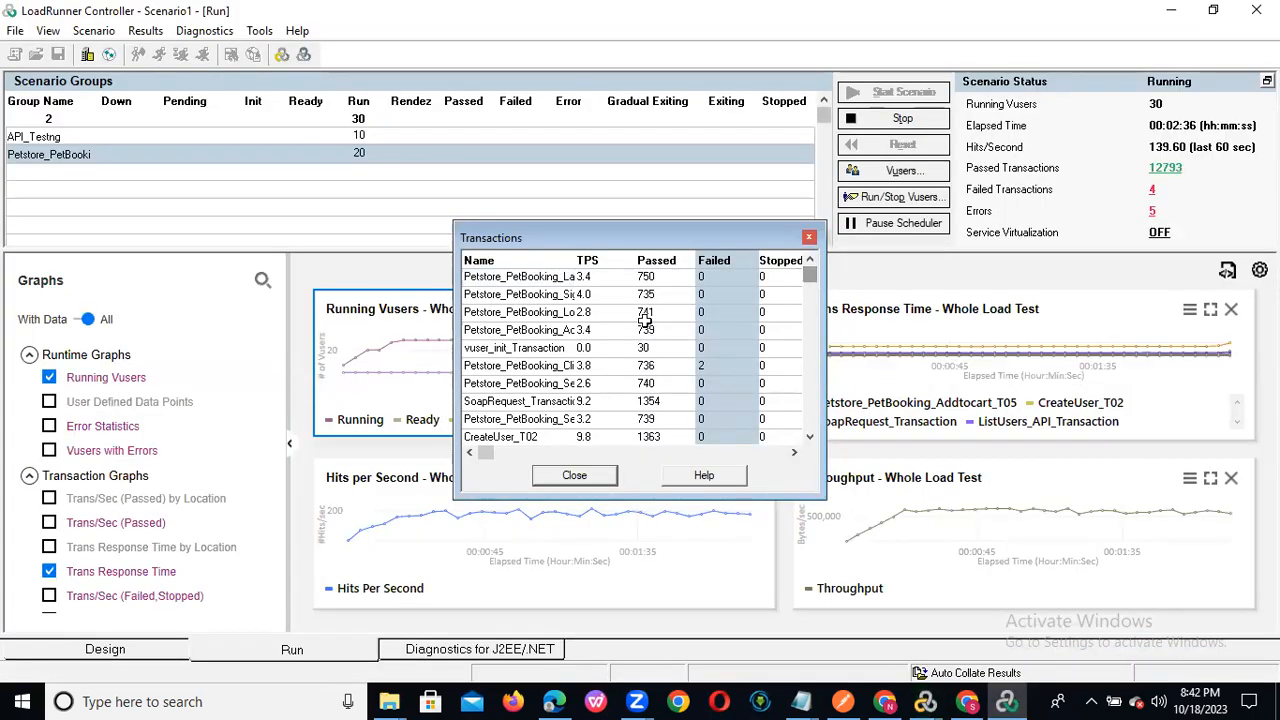
left_click_drag(716, 226, 724, 113)
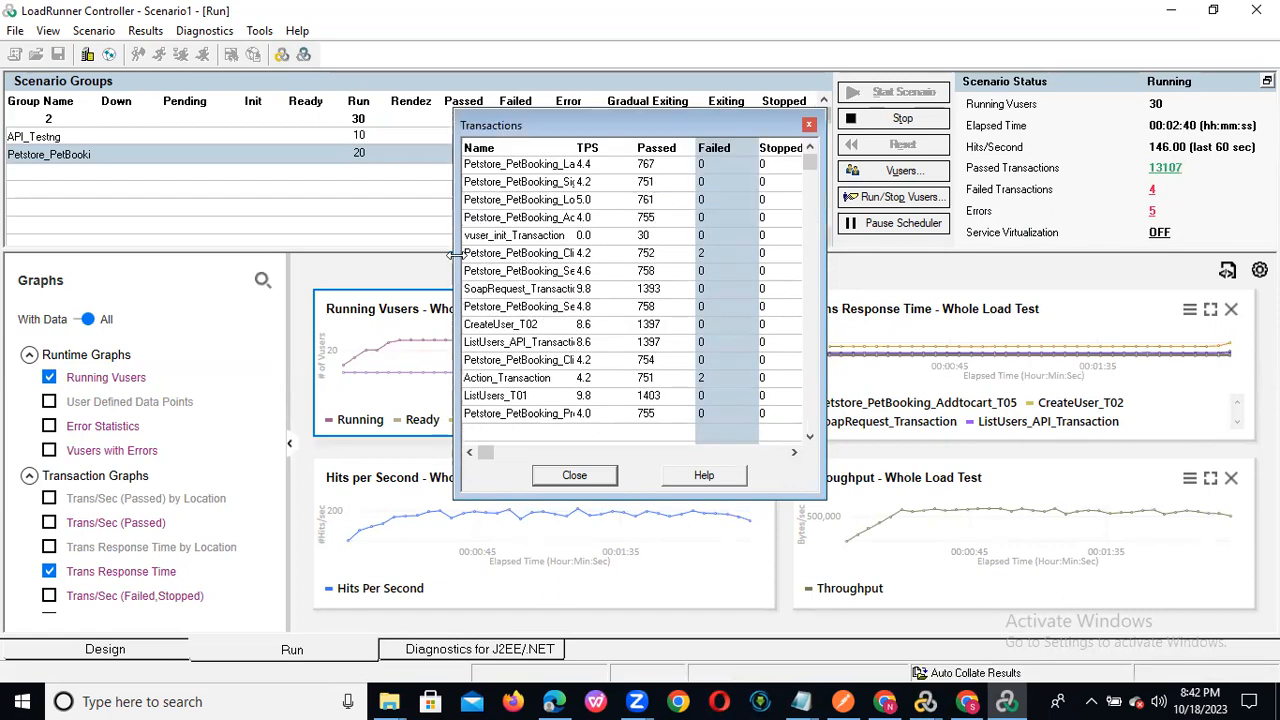
left_click_drag(448, 257, 250, 256)
left_click_drag(818, 222, 1102, 241)
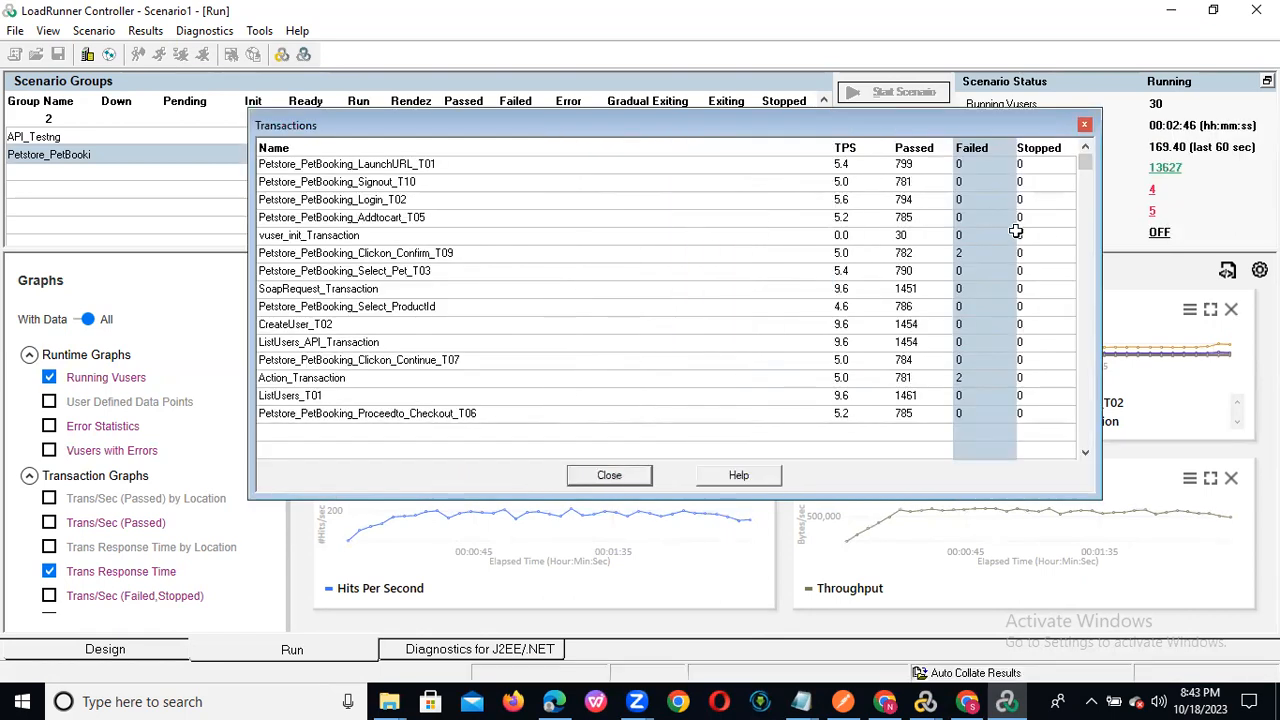
left_click_drag(697, 135, 569, 146)
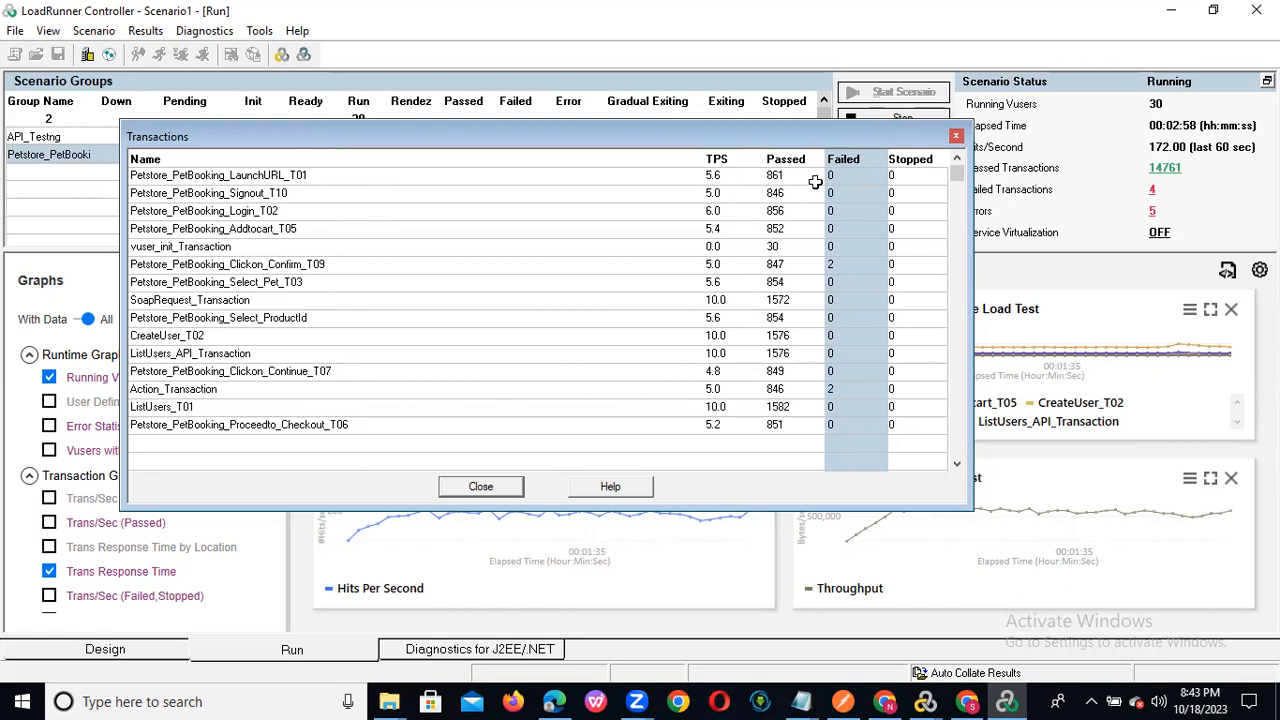
left_click(843, 263)
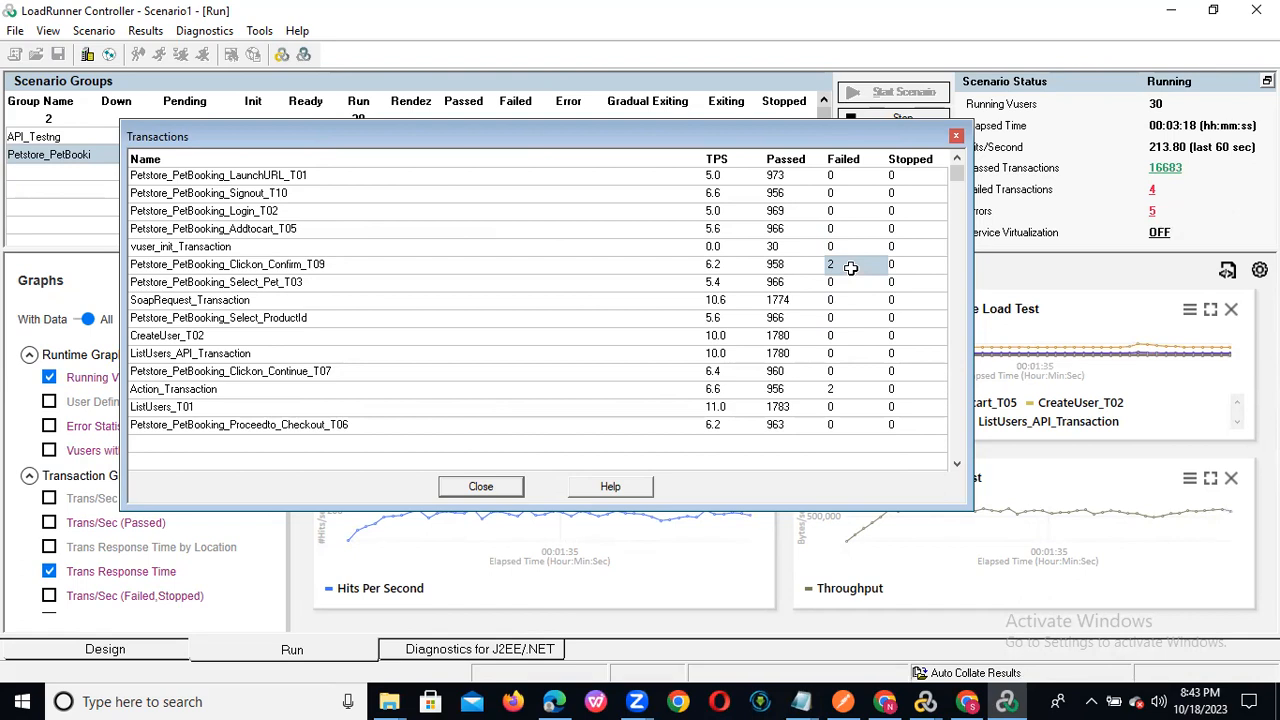
left_click(956, 136)
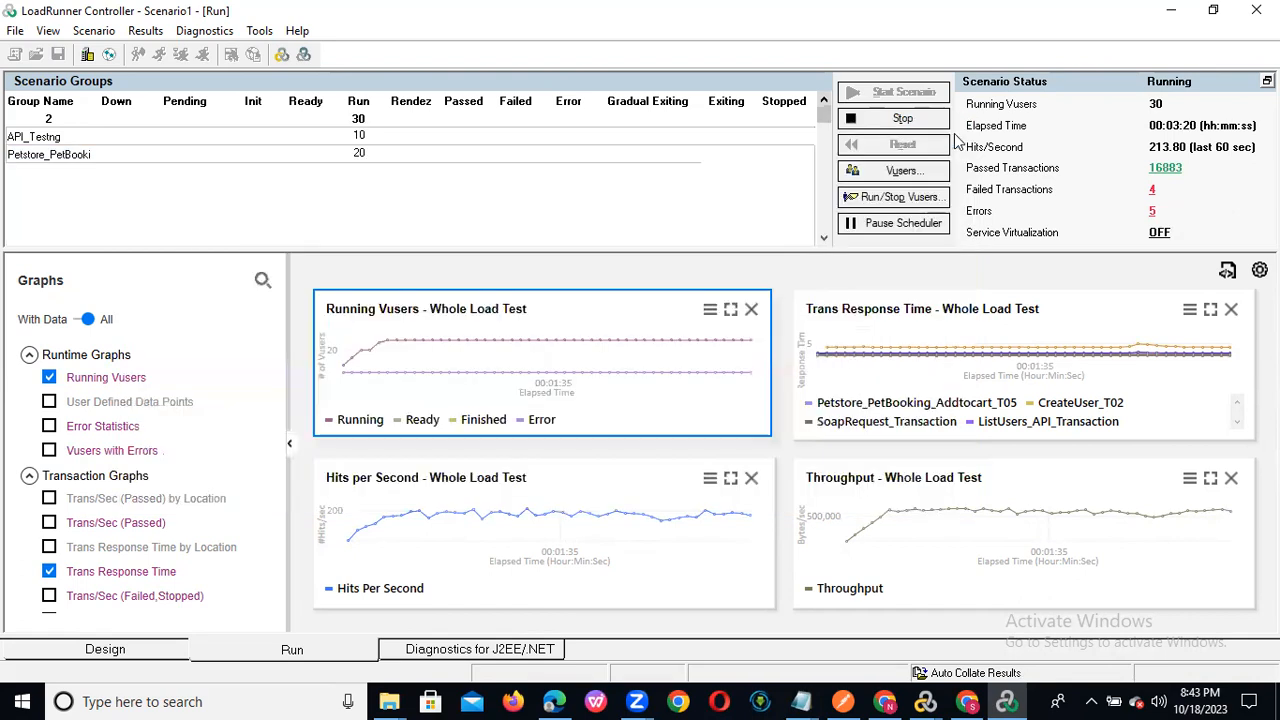
Open the run's error output, check the script for the -26612 message, and close the output.
left_click(1153, 212)
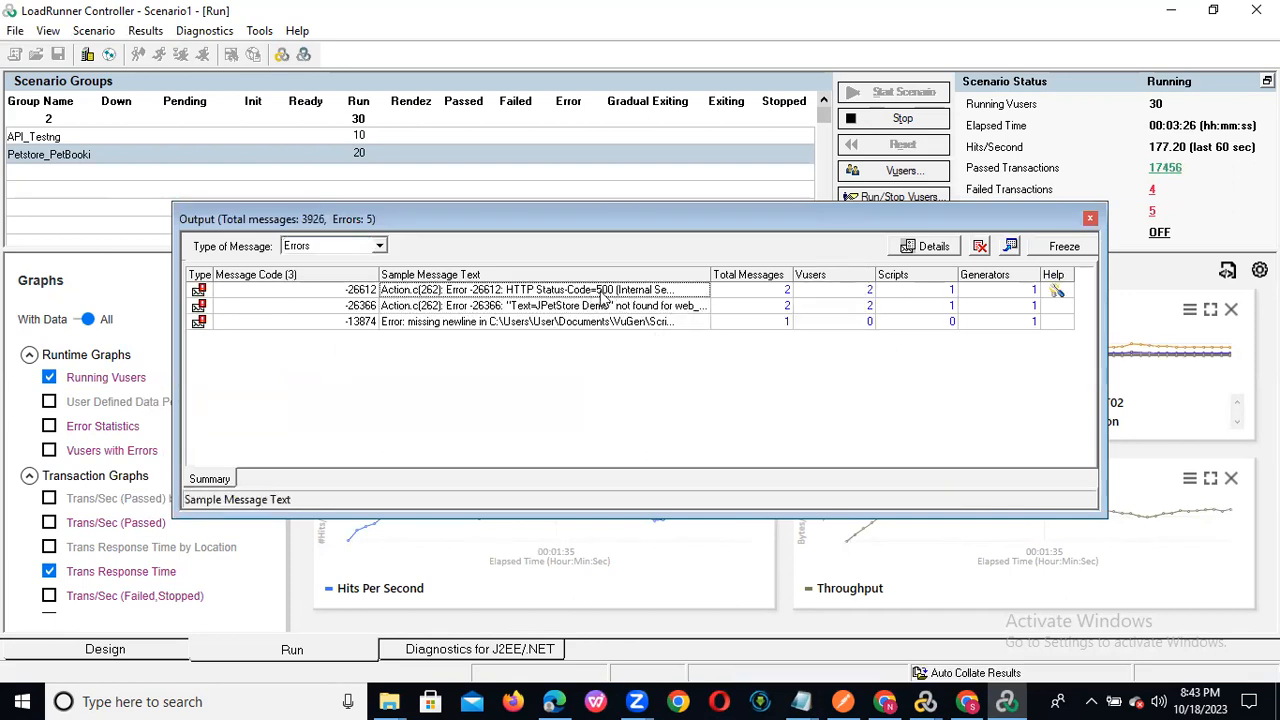
left_click(915, 290)
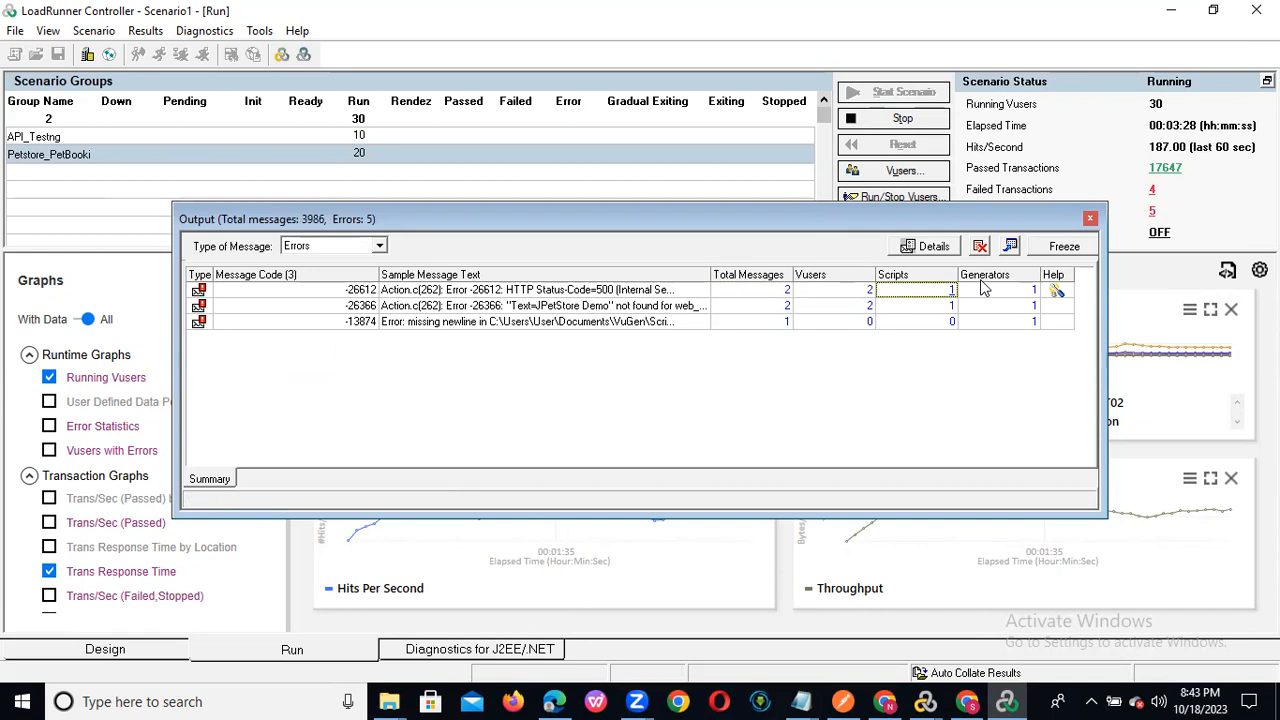
left_click(1090, 220)
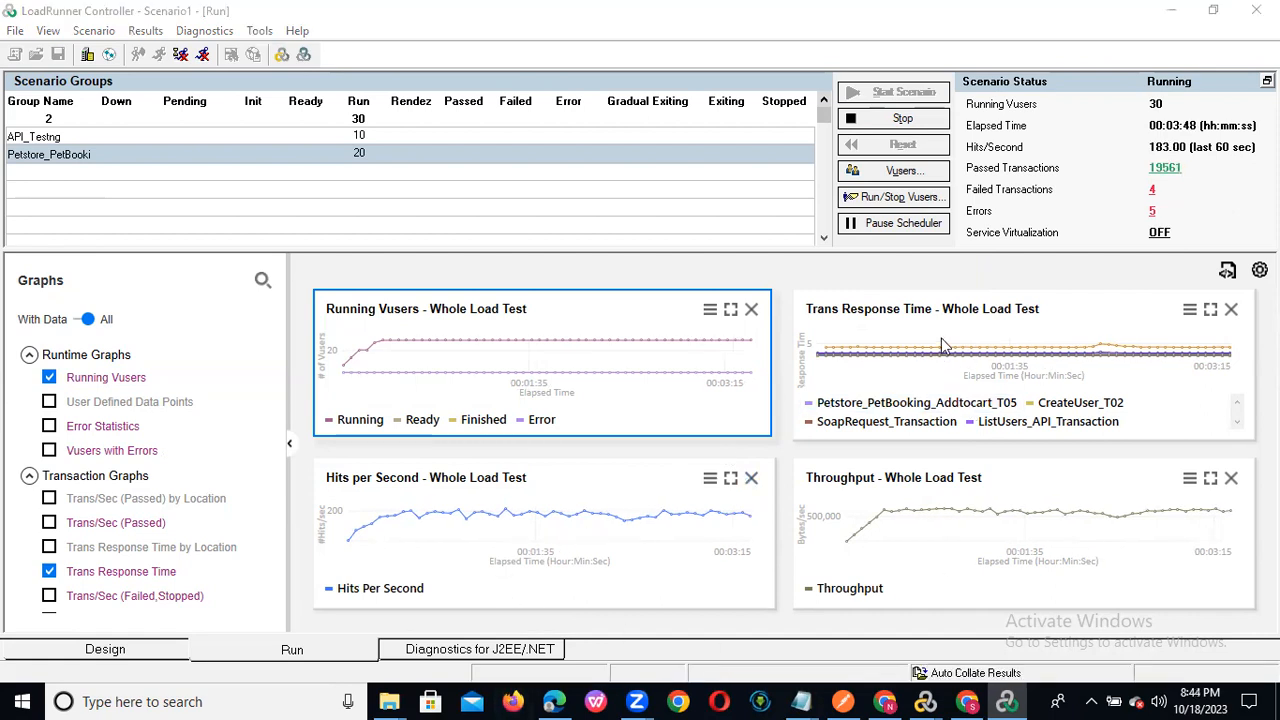
Enlarge the Trans Response Time graph and read its per-transaction statistics through to Petstore_PetBooking_Signout_T10.
double_click(920, 361)
double_click(920, 361)
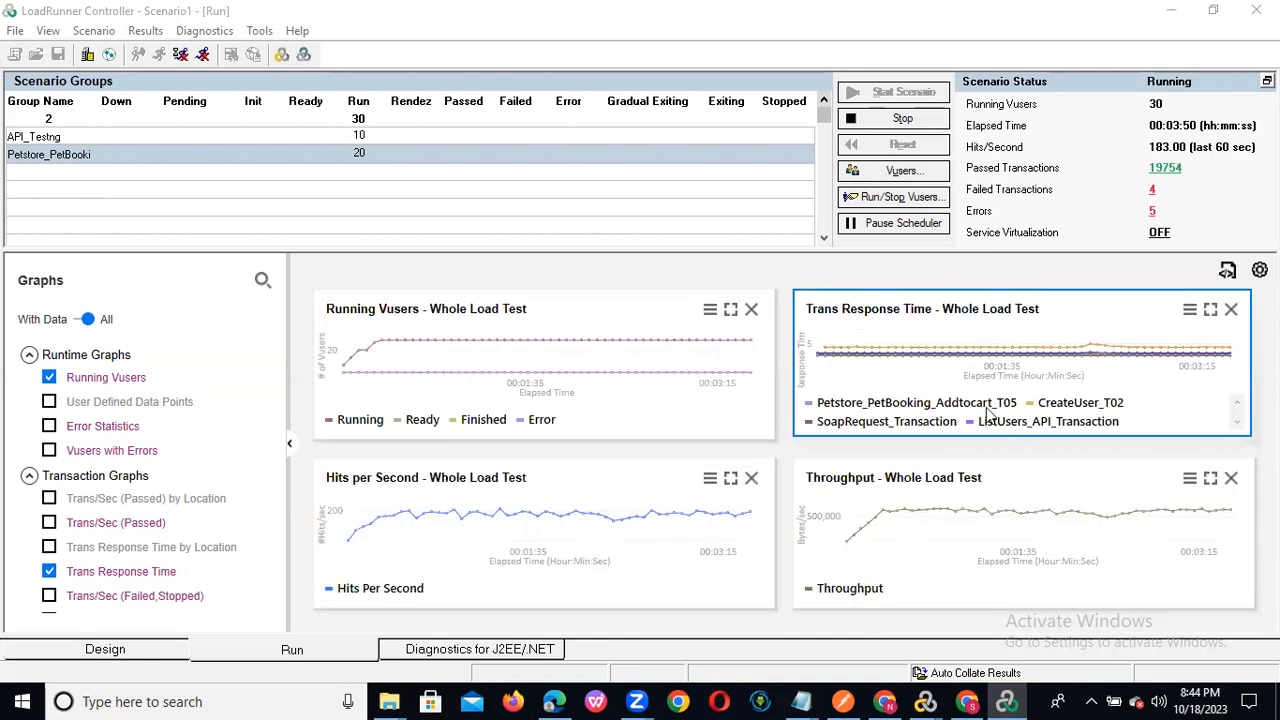
double_click(955, 360)
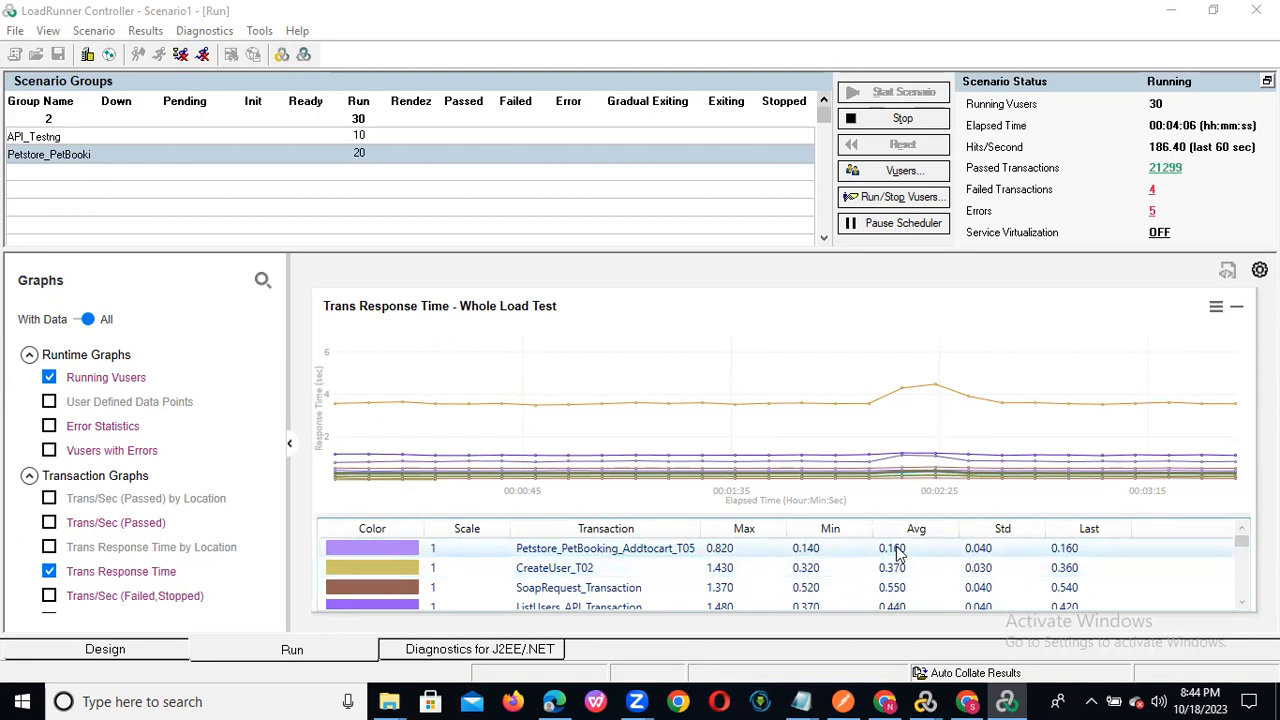
left_click(1245, 607)
left_click(1245, 607)
left_click(1245, 607)
left_click(1245, 607)
left_click(1245, 607)
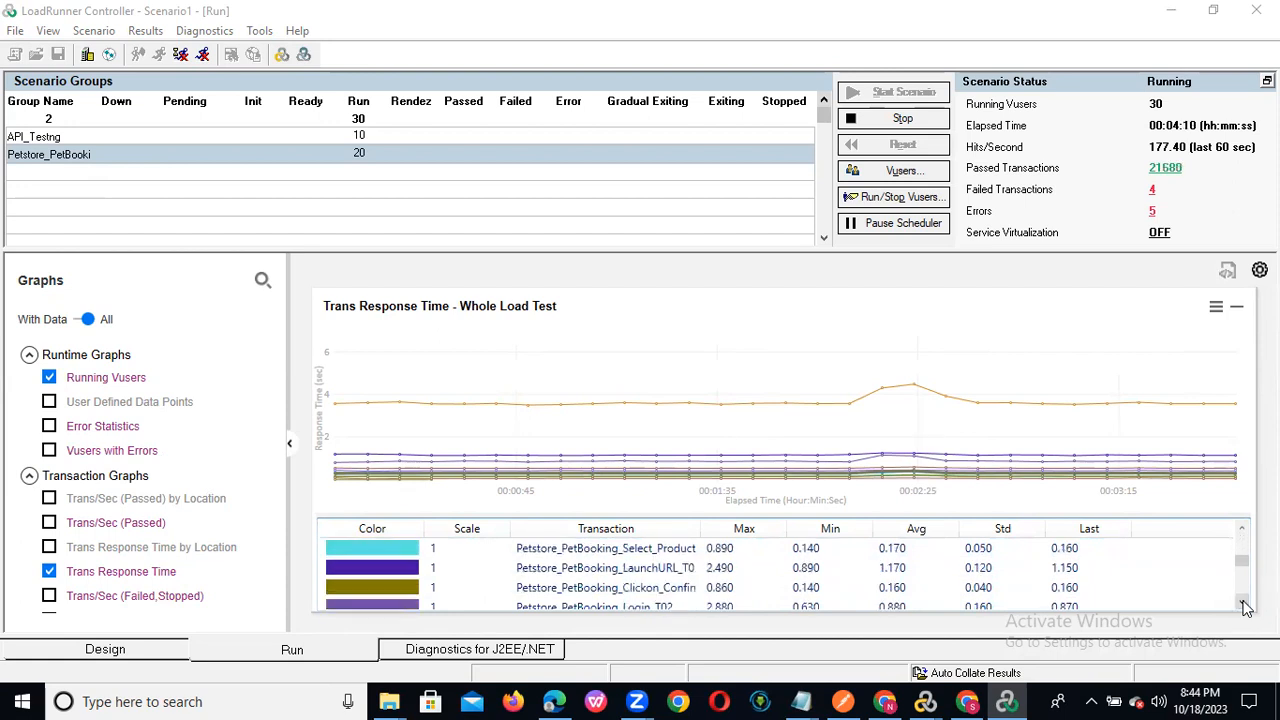
left_click(1245, 607)
left_click(1245, 607)
left_click(1245, 607)
left_click(1245, 607)
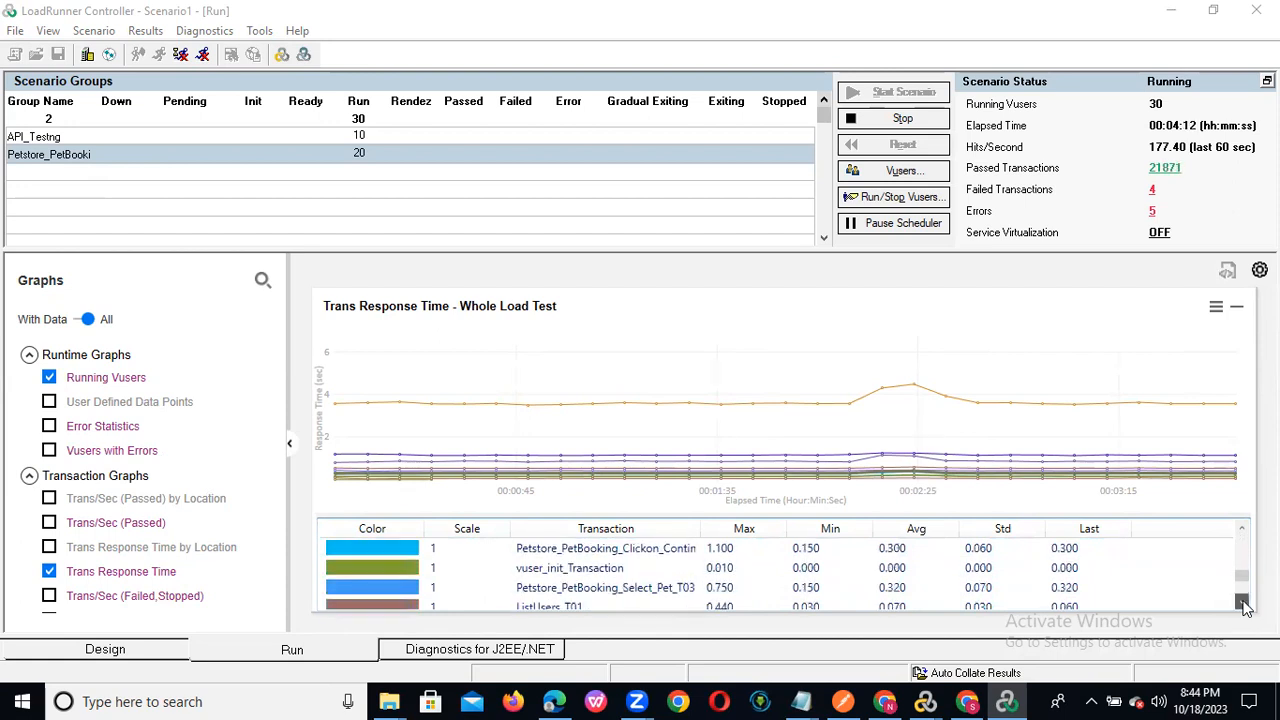
left_click(1245, 607)
left_click(1245, 607)
left_click(1245, 607)
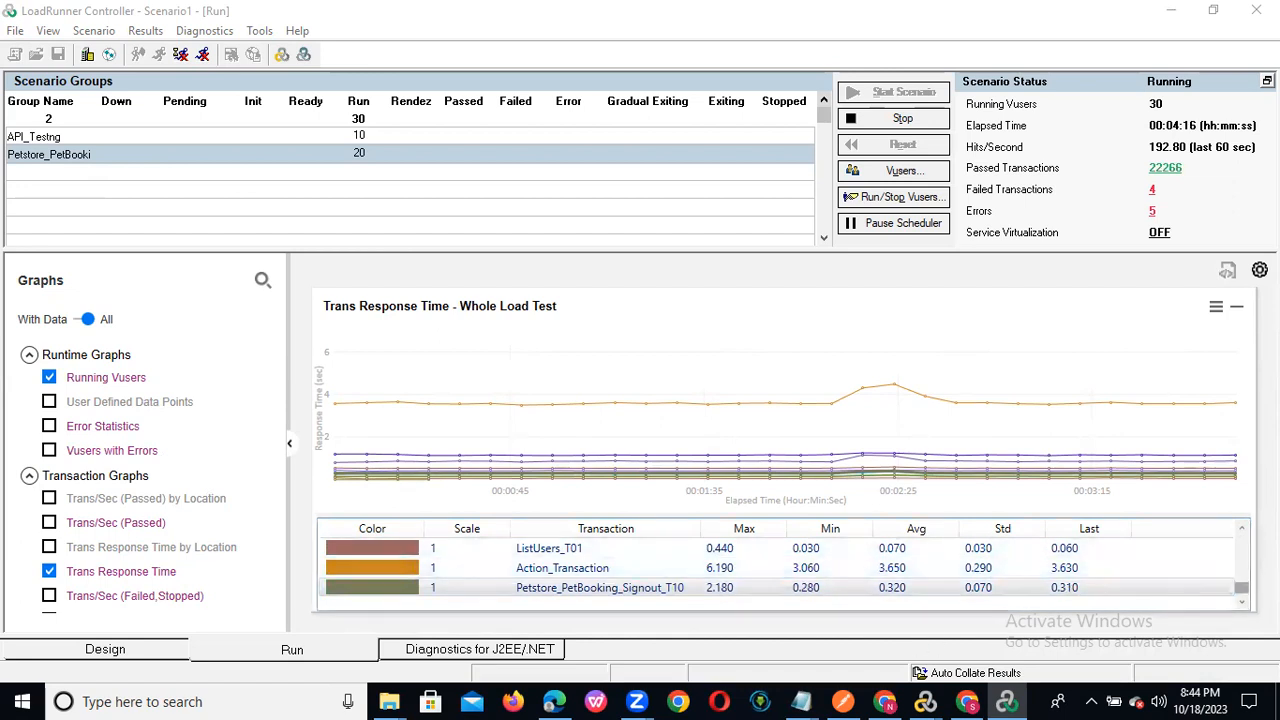
Return to the first transaction in the response time statistics and restore the four-graph layout.
left_click(1242, 529)
left_click(1242, 529)
left_click(1242, 529)
left_click(1242, 529)
left_click(1242, 529)
left_click(1242, 529)
left_click(1240, 551)
left_click(1240, 527)
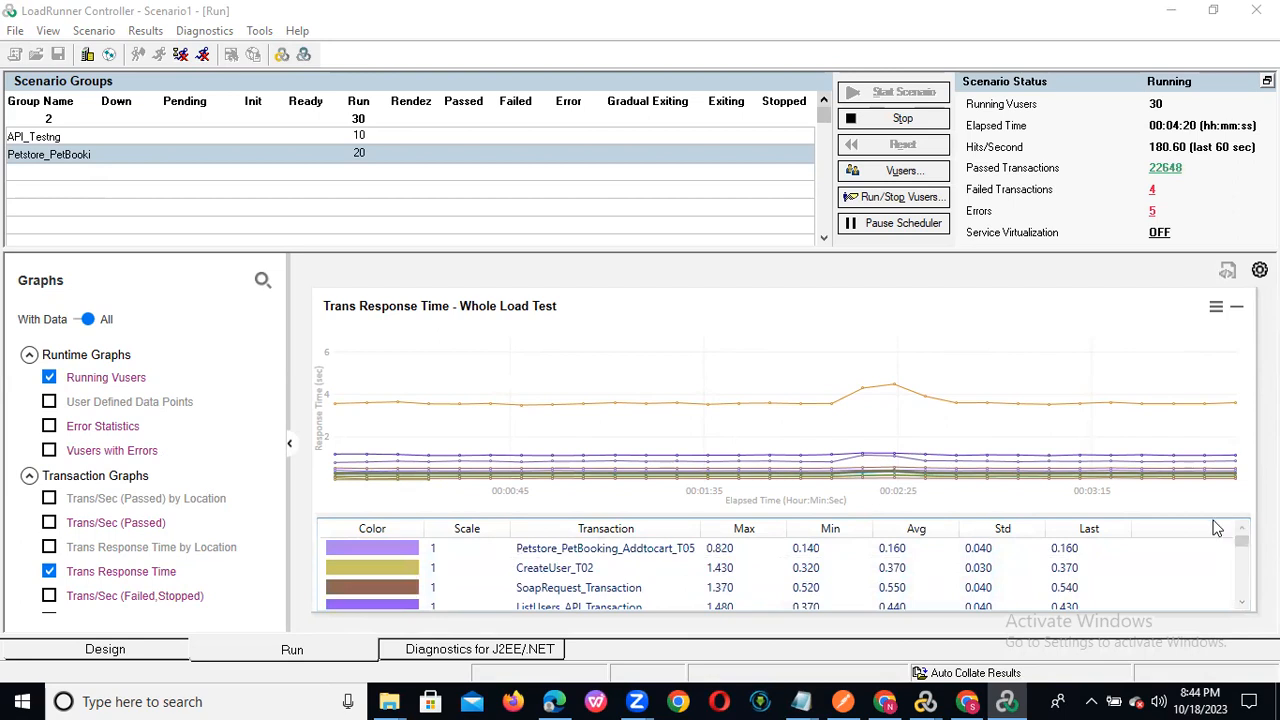
double_click(719, 376)
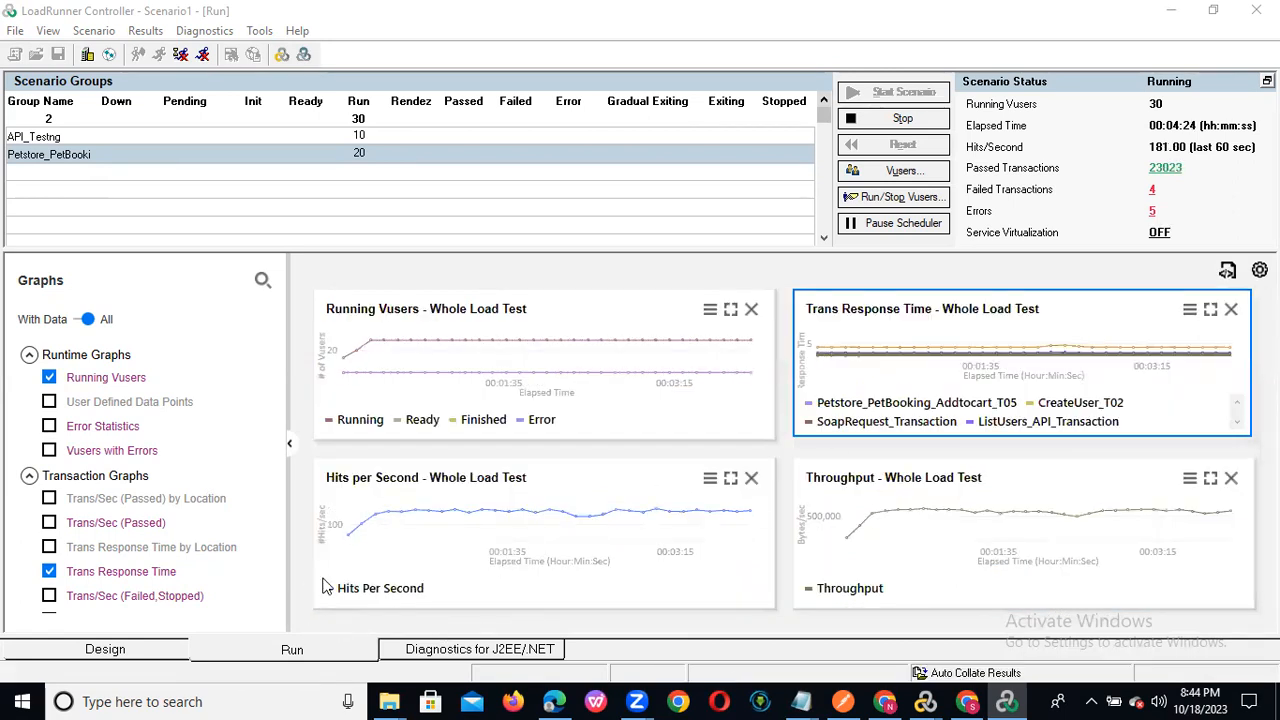
View the Hits per Second and Throughput graphs enlarged one after the other, and restore the four-graph layout.
double_click(530, 530)
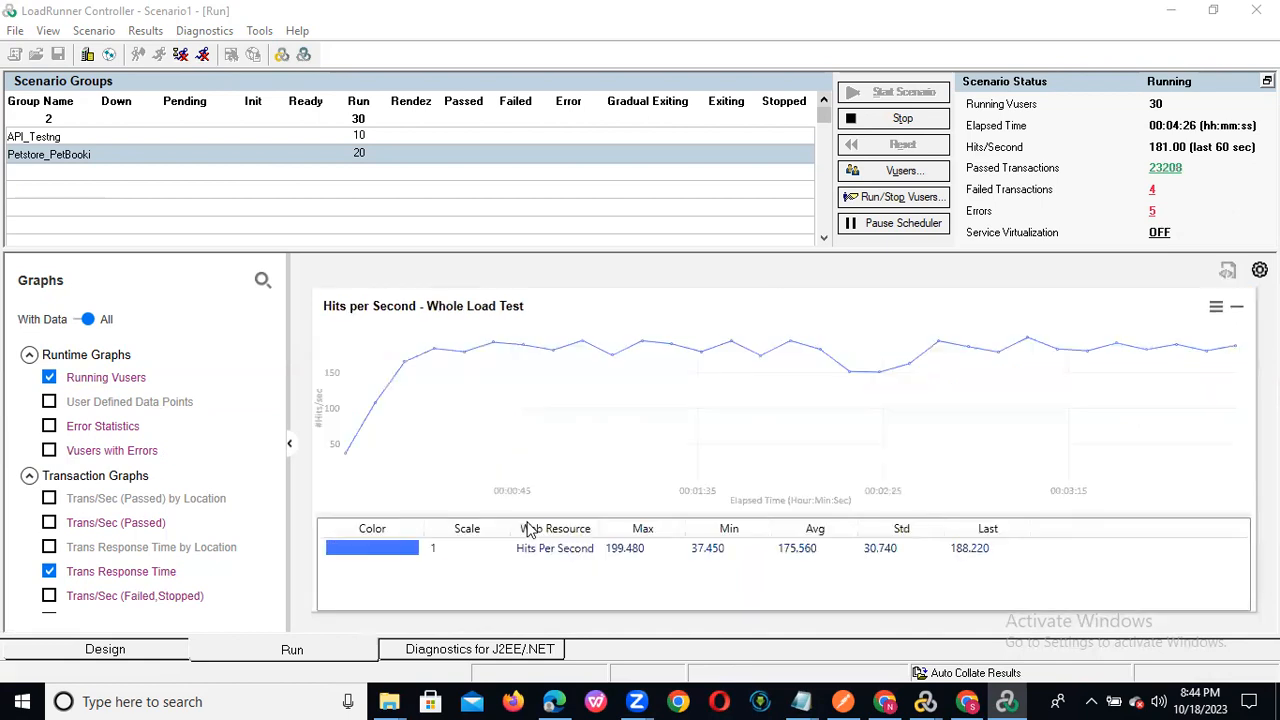
double_click(881, 417)
double_click(934, 527)
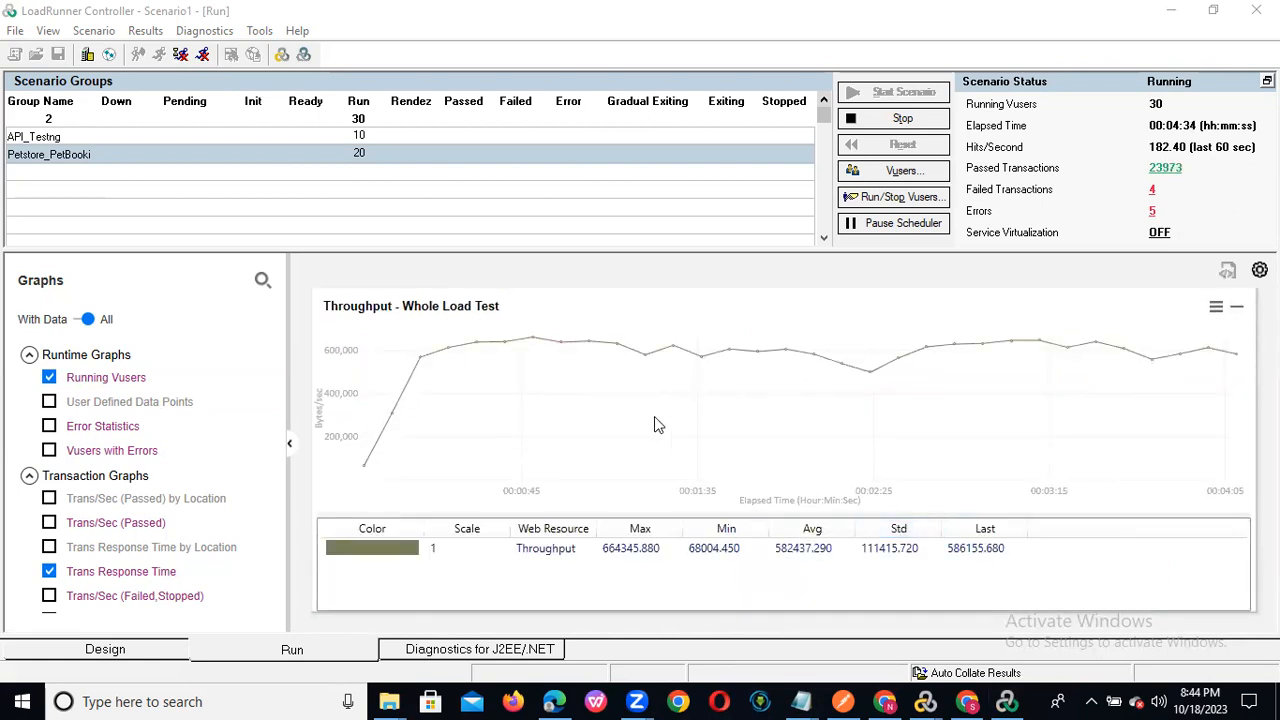
double_click(828, 397)
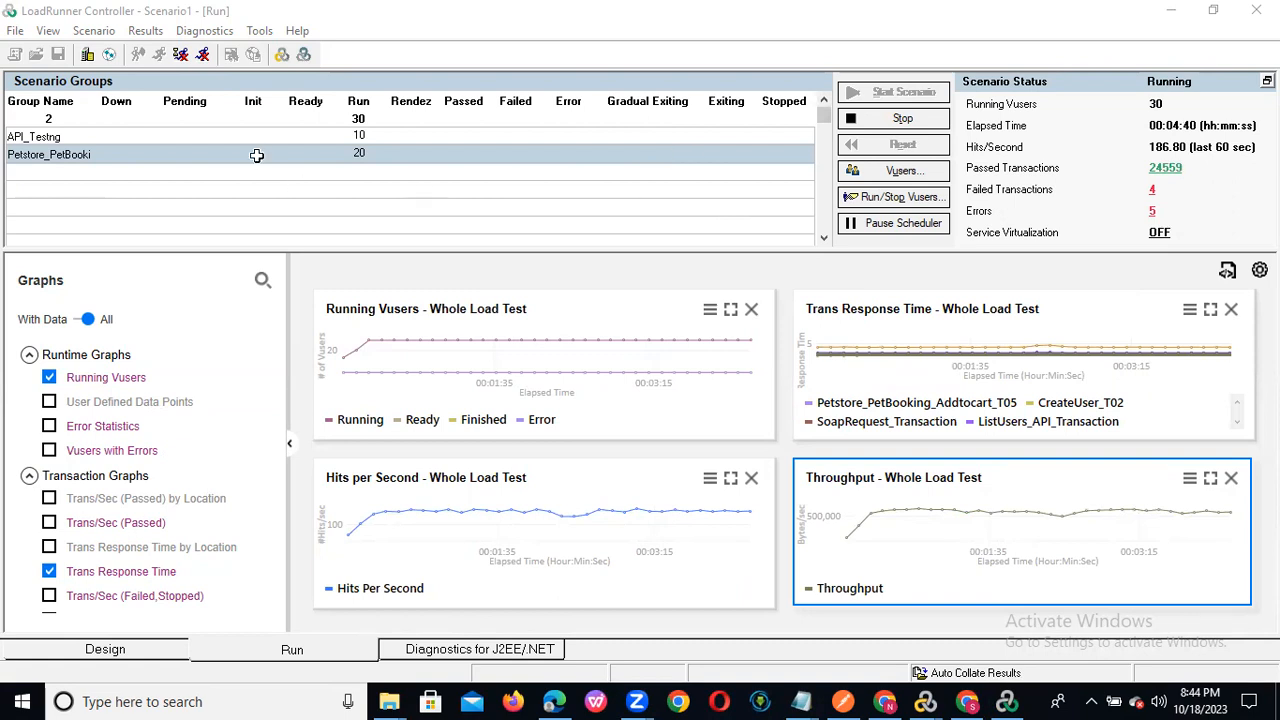
Review the available commands for the running API_Testng Vusers, and choose Show Vuser for the Petstore_PetBooki group.
left_click(355, 136)
right_click(355, 136)
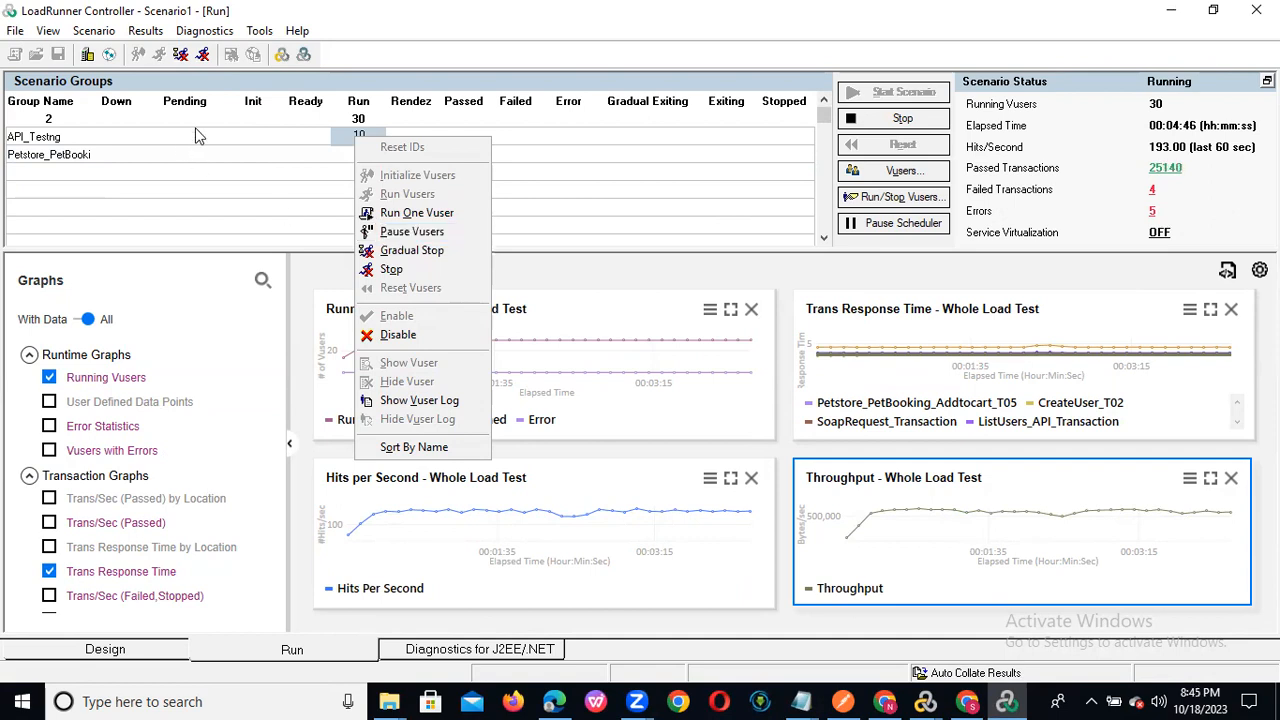
left_click(252, 172)
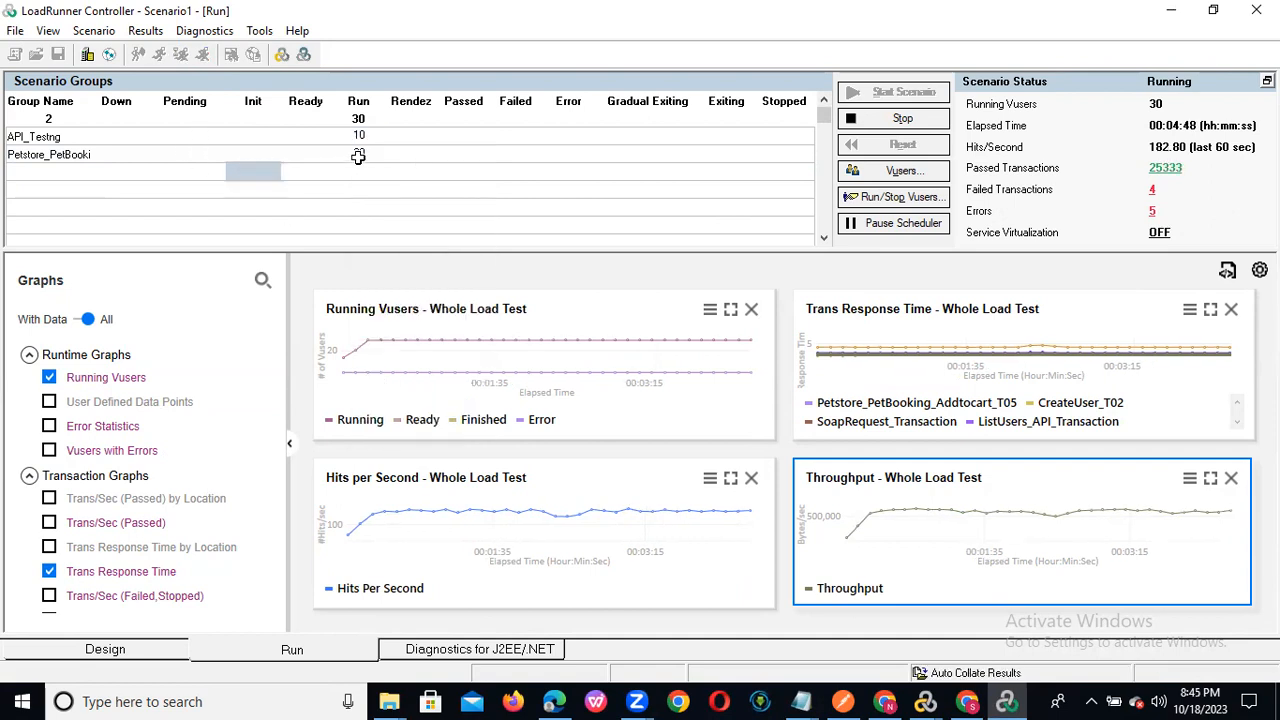
right_click(358, 156)
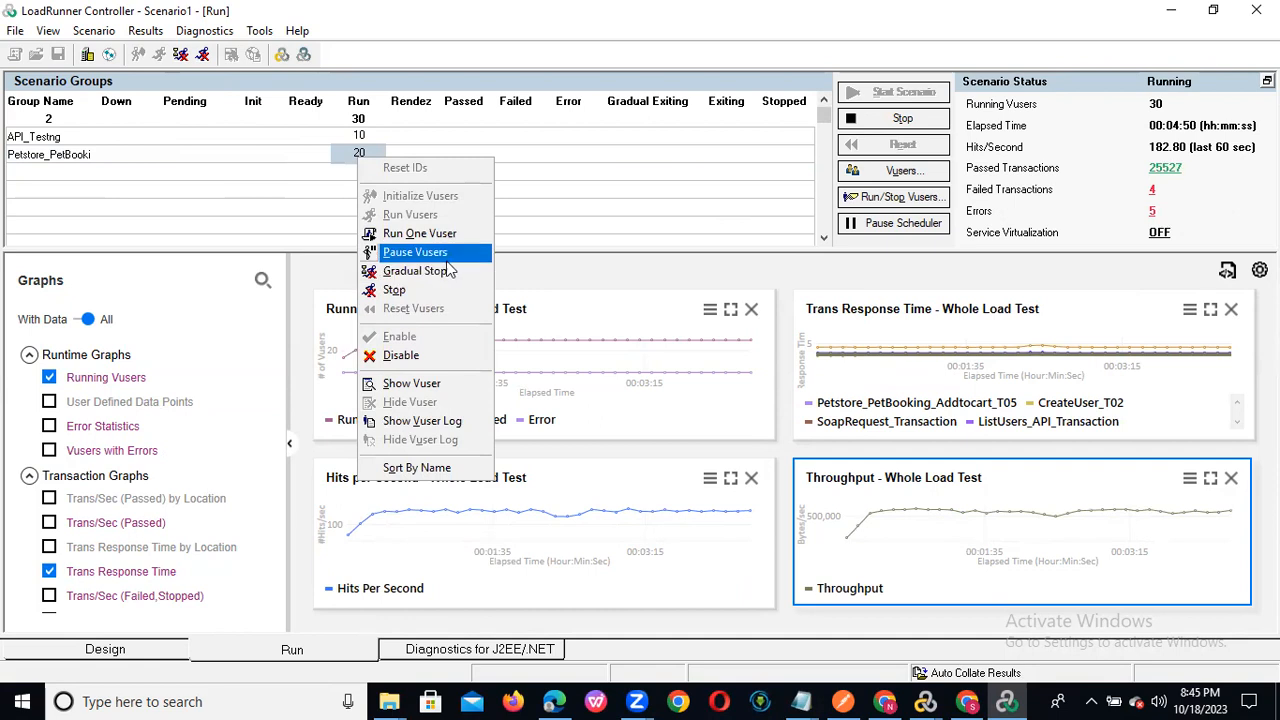
left_click(431, 384)
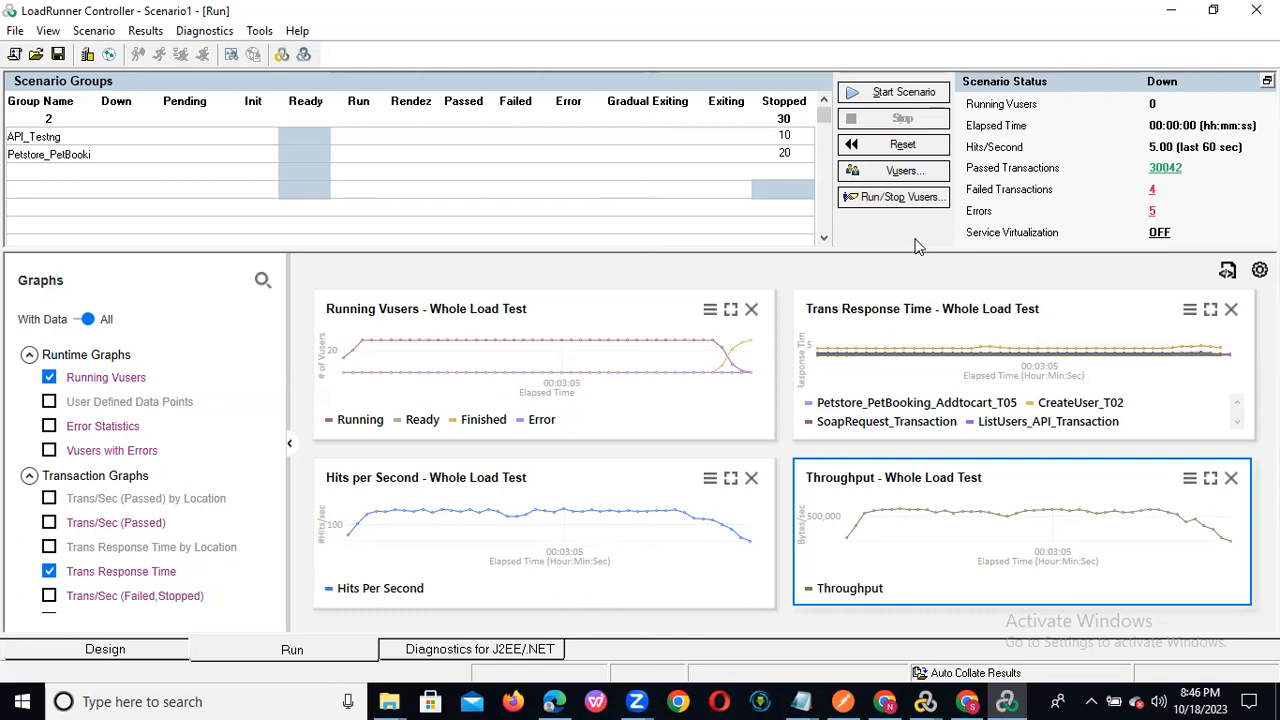
Analyze the finished run's results in LoadRunner Analysis and load the complete data.
left_click(697, 146)
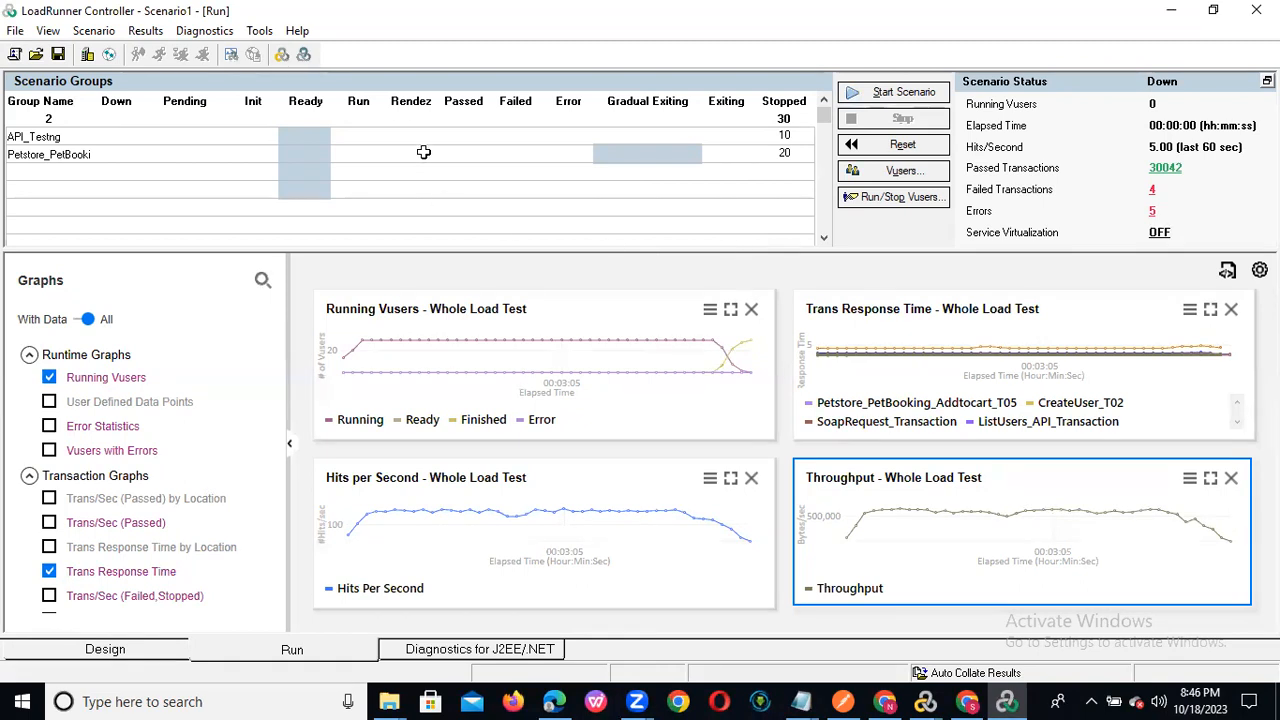
left_click(145, 30)
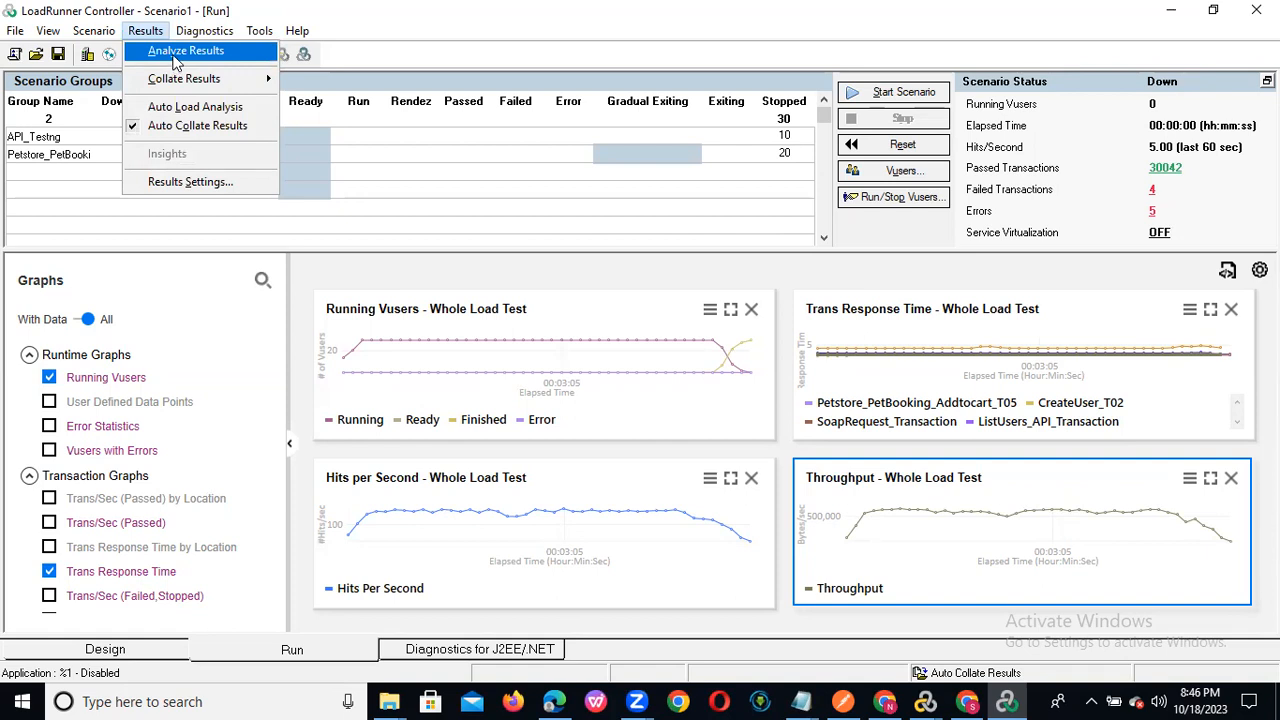
left_click(173, 62)
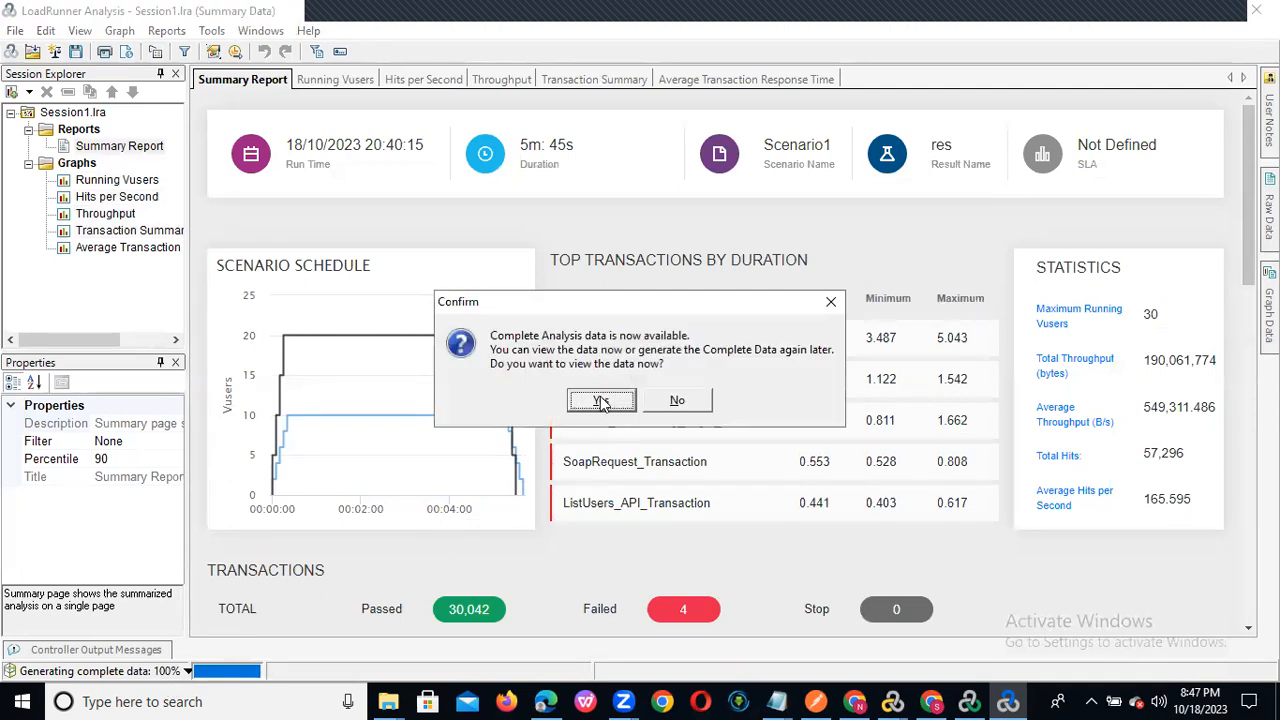
left_click(601, 401)
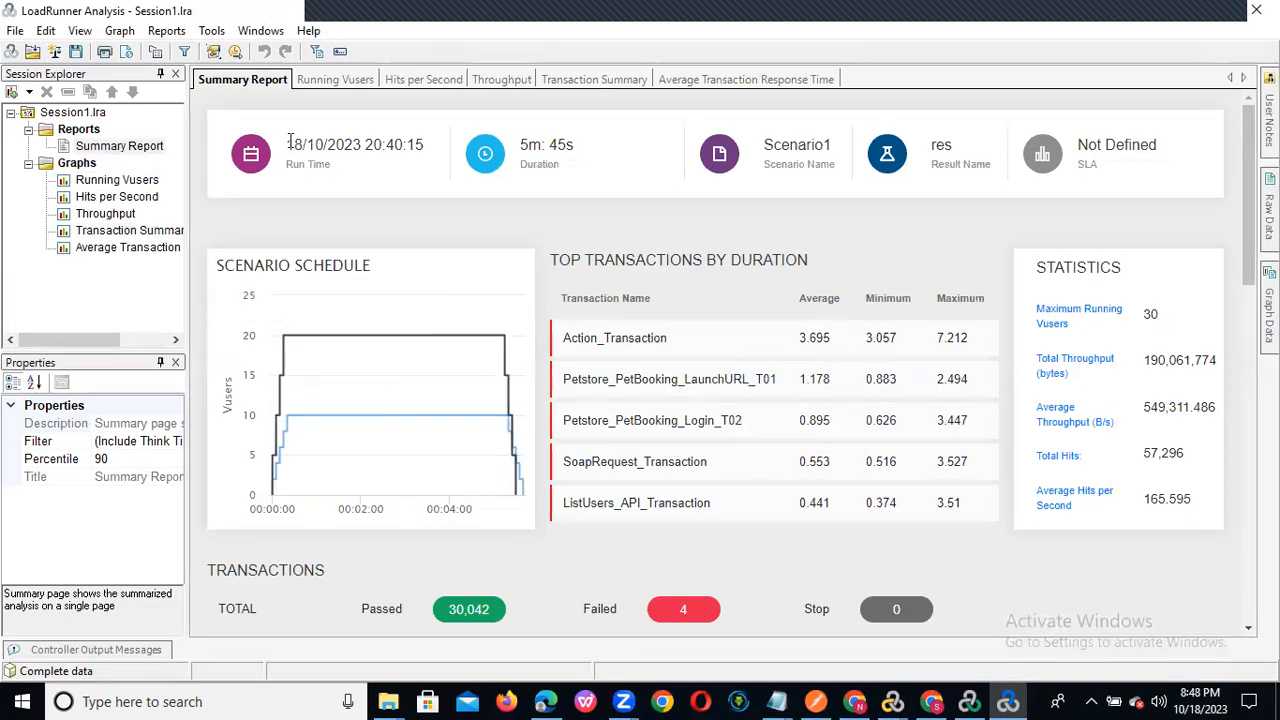
Examine the Summary Report's run time, duration, top transactions, statistics and transactions table.
left_click_drag(286, 146, 443, 151)
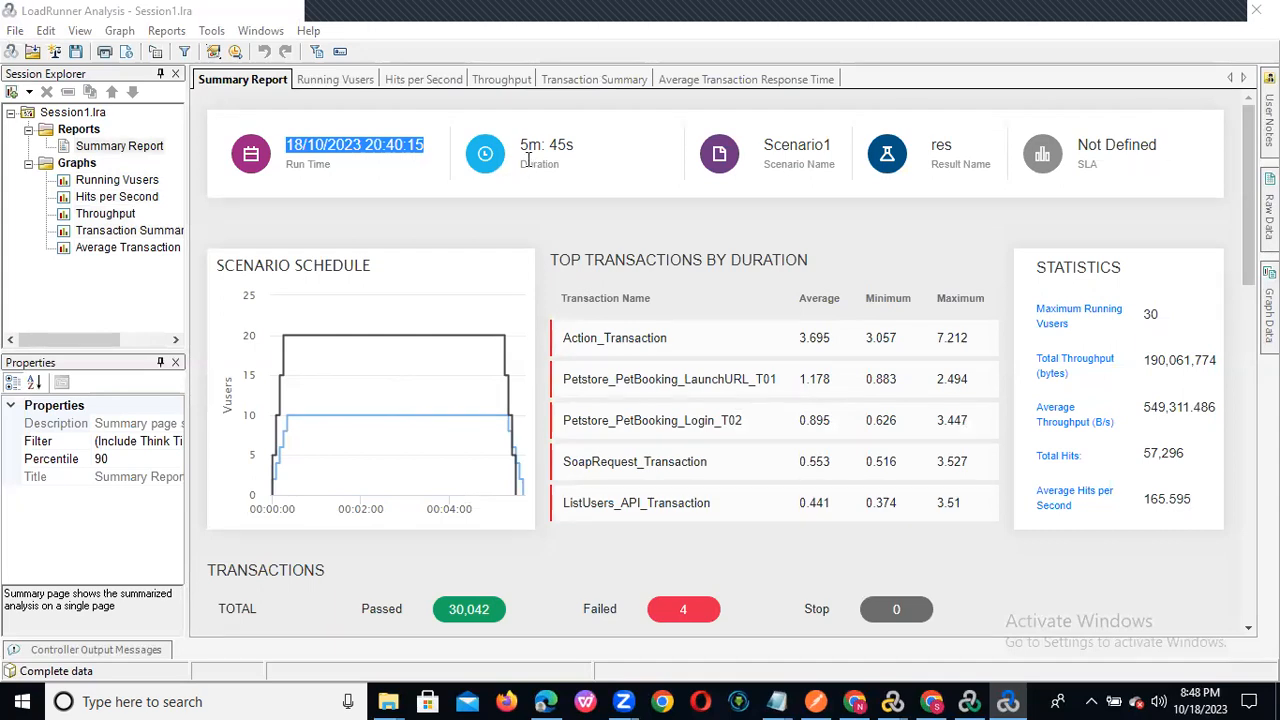
mouse_move(530, 151)
left_mouse_down()
mouse_move(577, 150)
mouse_move(522, 147)
mouse_move(541, 147)
left_mouse_up()
left_click(559, 148)
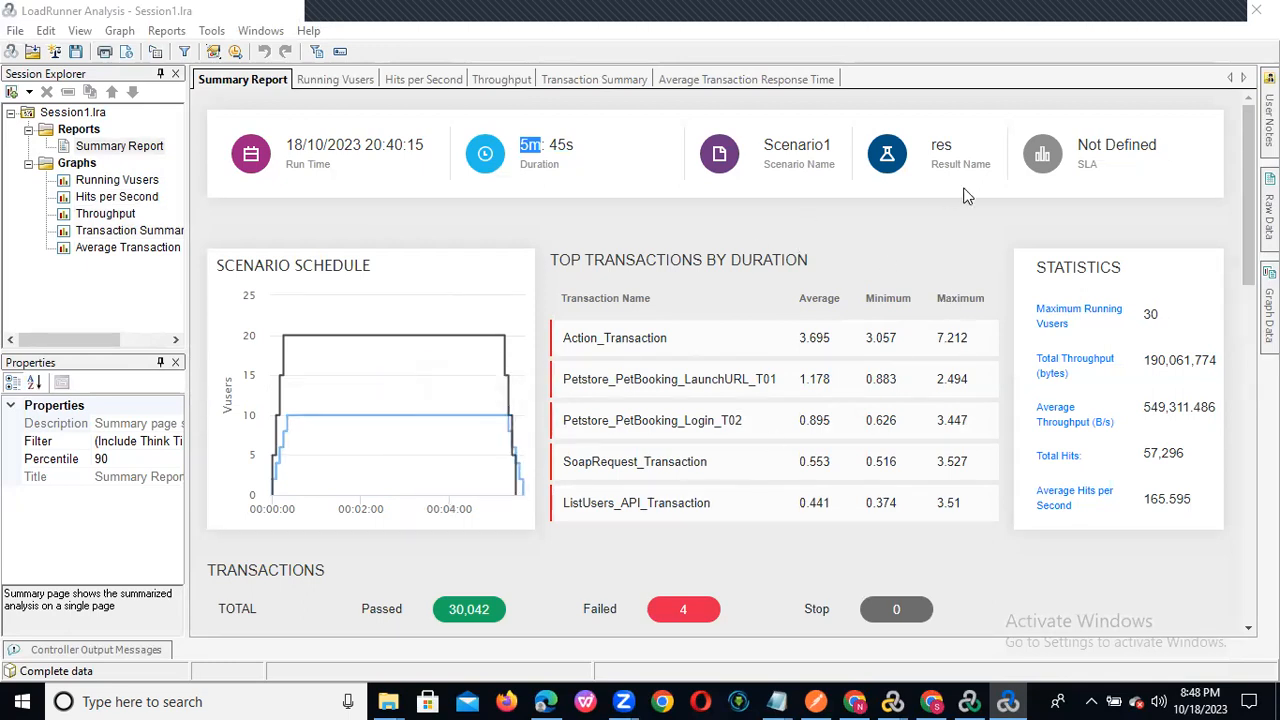
scroll(1248, 200, "down", 1)
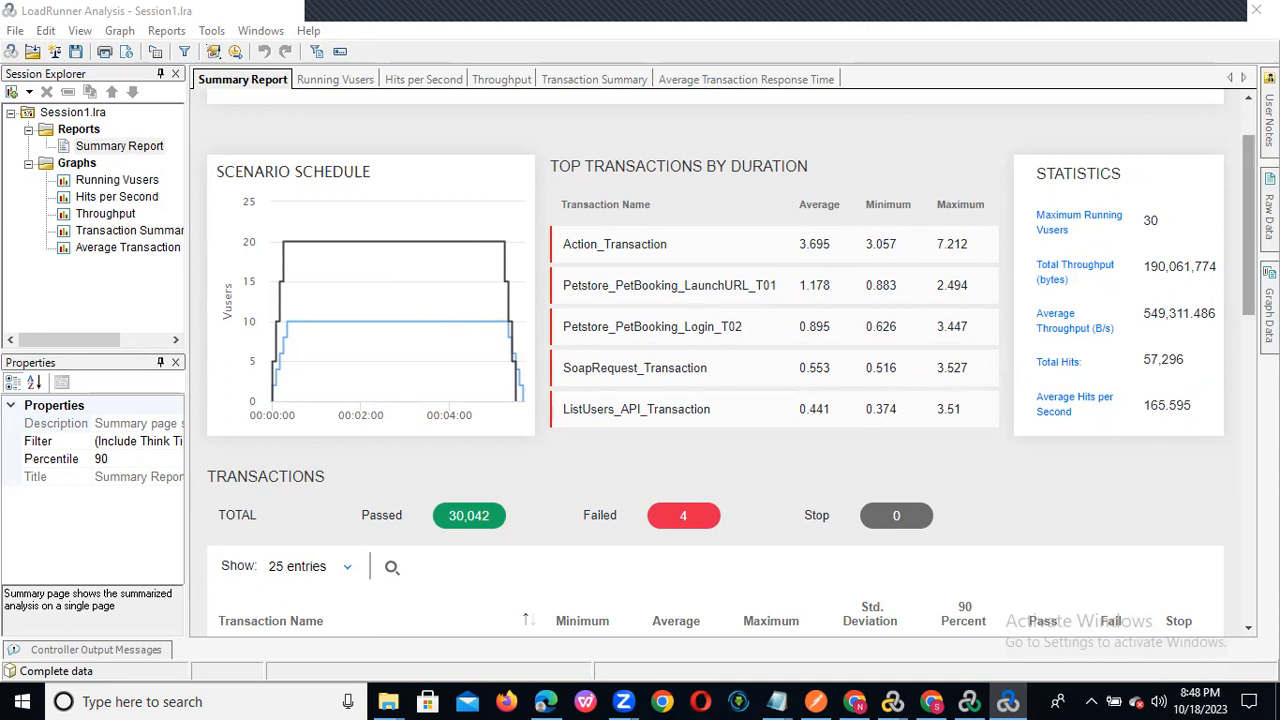
scroll(715, 363, "down", 3)
scroll(1115, 258, "down", 1)
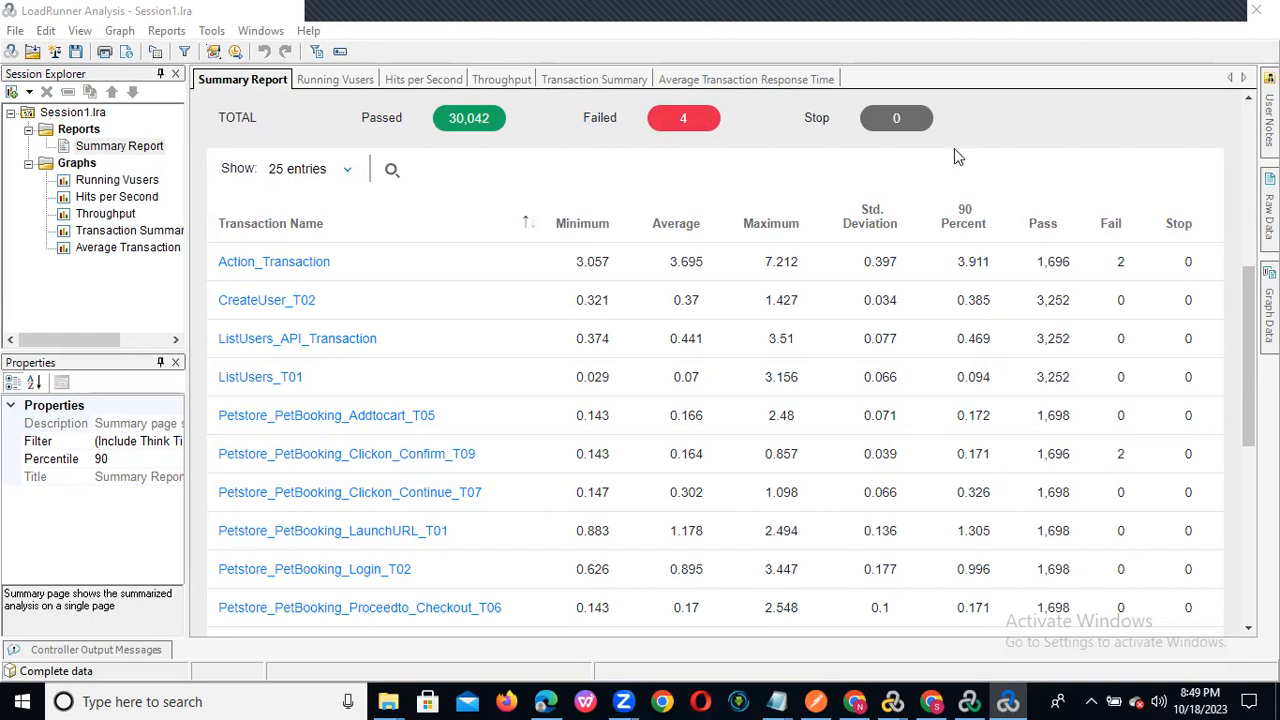
Examine the HTTP responses in the Summary Report, including the HTTP_500 total, and compare them with the failed transactions.
left_click_drag(1246, 276, 986, 484)
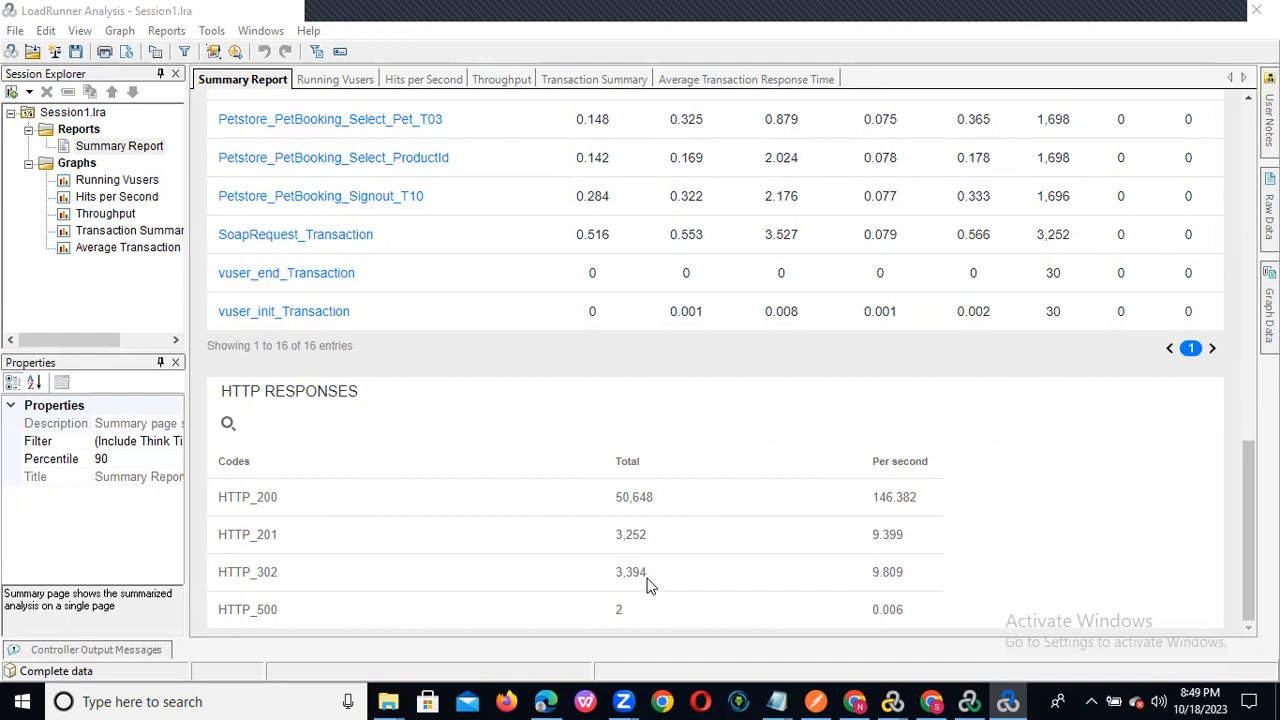
double_click(614, 610)
mouse_move(1247, 446)
left_mouse_down()
mouse_move(1238, 245)
mouse_move(1229, 325)
left_mouse_up()
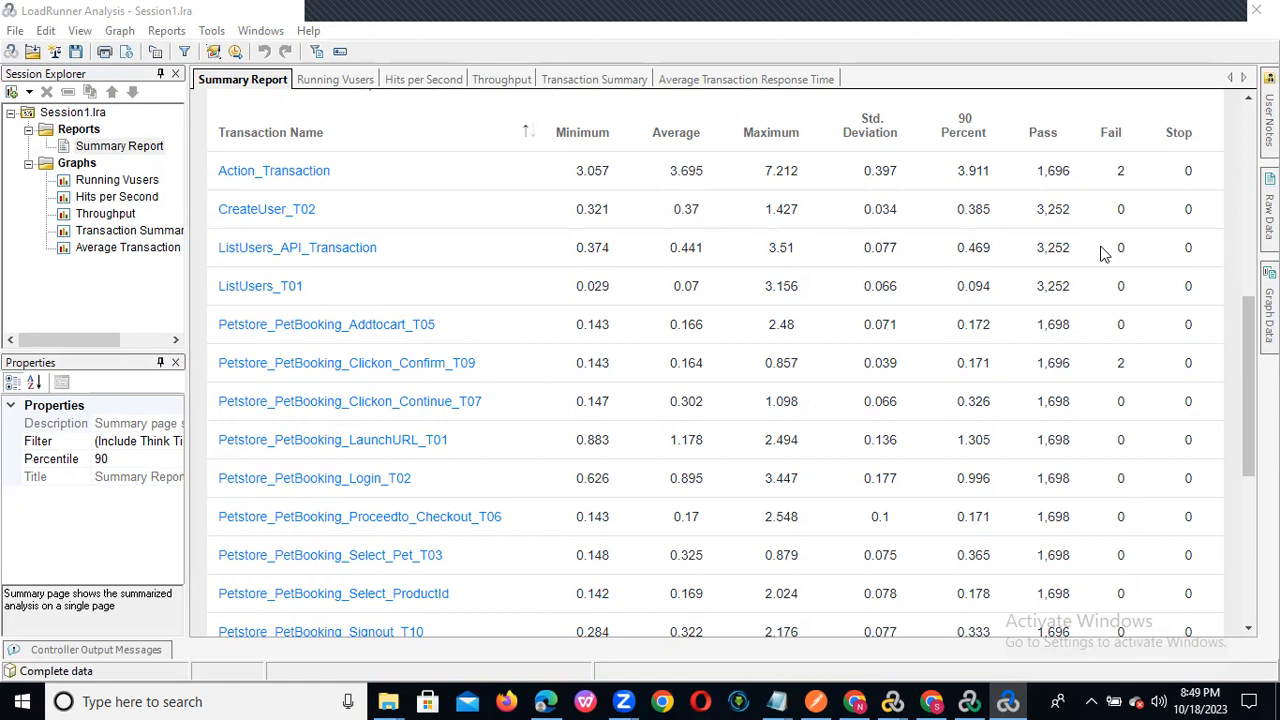
left_click(1268, 305)
left_click_drag(1248, 400, 1233, 504)
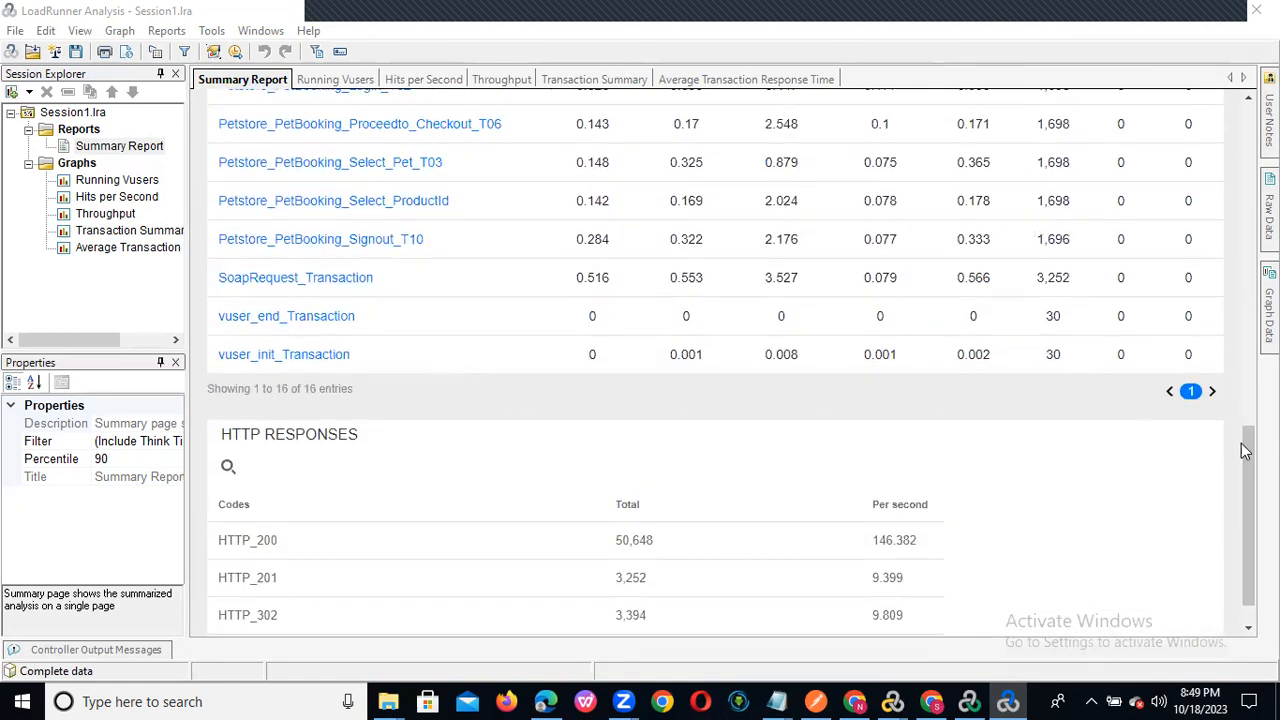
Check the report's SLA status, view the Service Level Agreement rules, and close the dialog.
left_click_drag(1247, 510, 1240, 145)
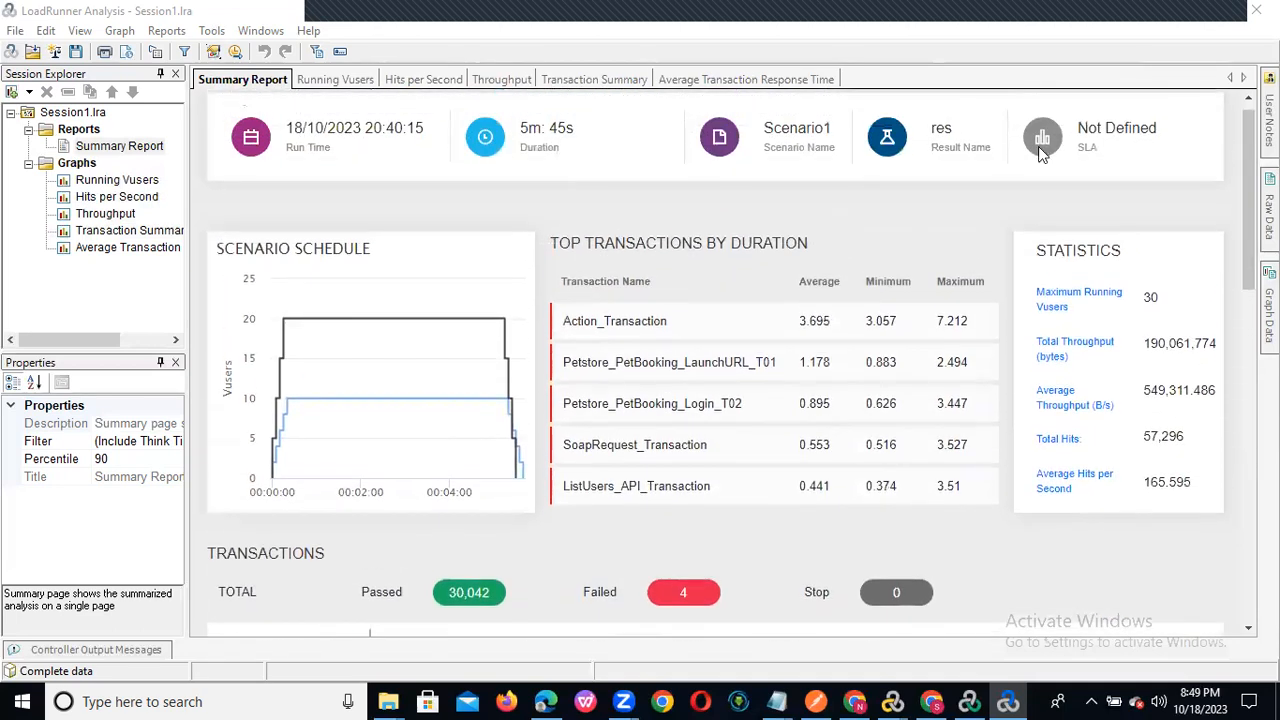
left_click(214, 51)
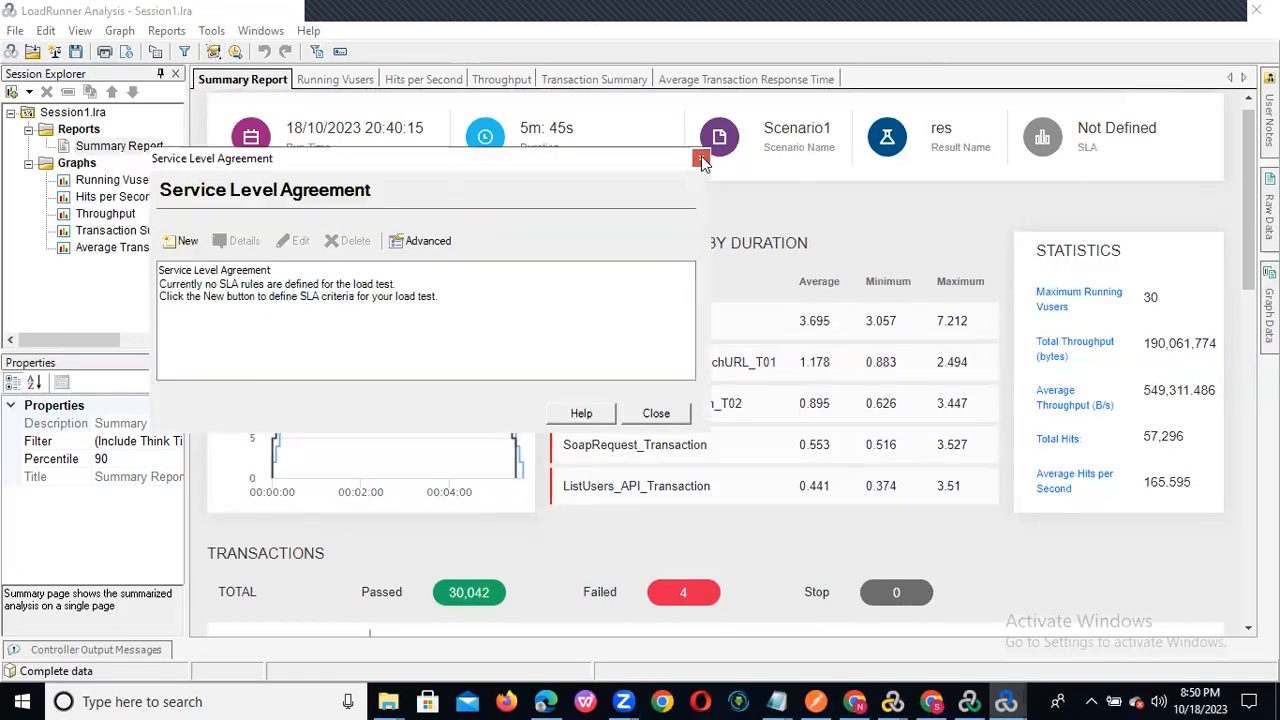
left_click(701, 158)
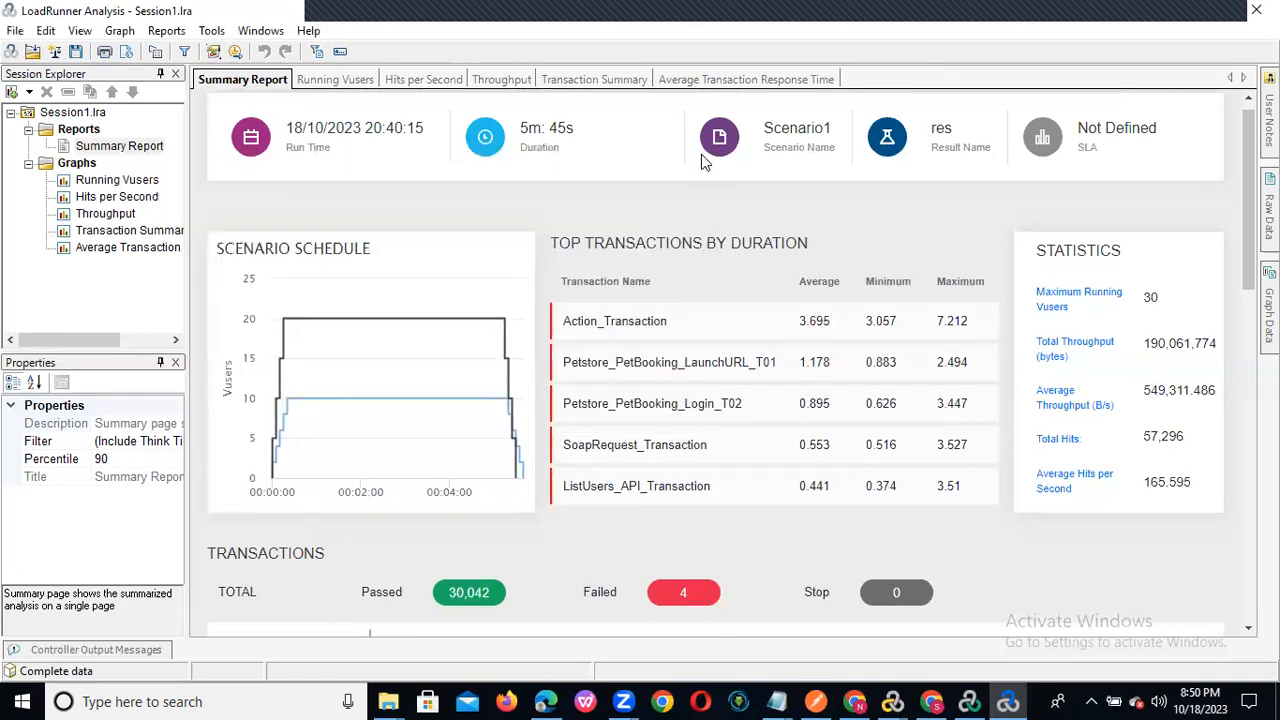
Start a global filter on Transaction Name with the values Action_Transaction, vuser_end_Transaction and vuser_init_Transaction.
left_click(185, 53)
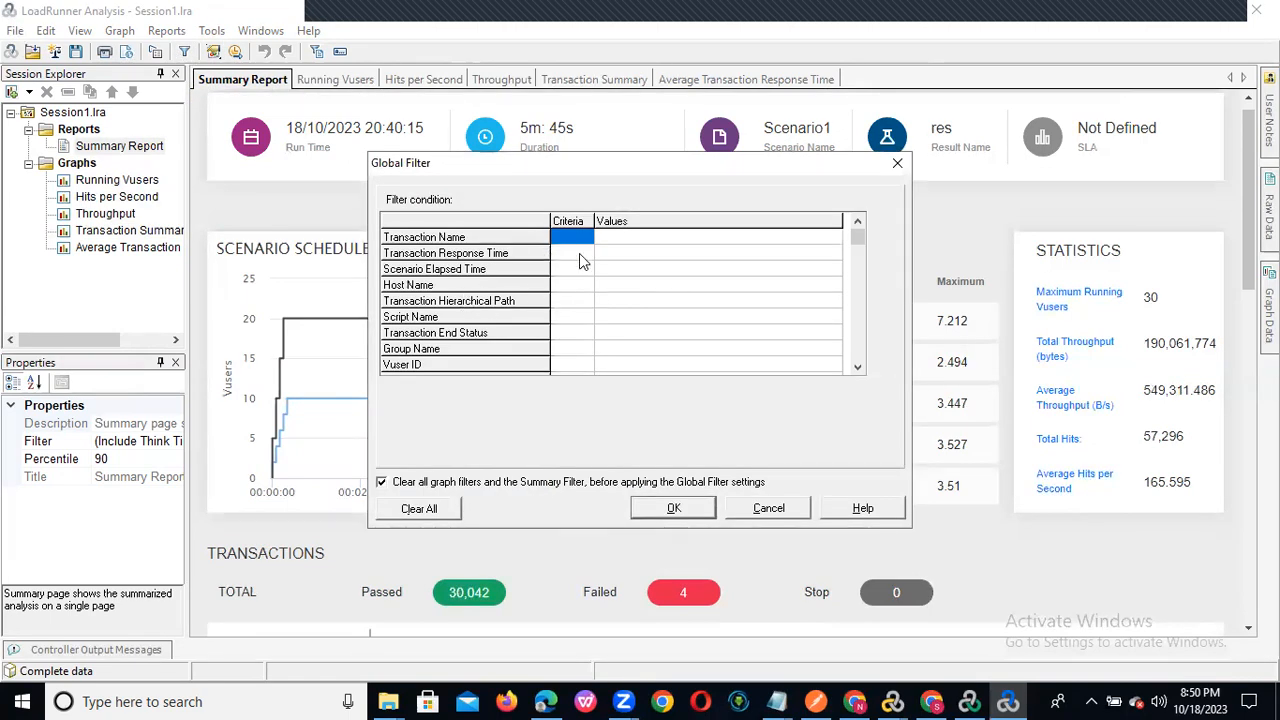
left_click(726, 240)
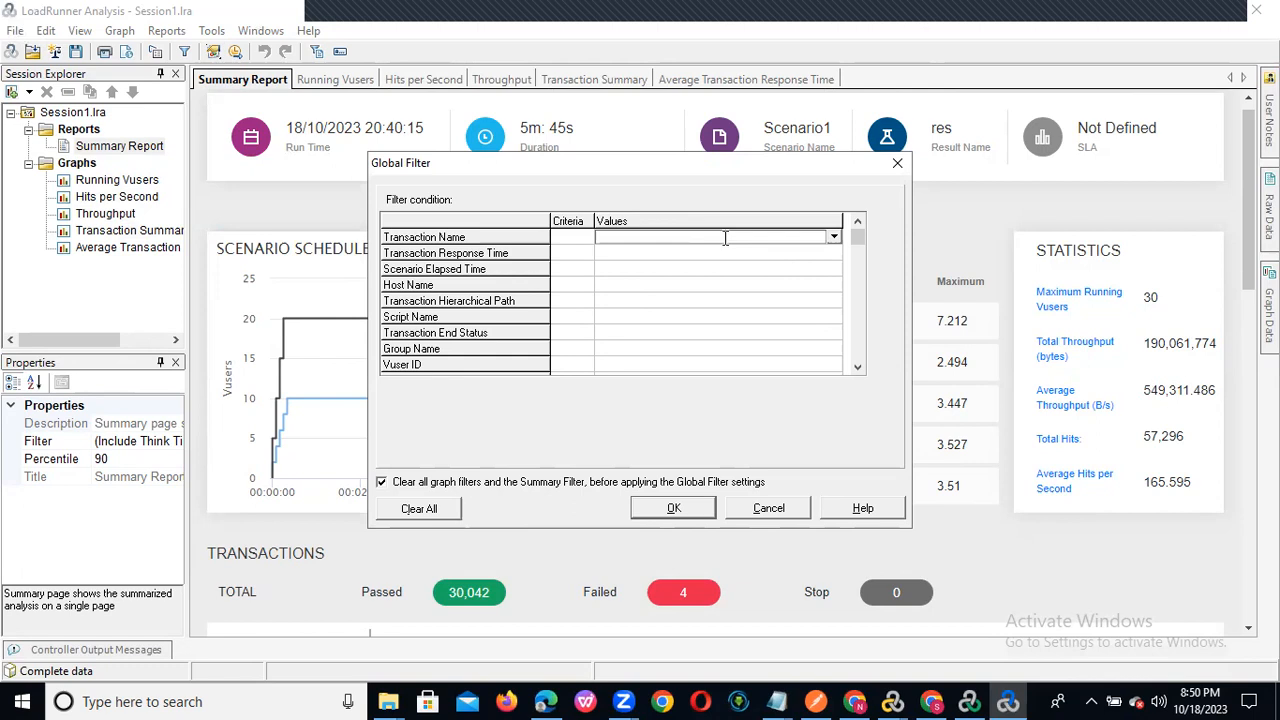
left_click(833, 236)
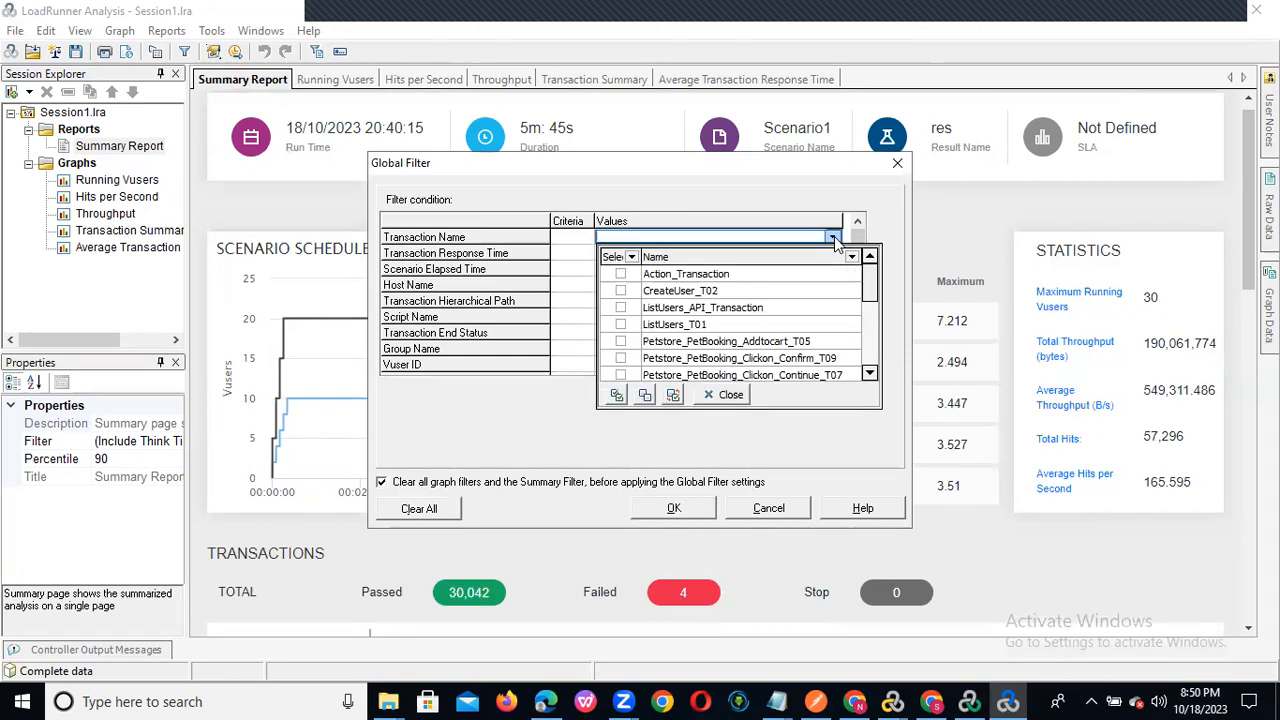
left_click(619, 275)
left_click_drag(871, 294, 873, 362)
left_click(620, 341)
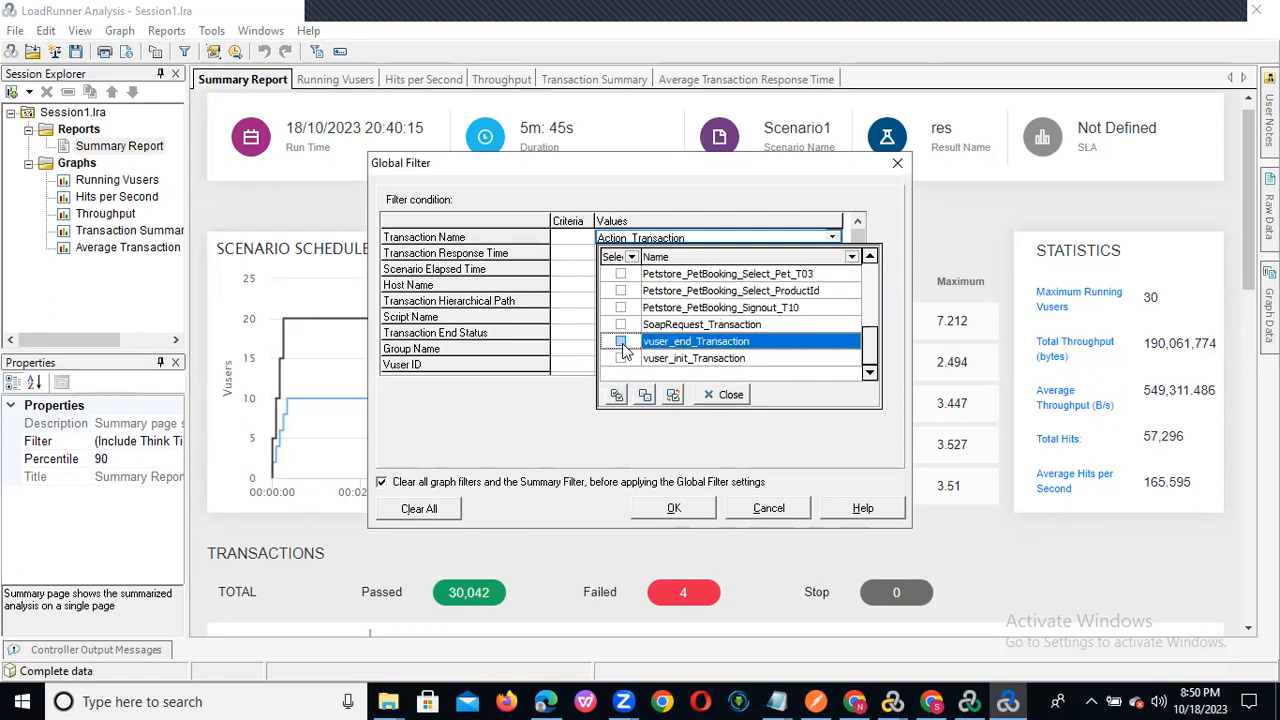
left_click(620, 358)
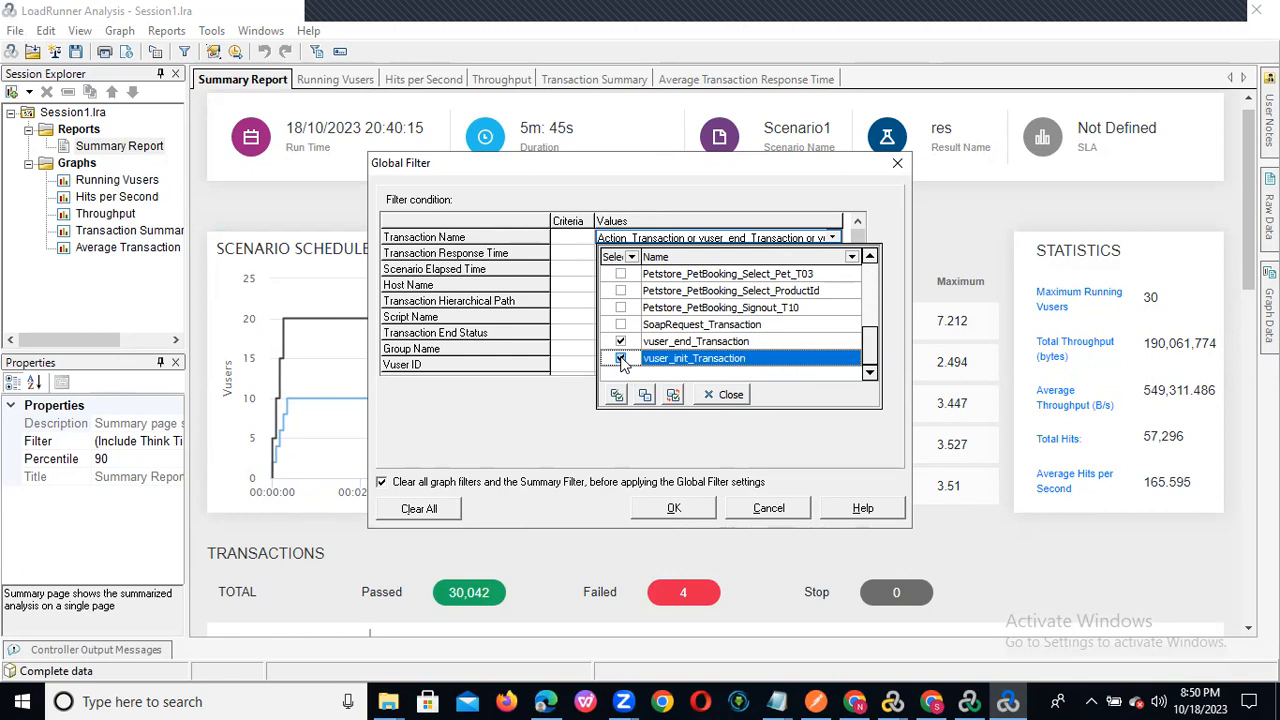
Set the Transaction Name criteria to <> so the chosen transactions are excluded, and apply the global filter.
left_click(578, 245)
left_click(578, 245)
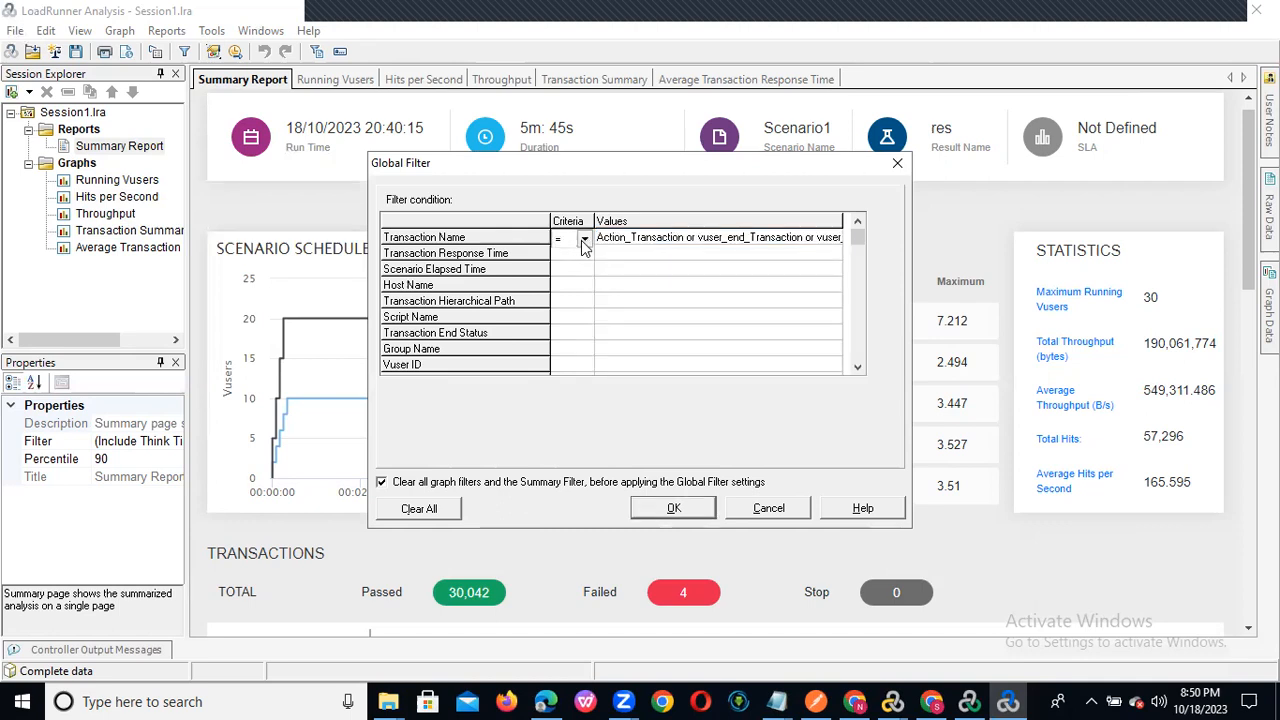
left_click(584, 240)
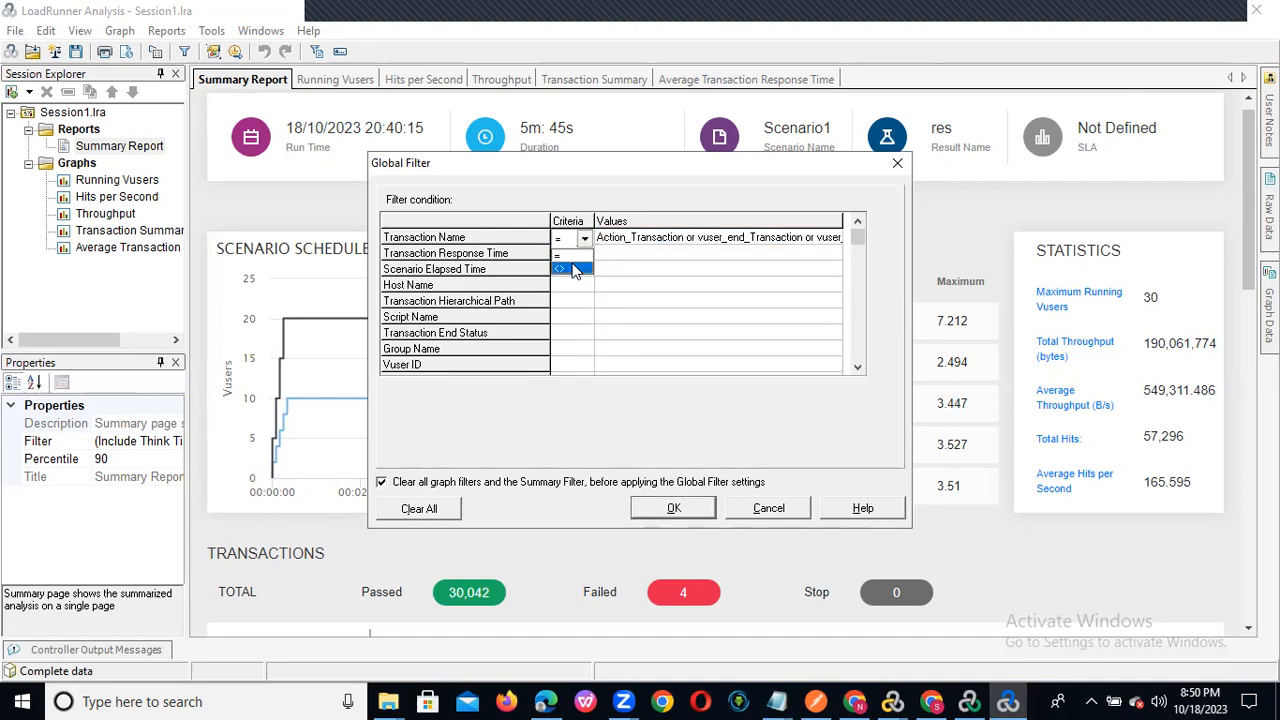
left_click(575, 270)
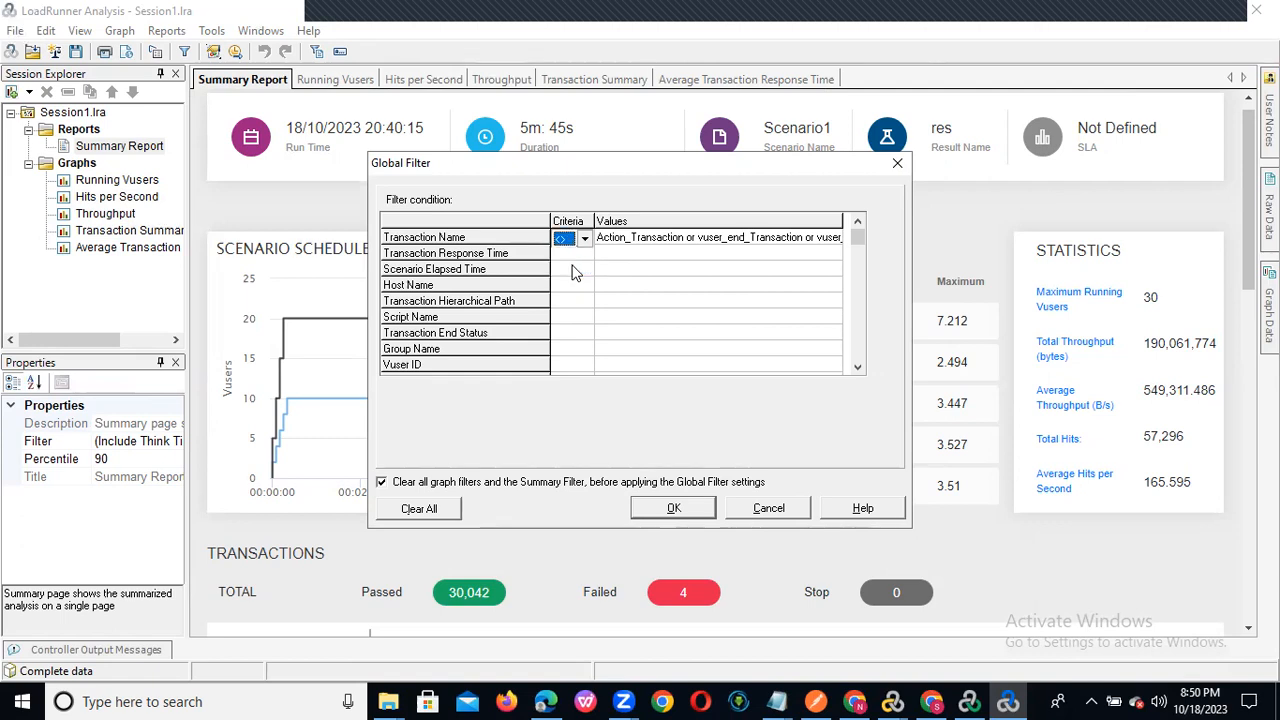
left_click(671, 509)
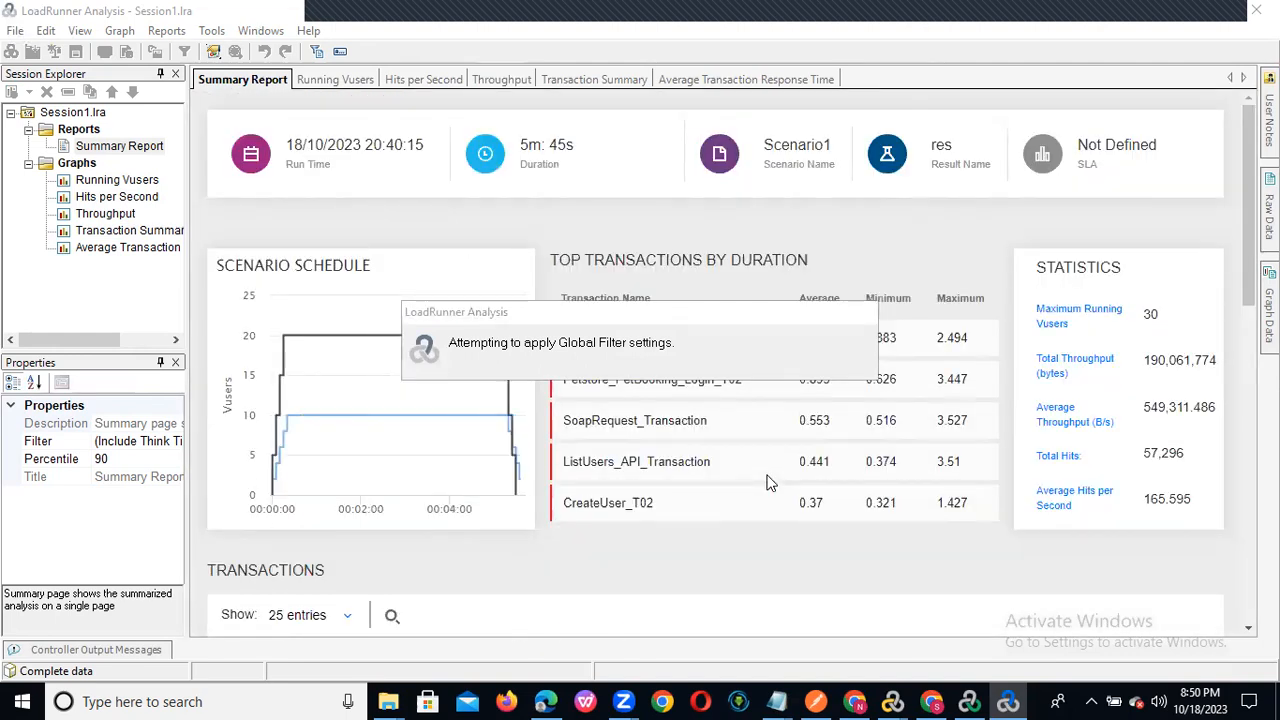
Review the filtered transactions table in the Summary Report, including each transaction's pass and fail counts.
scroll(1237, 400, "down", 5)
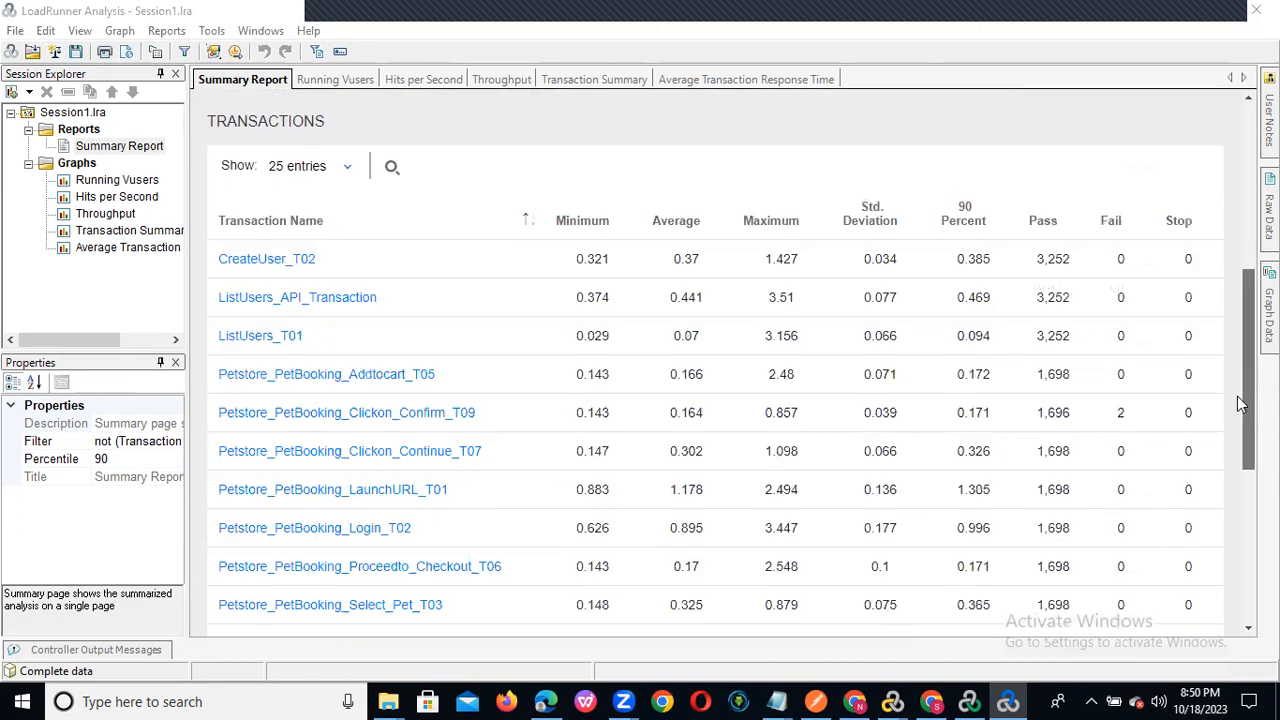
scroll(1237, 400, "down", 3)
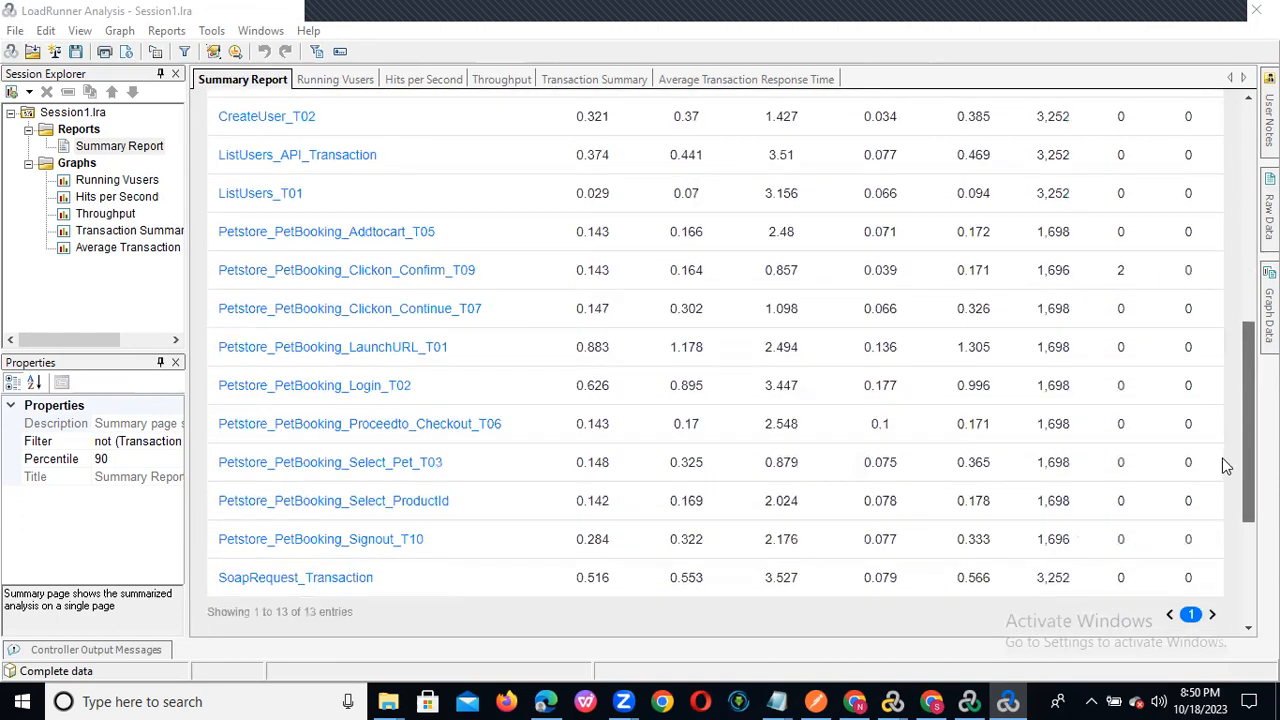
scroll(1218, 430, "up", 2)
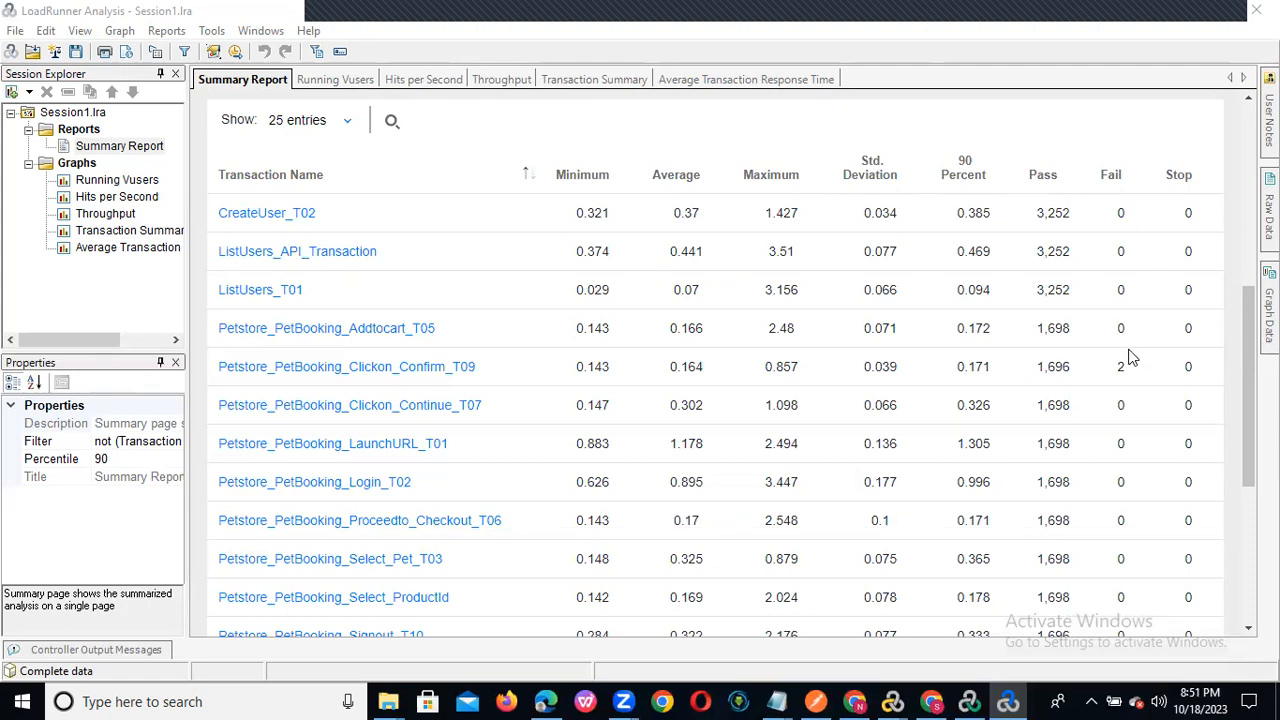
mouse_move(1247, 340)
left_mouse_down()
mouse_move(1243, 440)
mouse_move(1230, 279)
mouse_move(1232, 362)
mouse_move(1236, 318)
left_mouse_up()
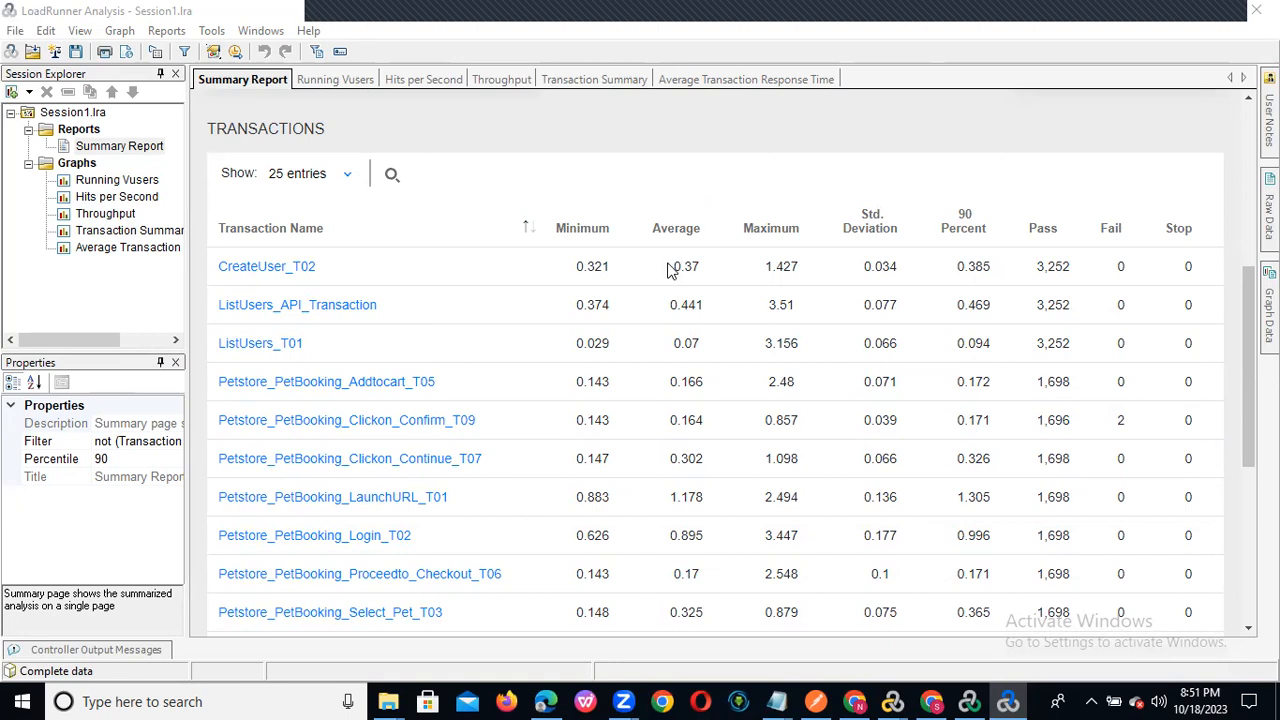
Examine the average response time of CreateUser_T02 and the maximum times of Petstore_PetBooking_LaunchURL_T01 and Petstore_PetBooking_Addtocart_T05, checking the rest of the table too.
left_click_drag(676, 265, 702, 265)
left_click_drag(765, 495, 800, 505)
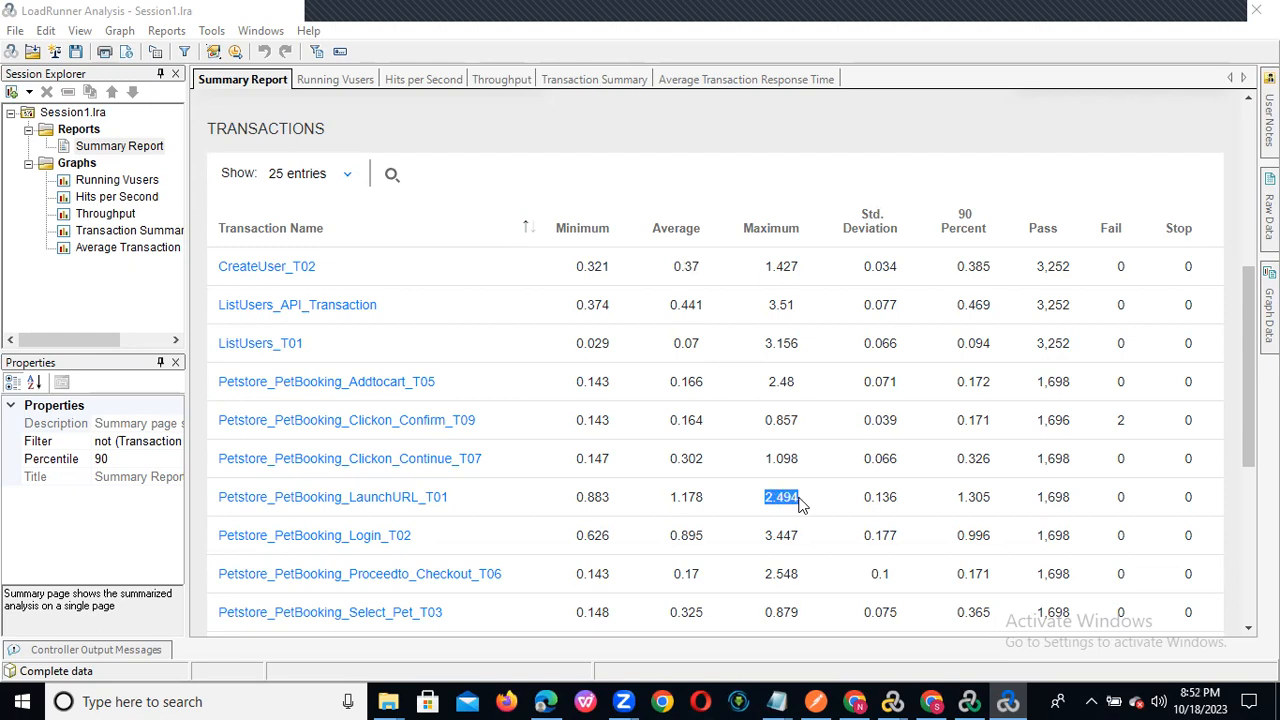
left_click(800, 505)
left_click_drag(772, 381, 800, 390)
mouse_move(1248, 400)
left_mouse_down()
mouse_move(1248, 468)
mouse_move(1235, 412)
left_mouse_up()
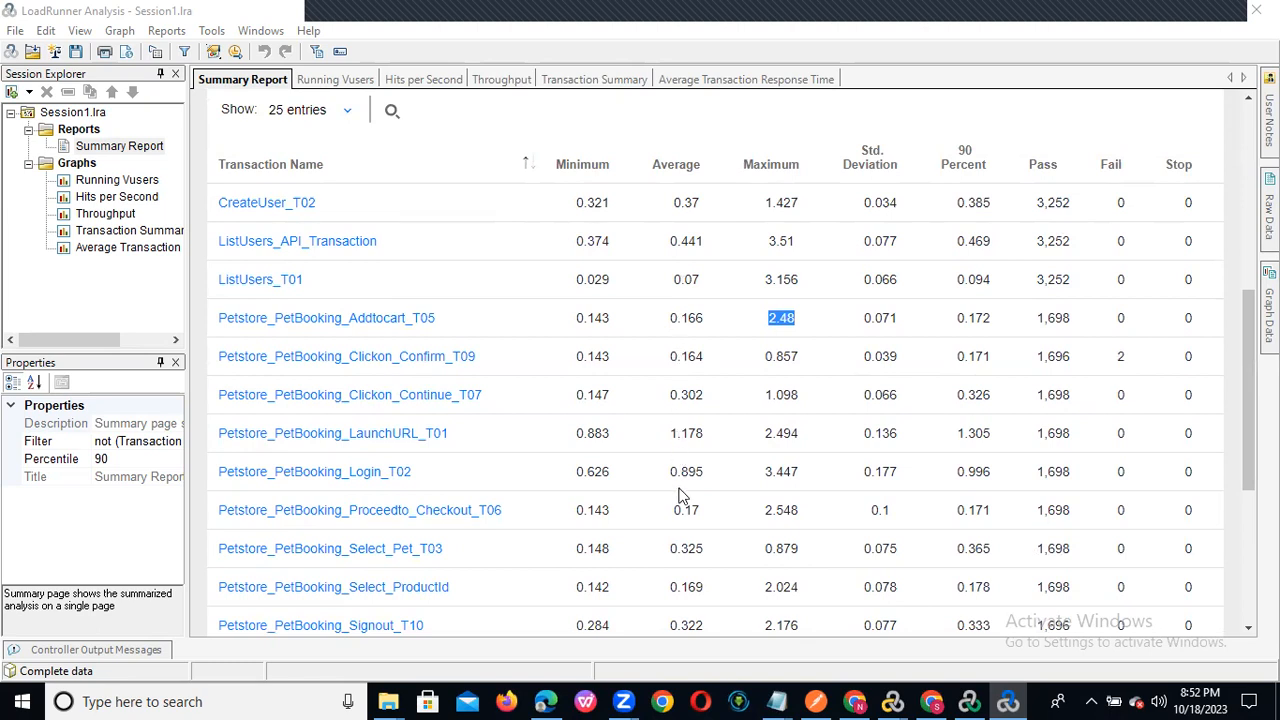
mouse_move(1246, 420)
left_mouse_down()
mouse_move(1243, 470)
mouse_move(1226, 364)
mouse_move(1241, 433)
left_mouse_up()
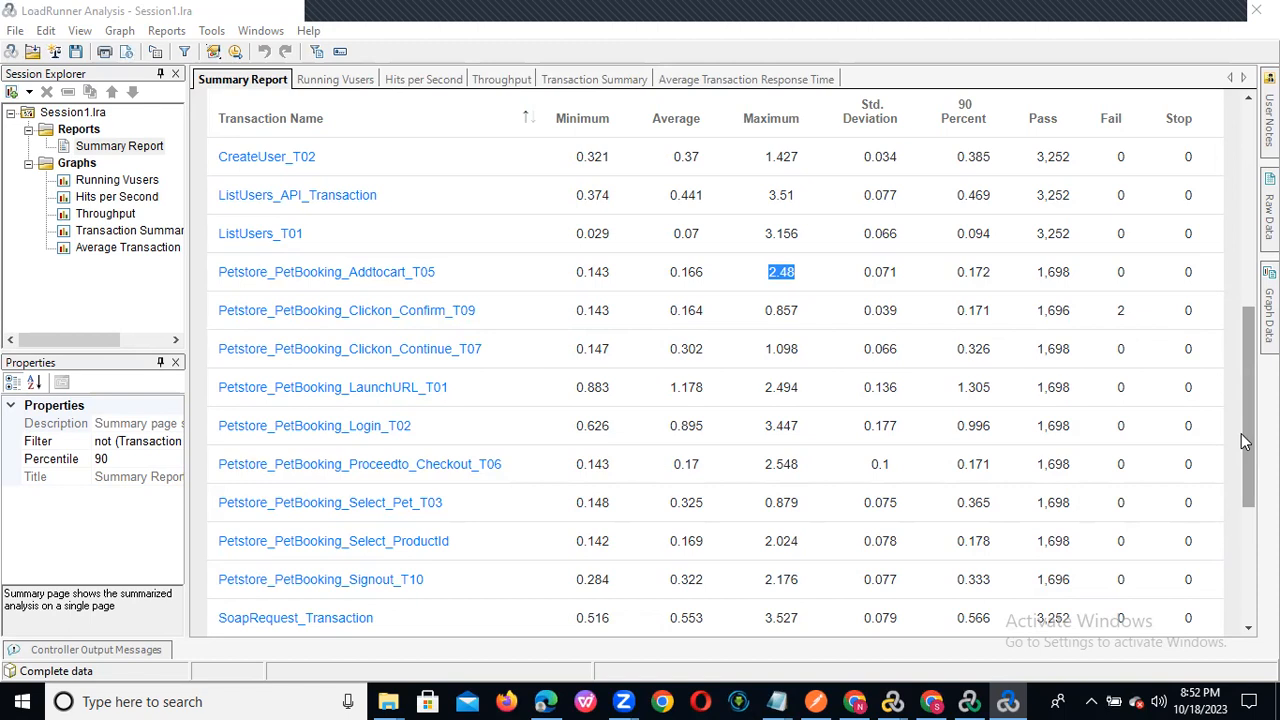
left_click_drag(1243, 440, 1220, 360)
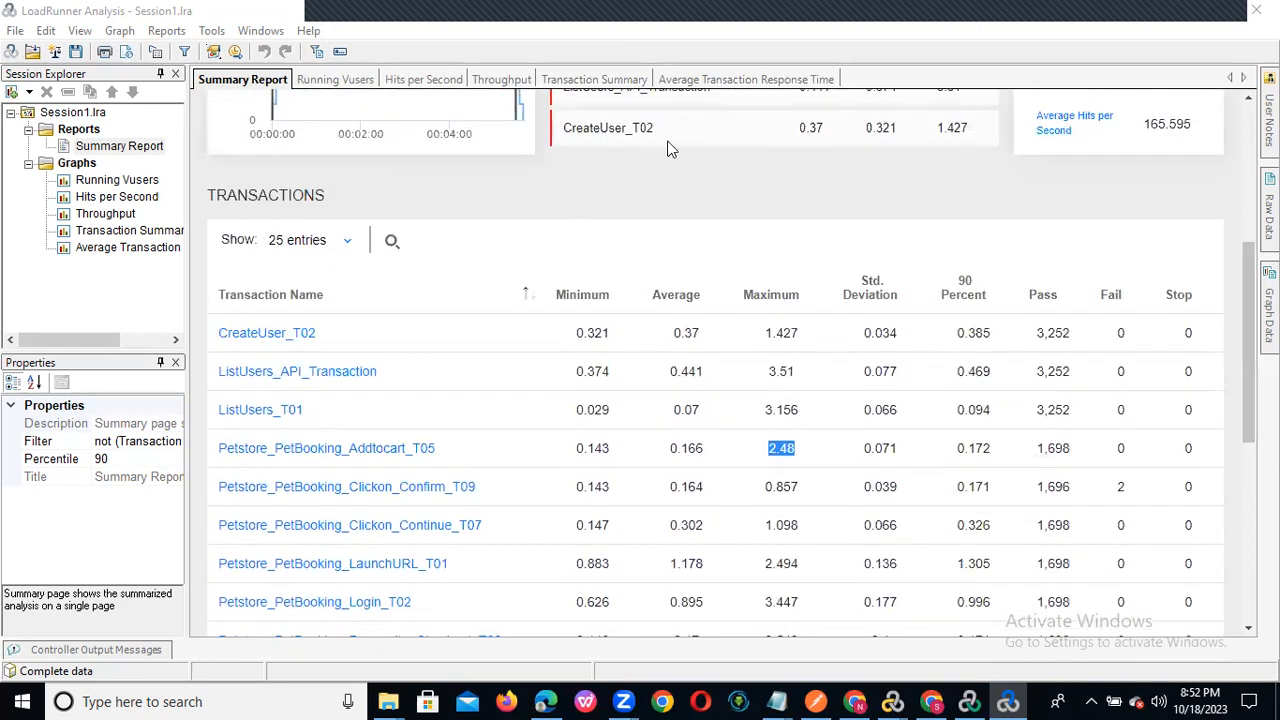
View the Running Vusers, Hits per Second, Throughput and Transaction Summary graphs one after another.
left_click(118, 181)
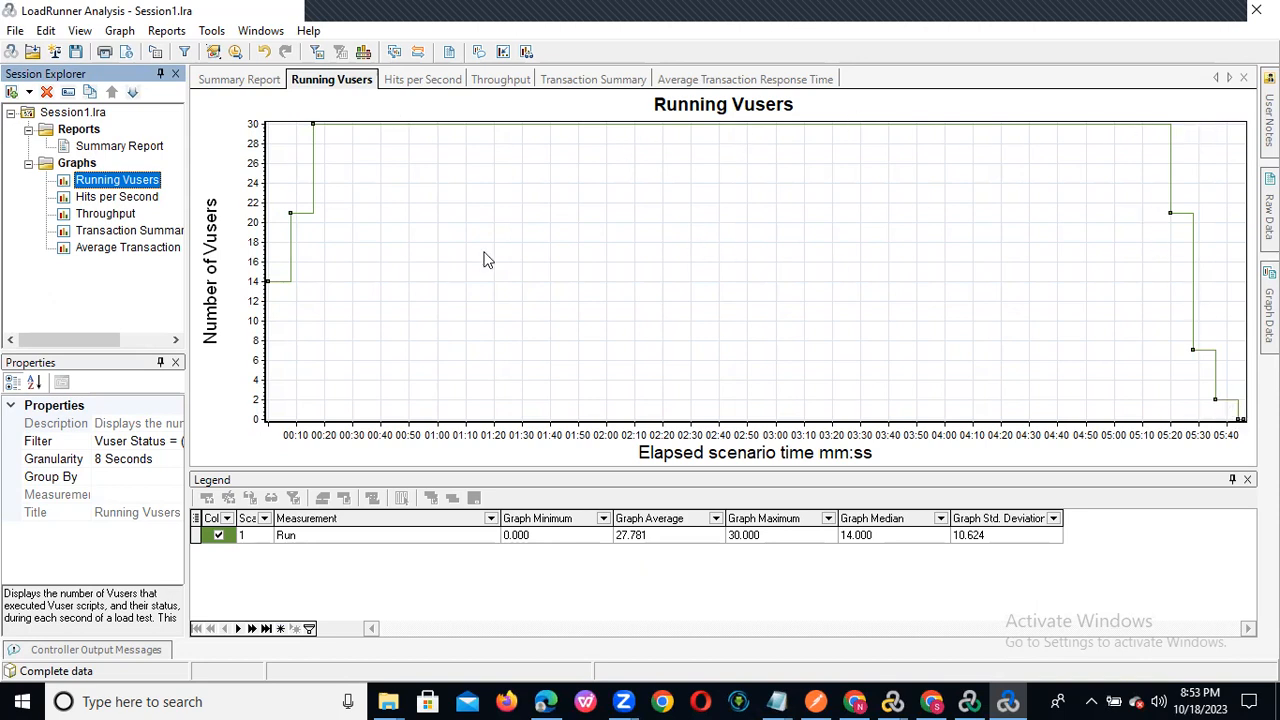
left_click(138, 198)
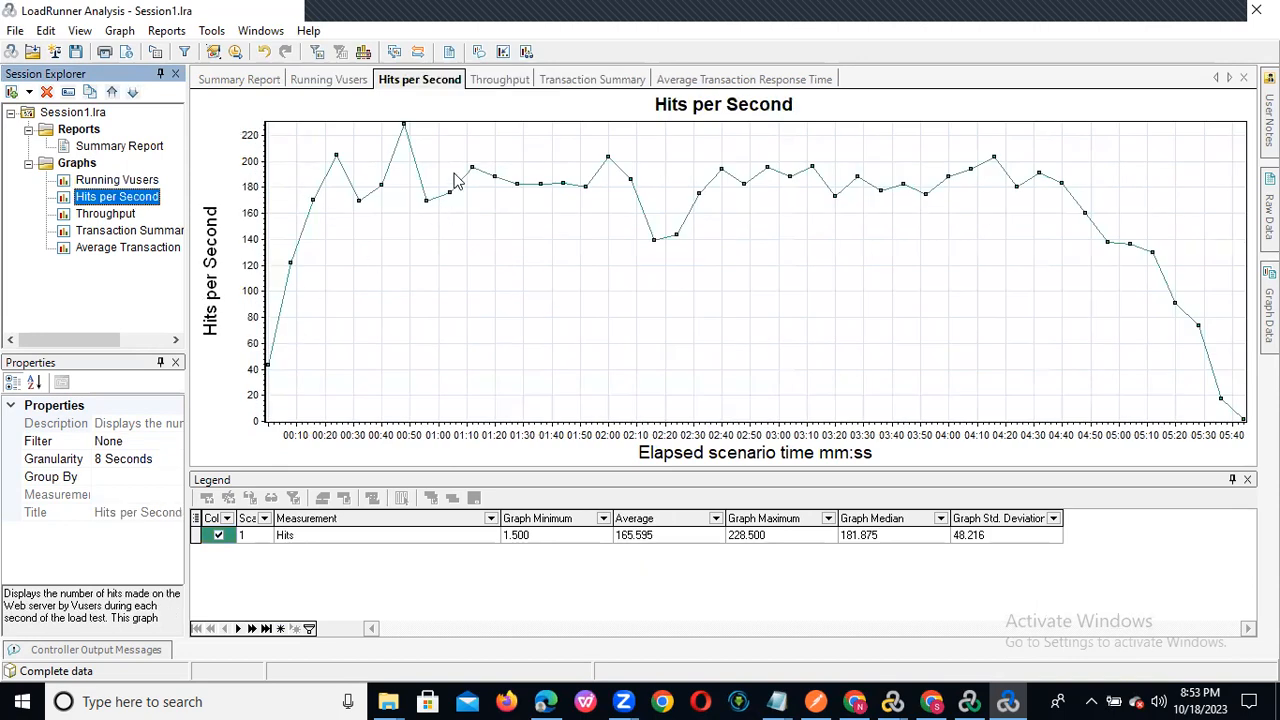
left_click(108, 214)
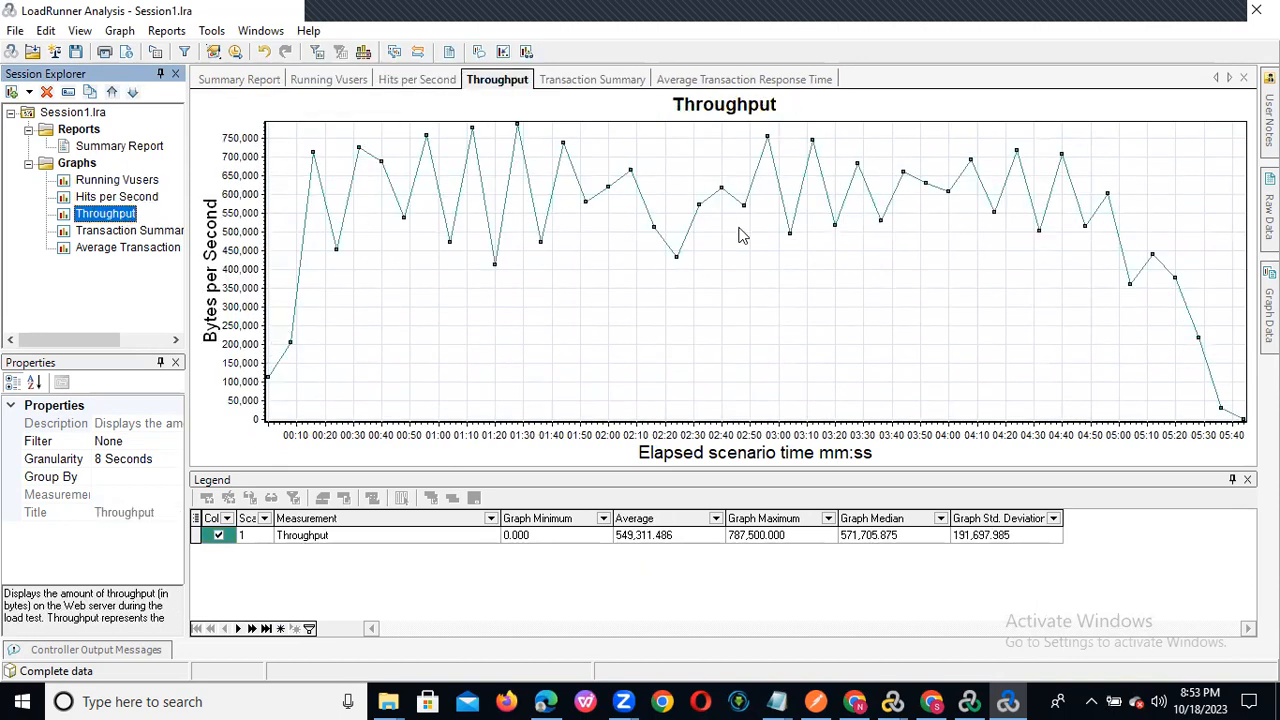
left_click(147, 234)
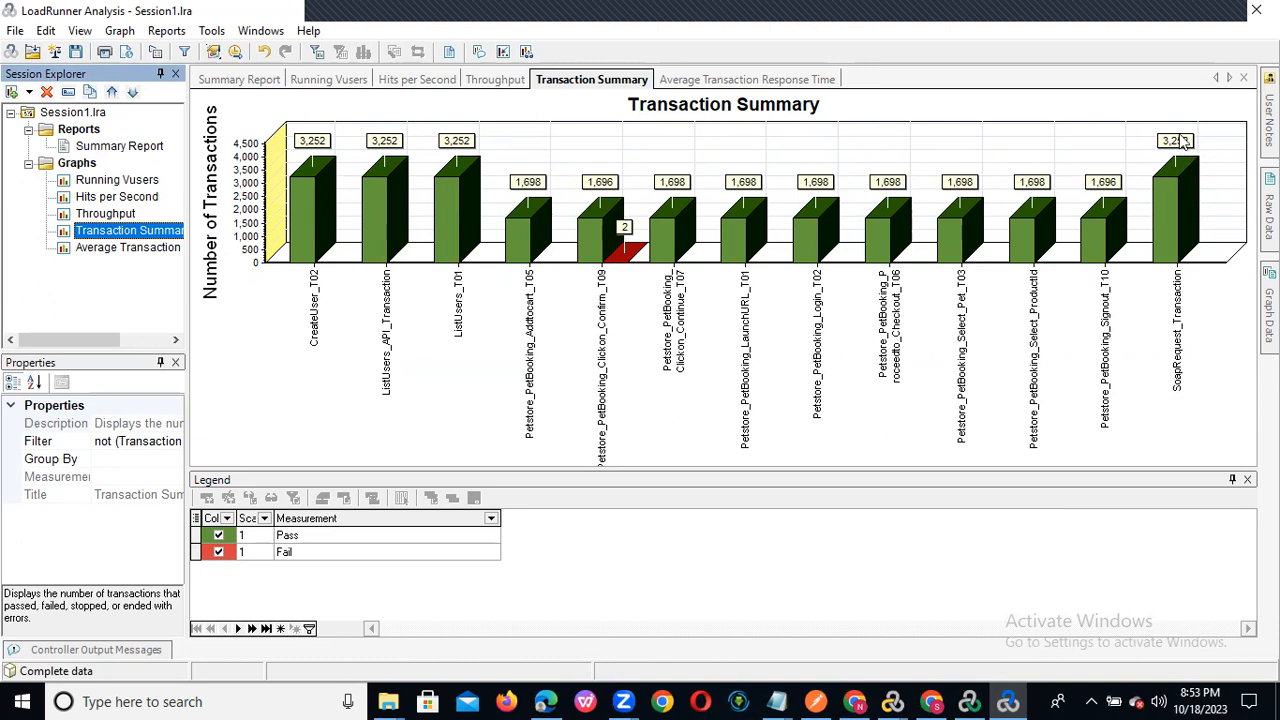
View the Average Transaction Response Time graph, highlight the Petstore_PetBooking_LaunchURL_T01 line, and widen the Session Explorer to show full graph names.
left_click(102, 248)
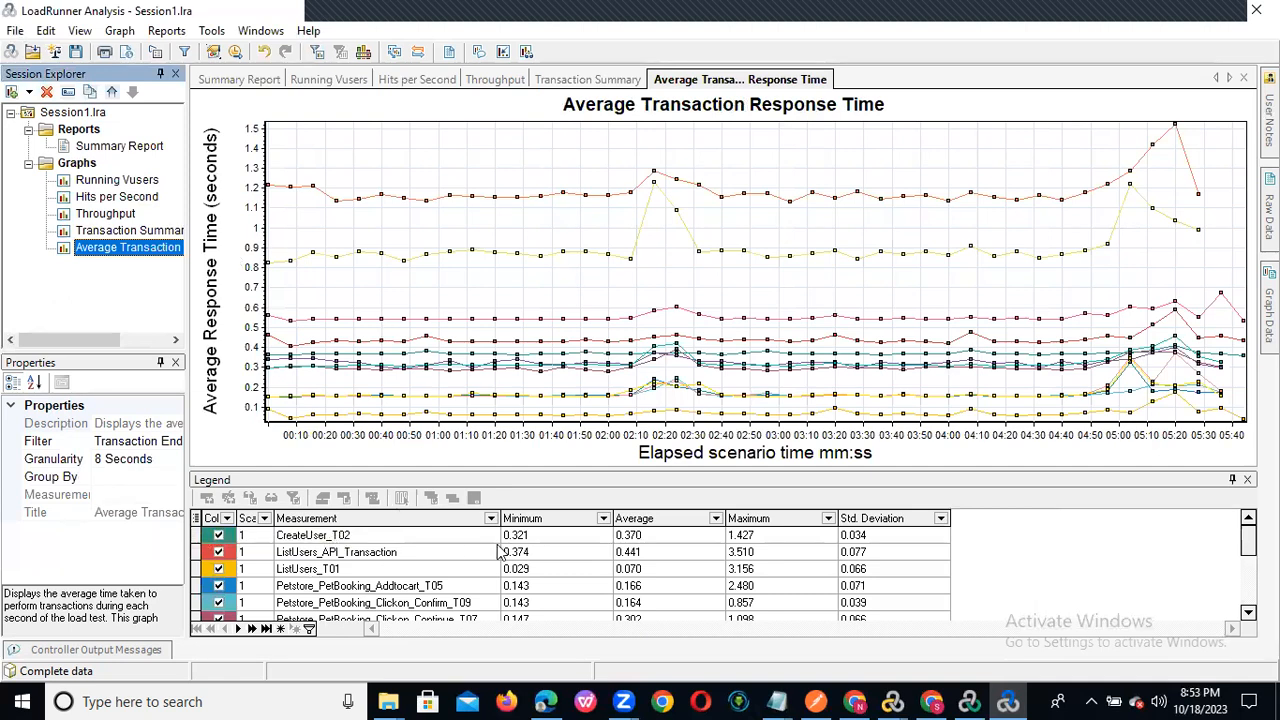
left_click(600, 200)
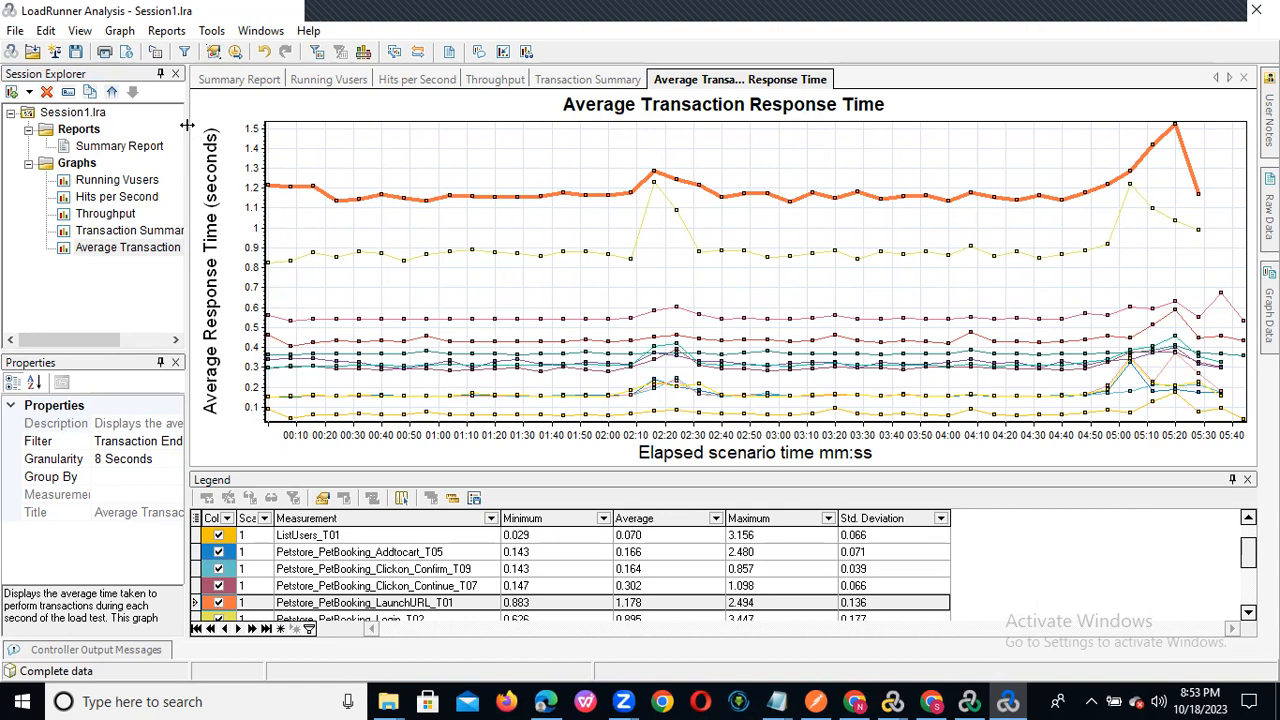
left_click_drag(202, 125, 248, 125)
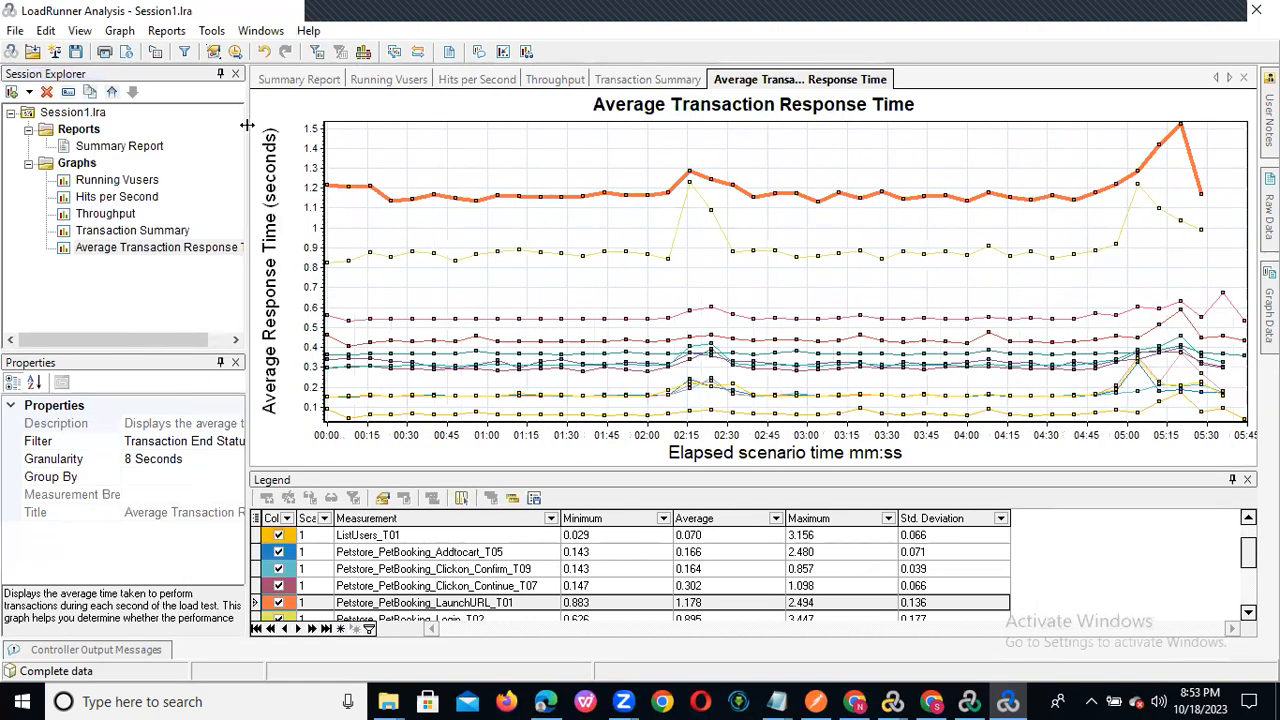
Start creating an HTML report and choose the Desktop as its save location.
left_click(165, 31)
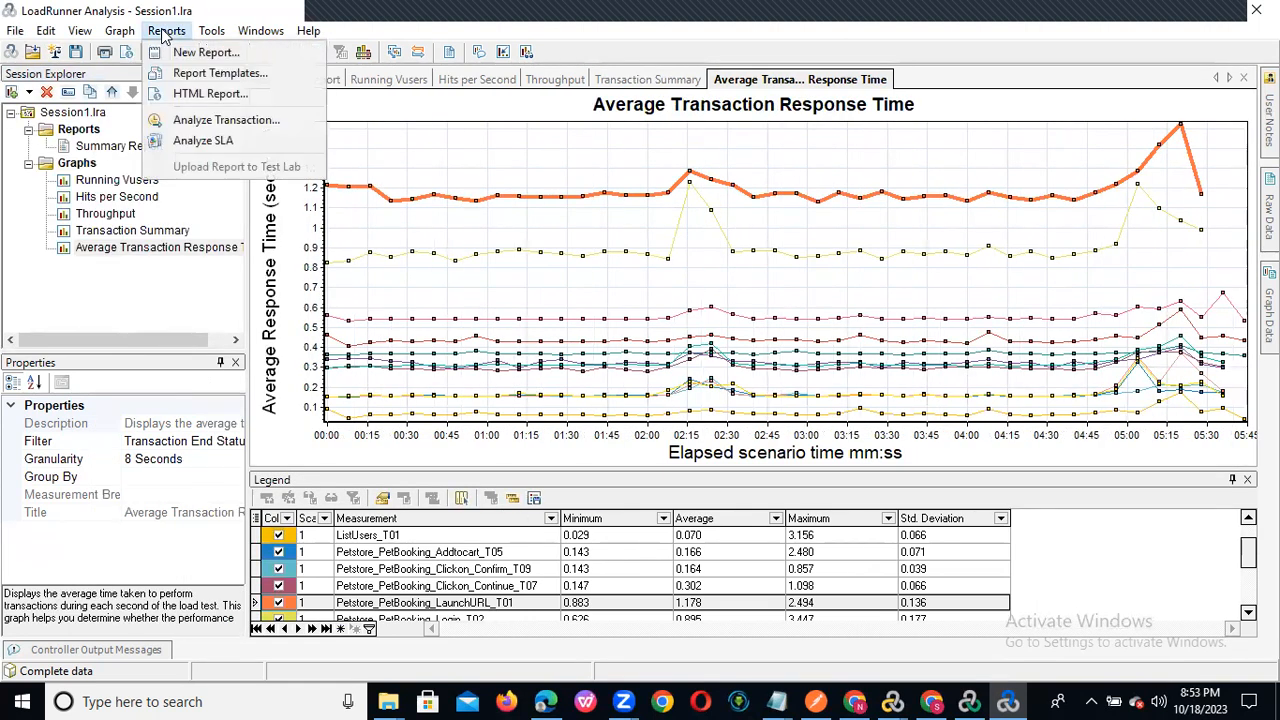
left_click(247, 93)
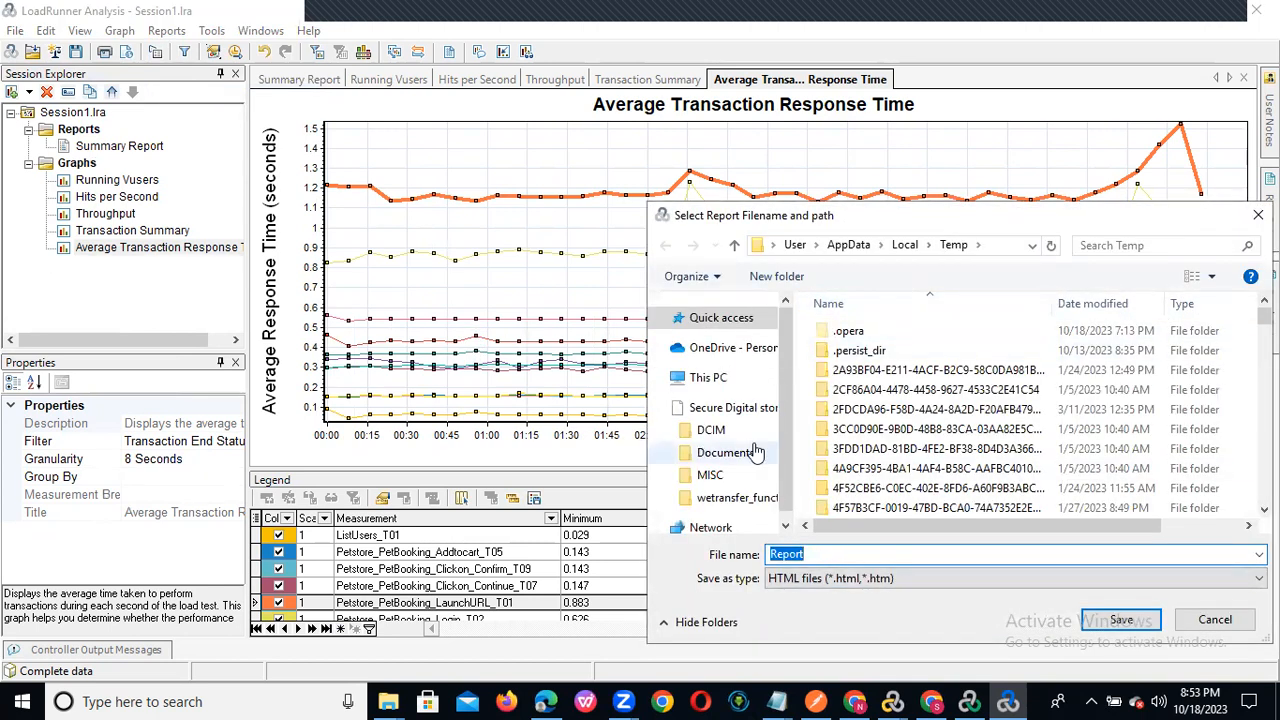
scroll(785, 354, "down", 1)
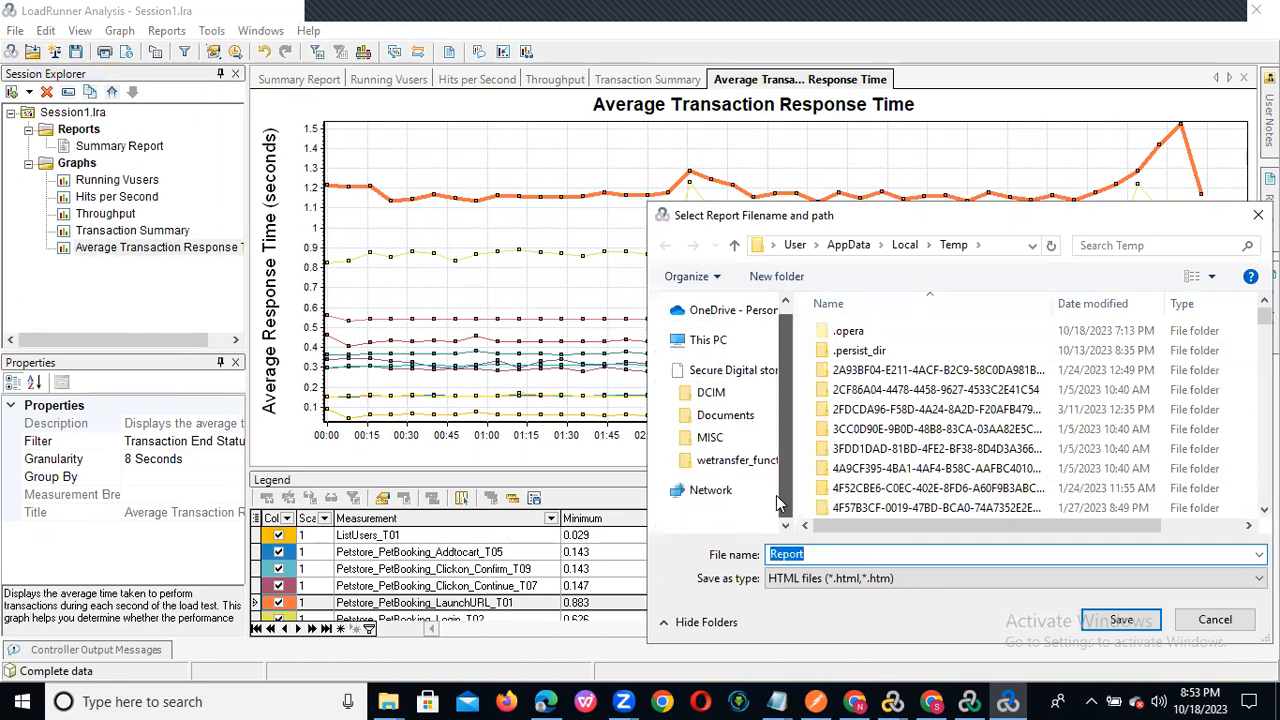
scroll(797, 345, "up", 1)
left_click(707, 379)
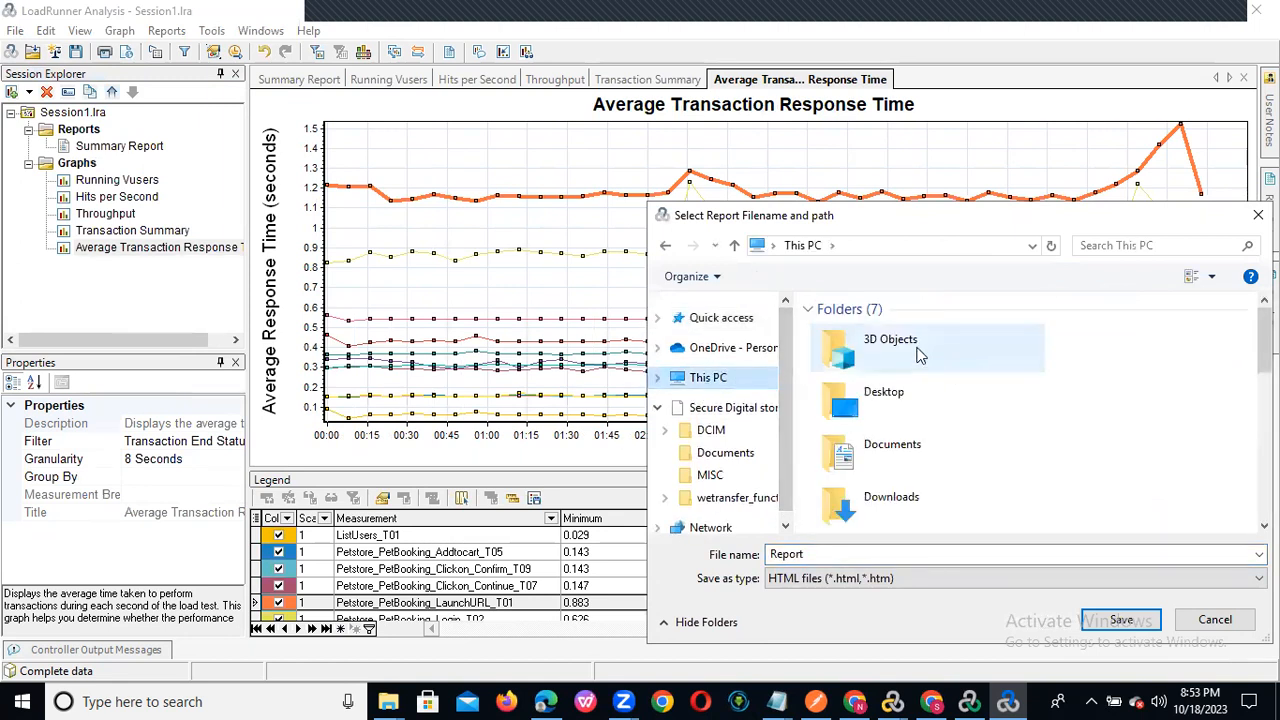
double_click(881, 411)
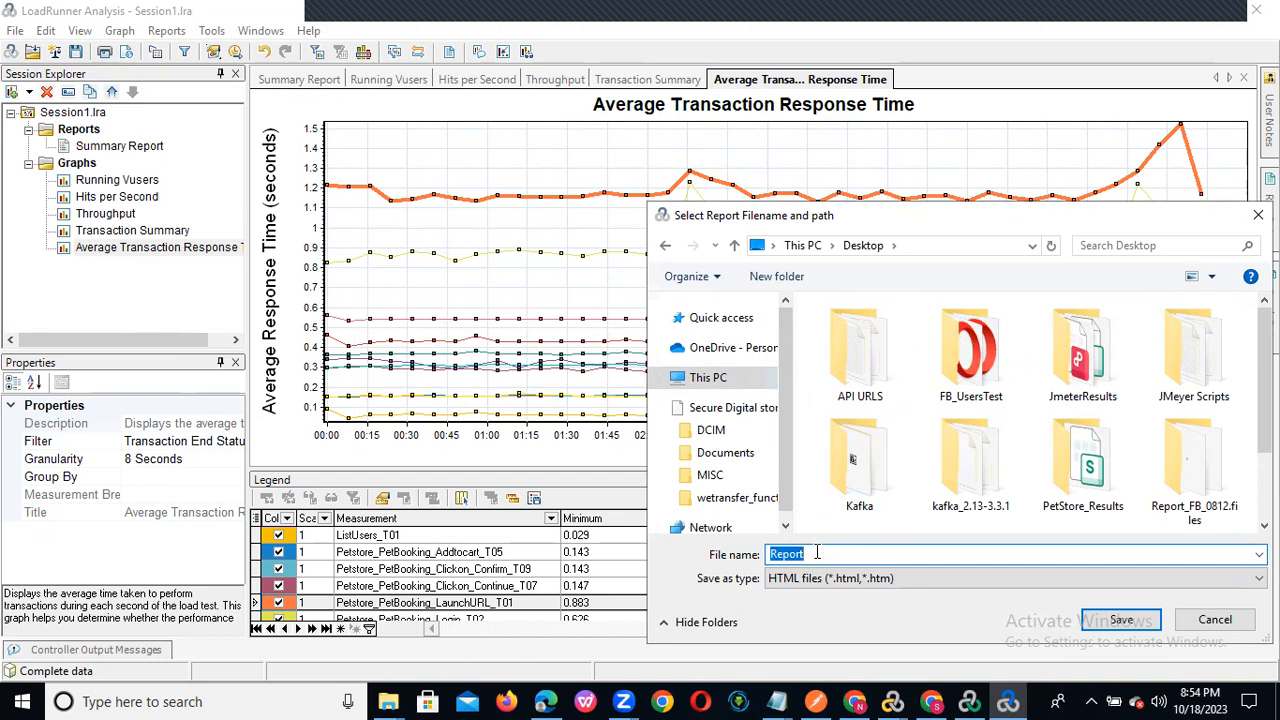
Name the HTML report PetStoreBaselineTestResults_02023 and save it.
type("Pet")
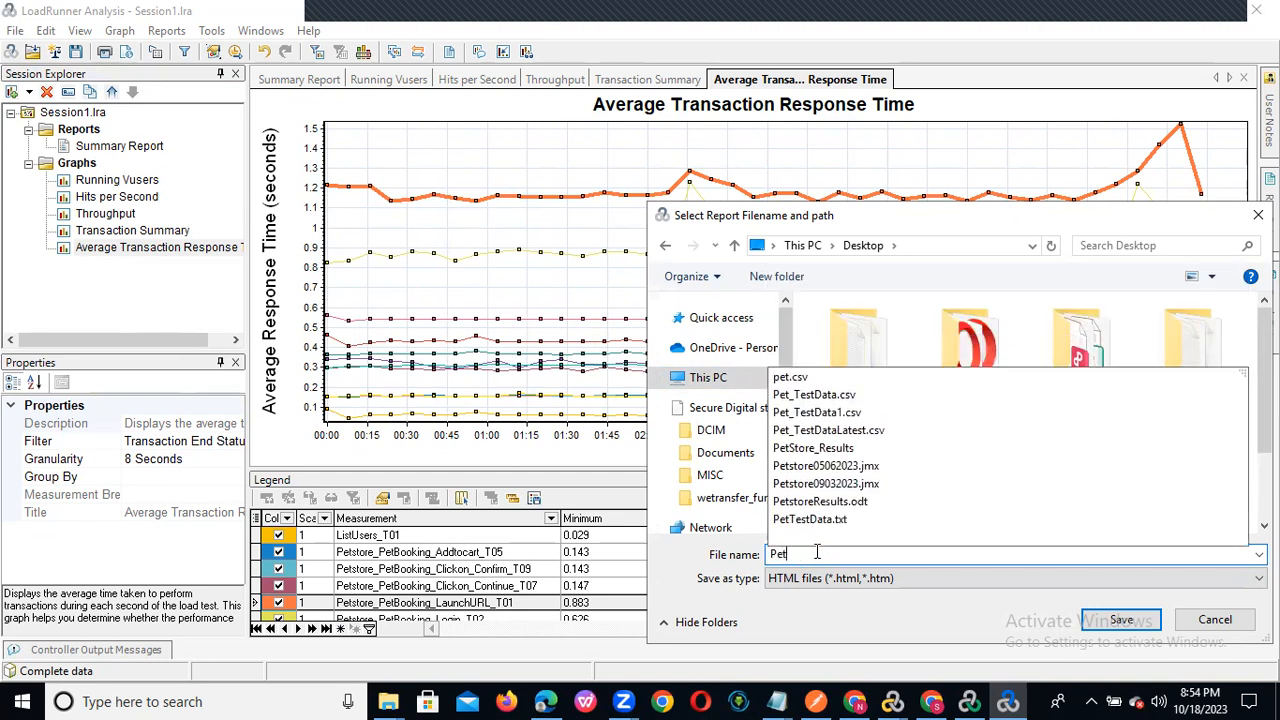
type("Store")
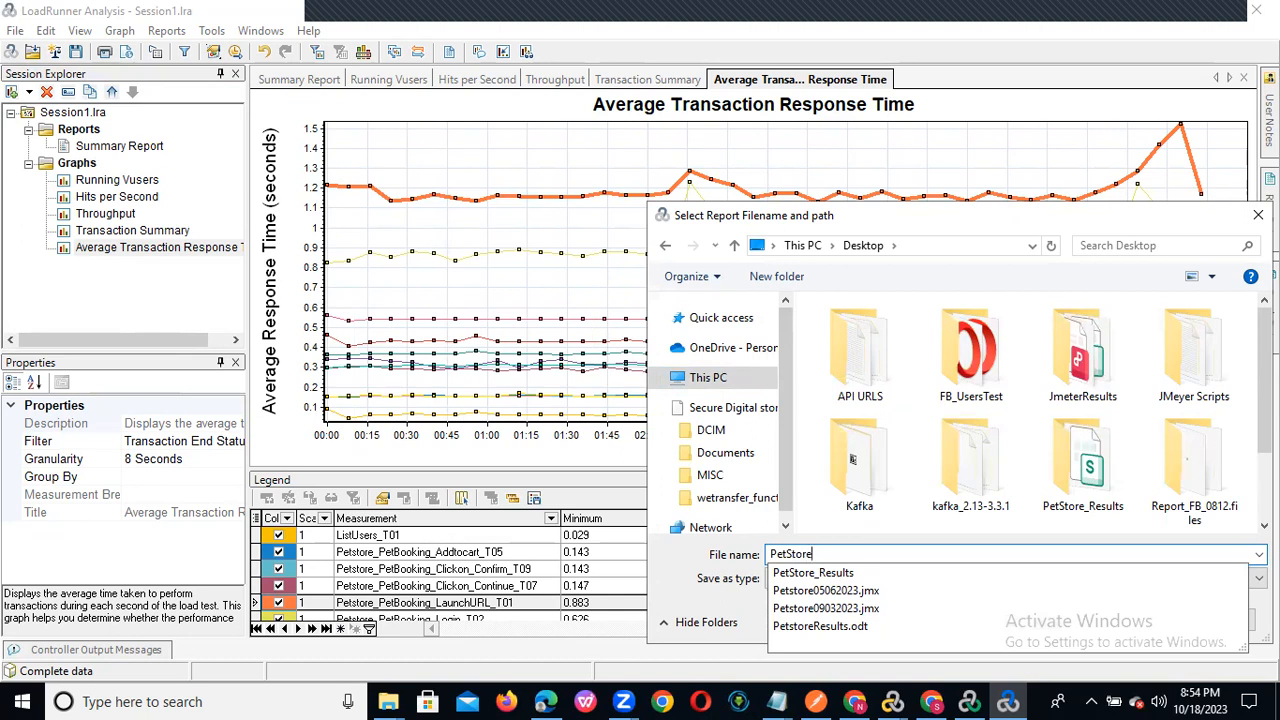
type("BaselineTestResults_")
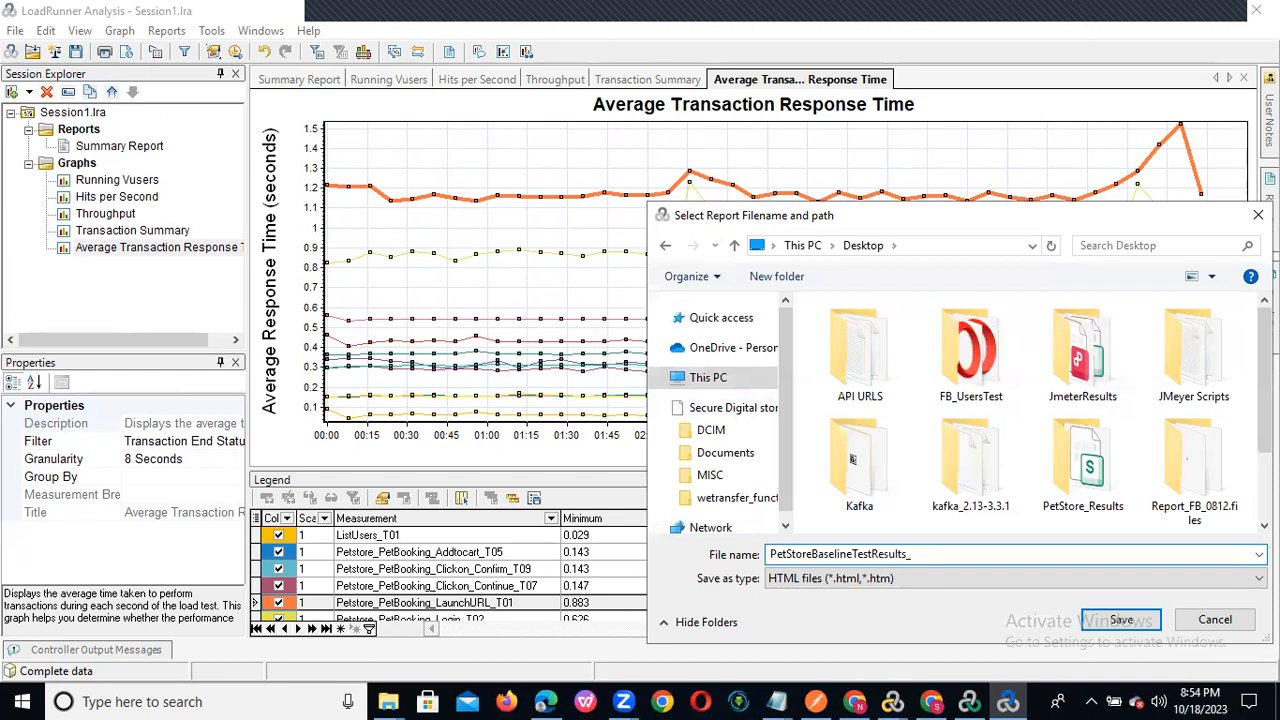
type("02023")
left_click(1126, 620)
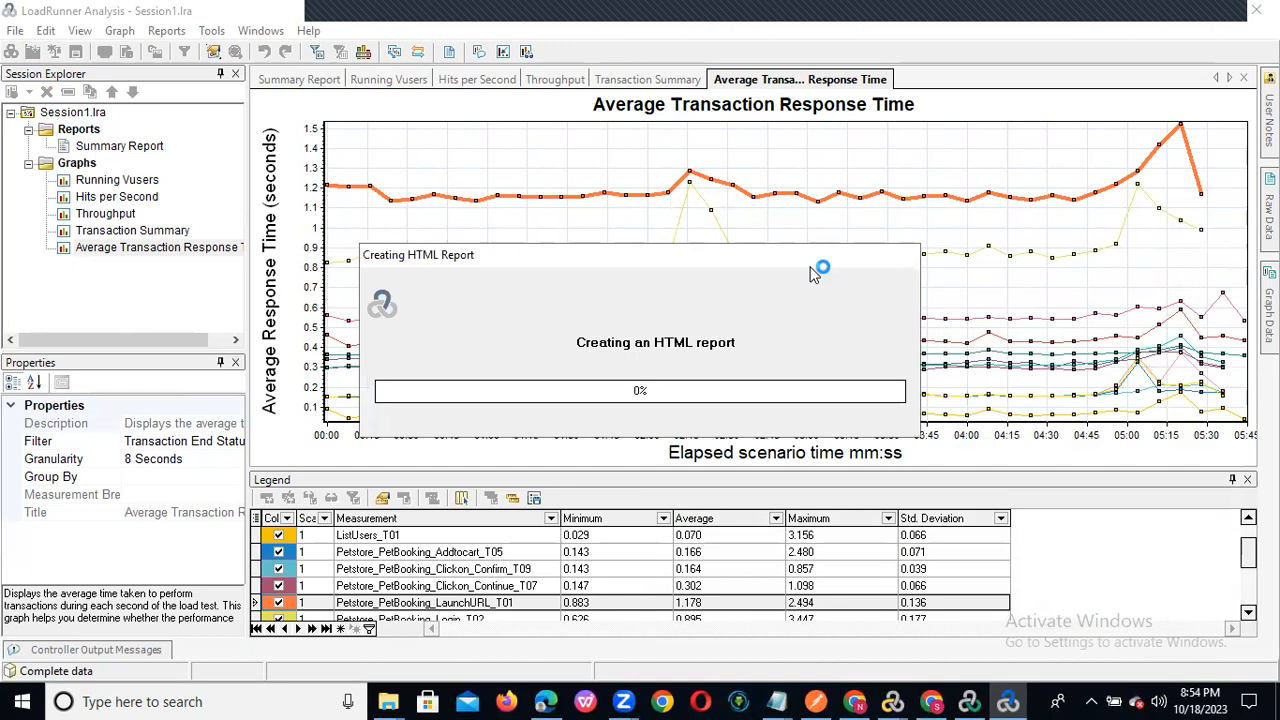